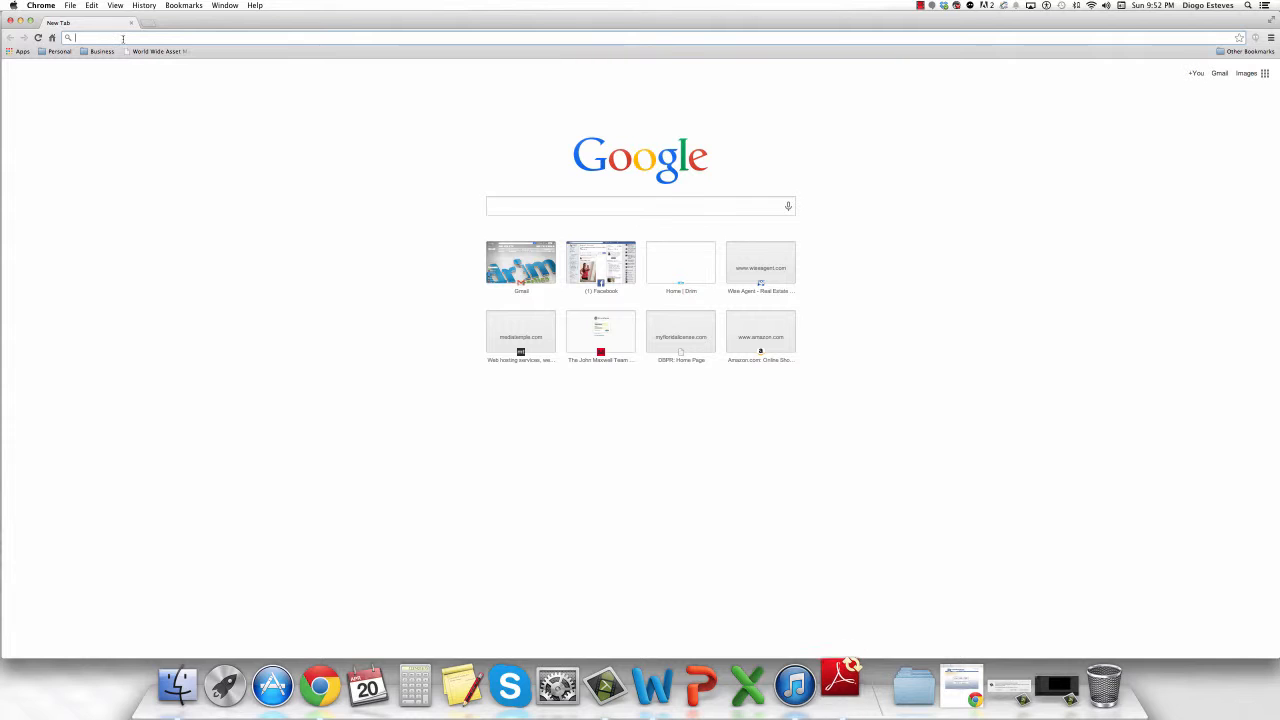
Go to mfr.fusionmls.com and sign in with the member ID and password.
key(Return)
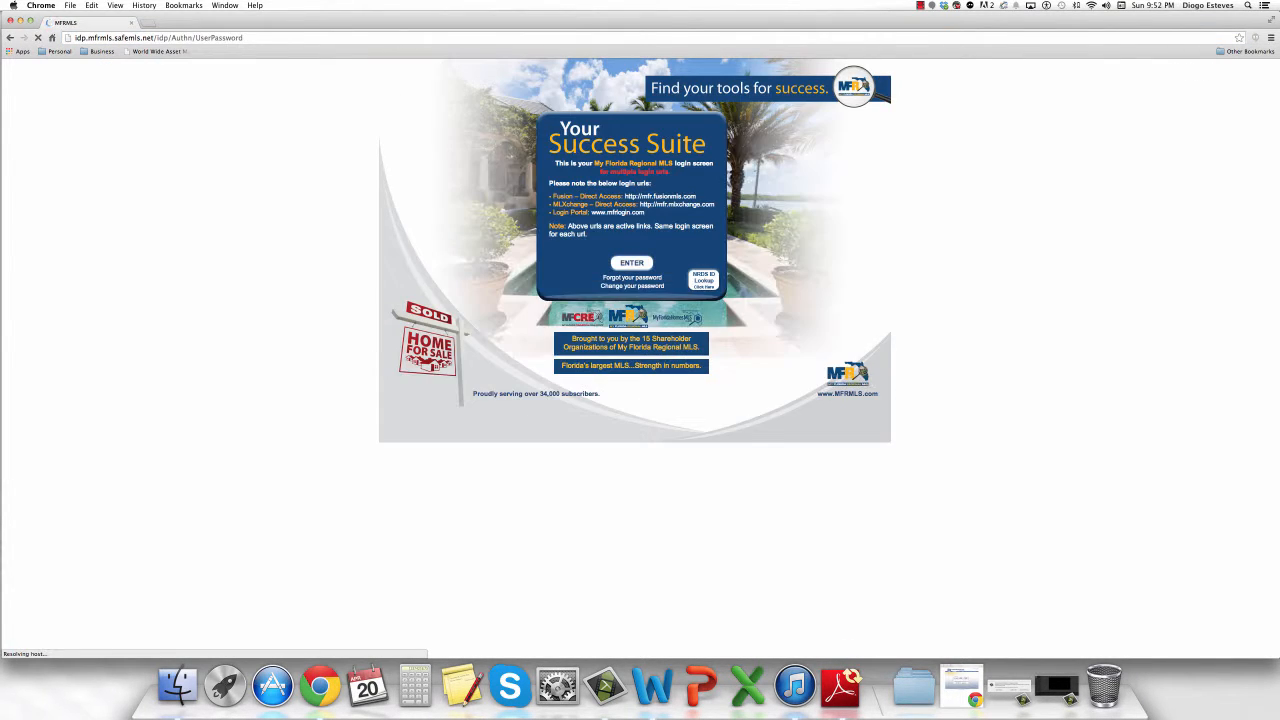
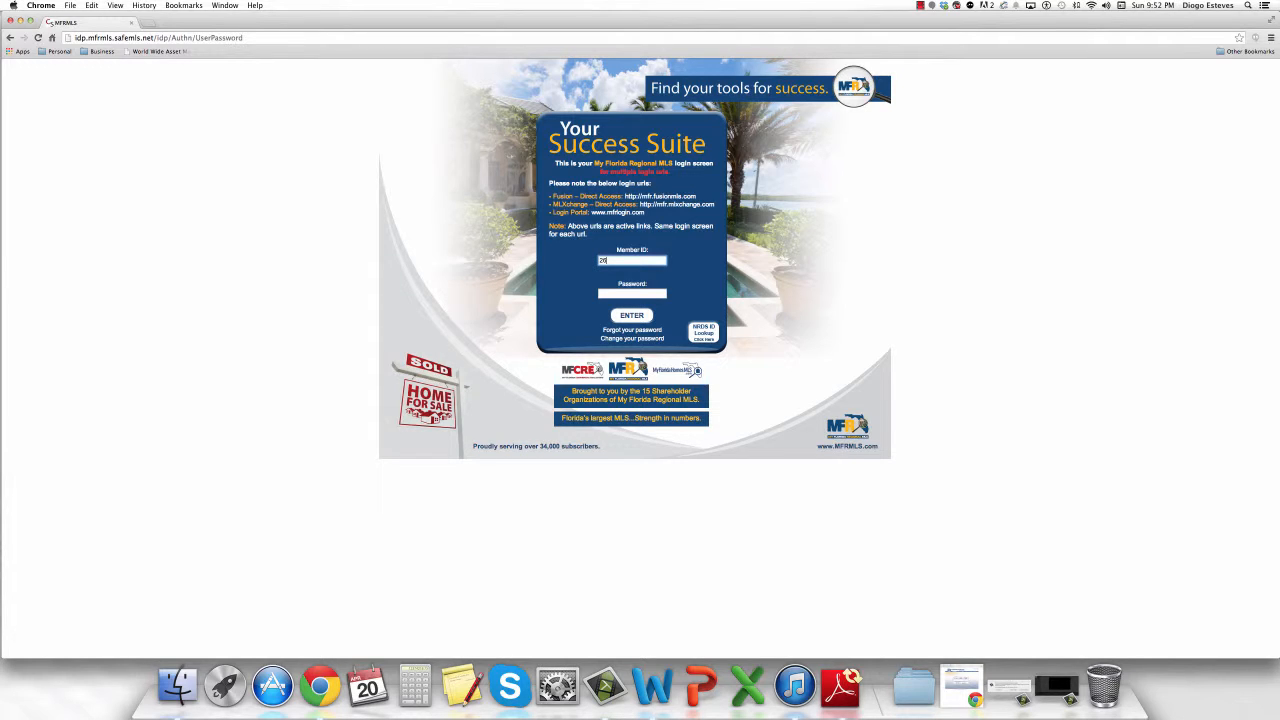
key(super+a)
key(BackSpace)
key(super+a)
key(BackSpace)
click(631, 292)
key(Return)
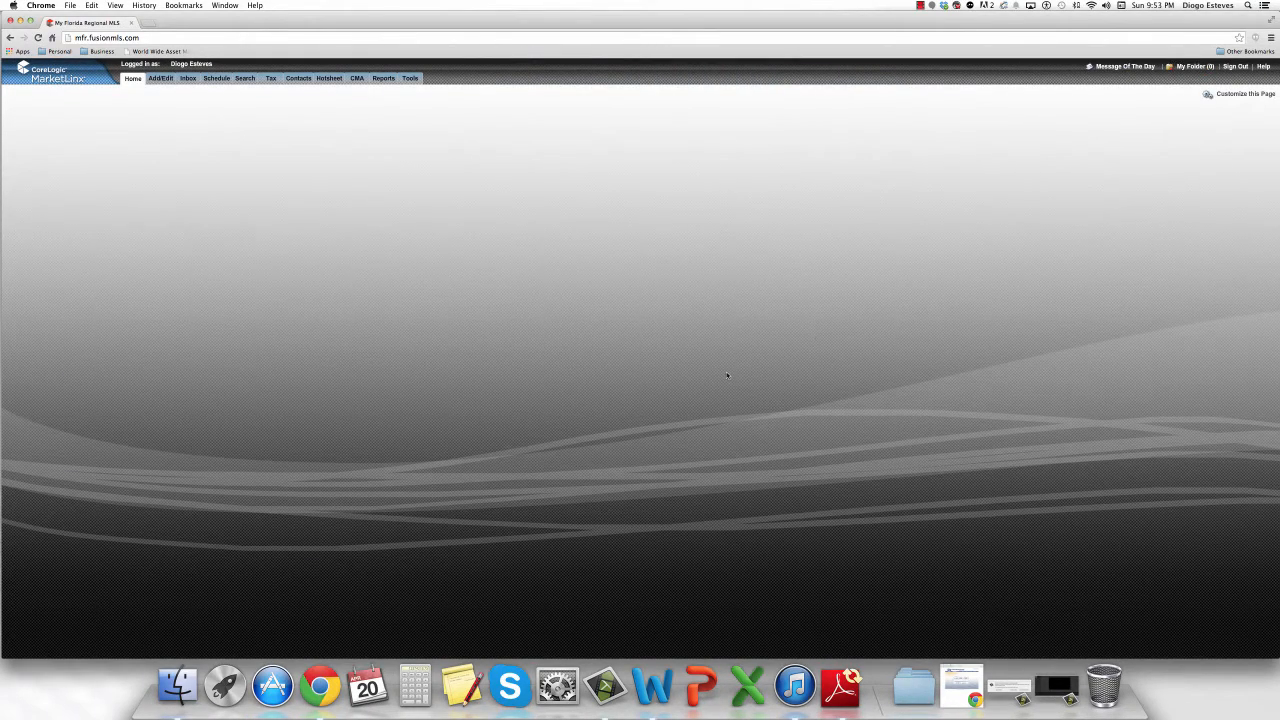
Expand SmartLinks in the Resources panel and launch Login to Transaction Desk.
scroll(595, 305, down, 3)
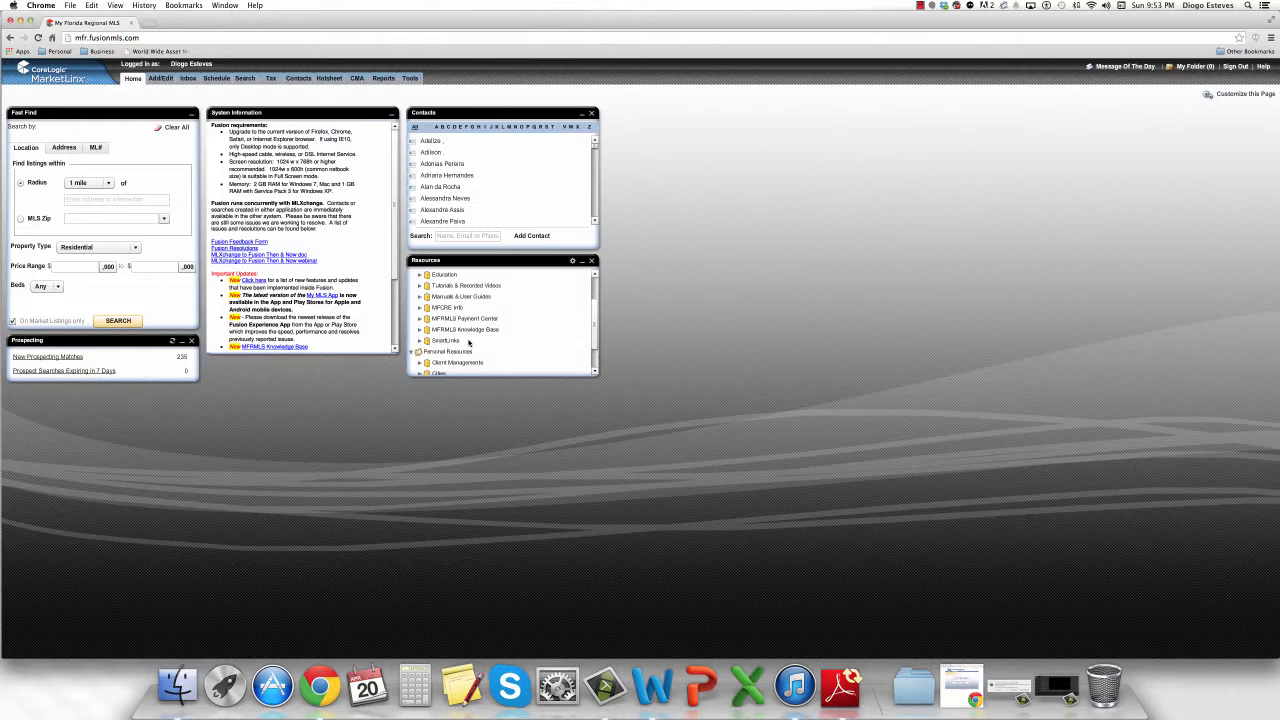
click(434, 341)
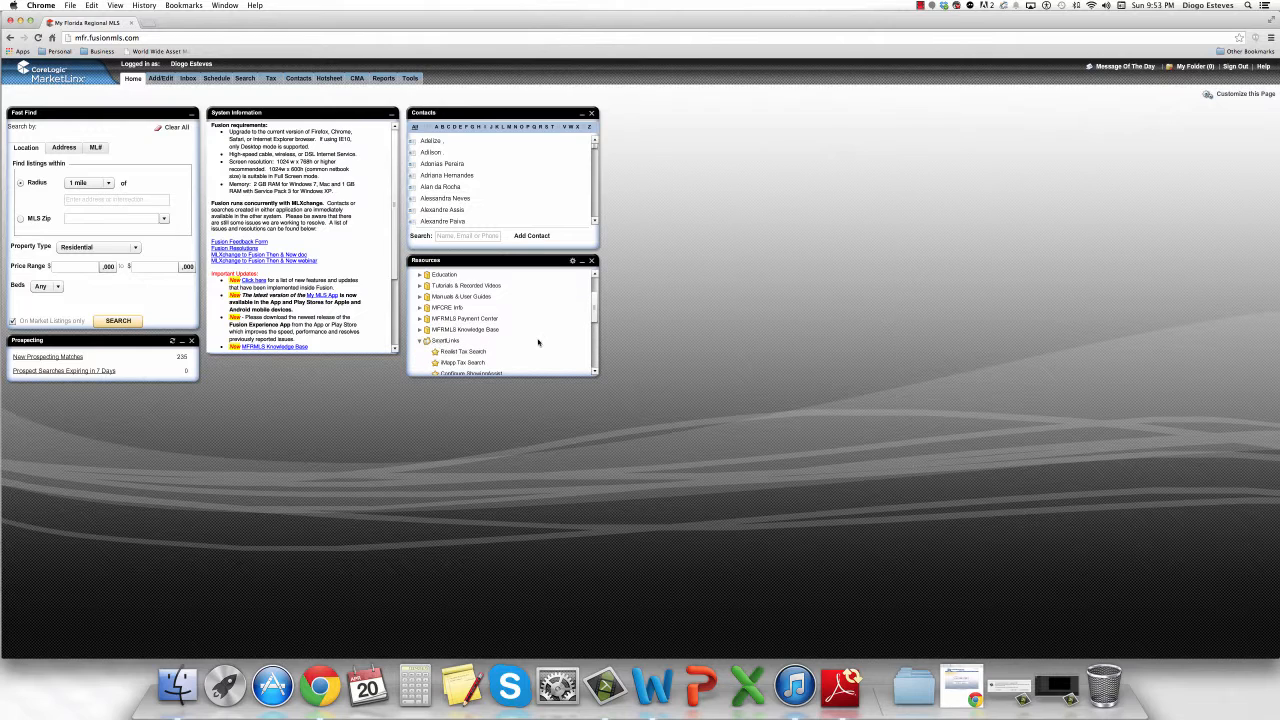
drag(592, 309, 592, 323)
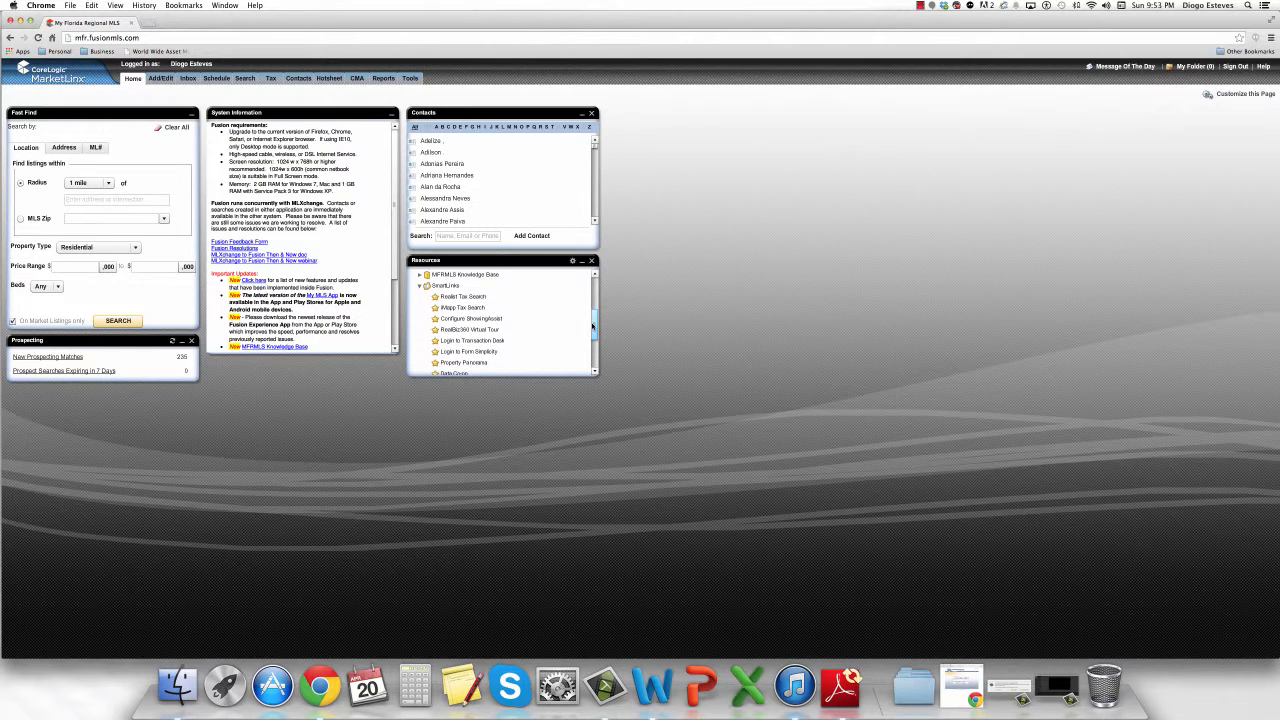
click(477, 332)
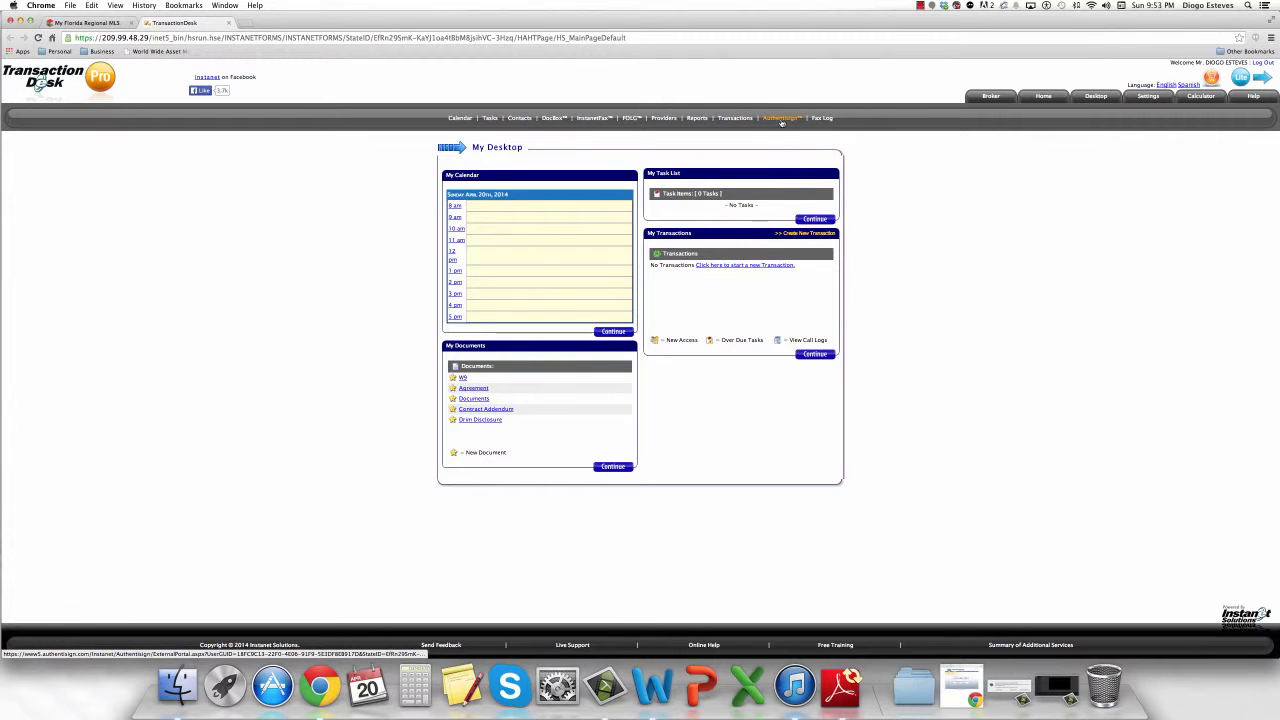
Open AuthentiSign from the Transaction Desk menu and choose Create New Signing.
click(783, 120)
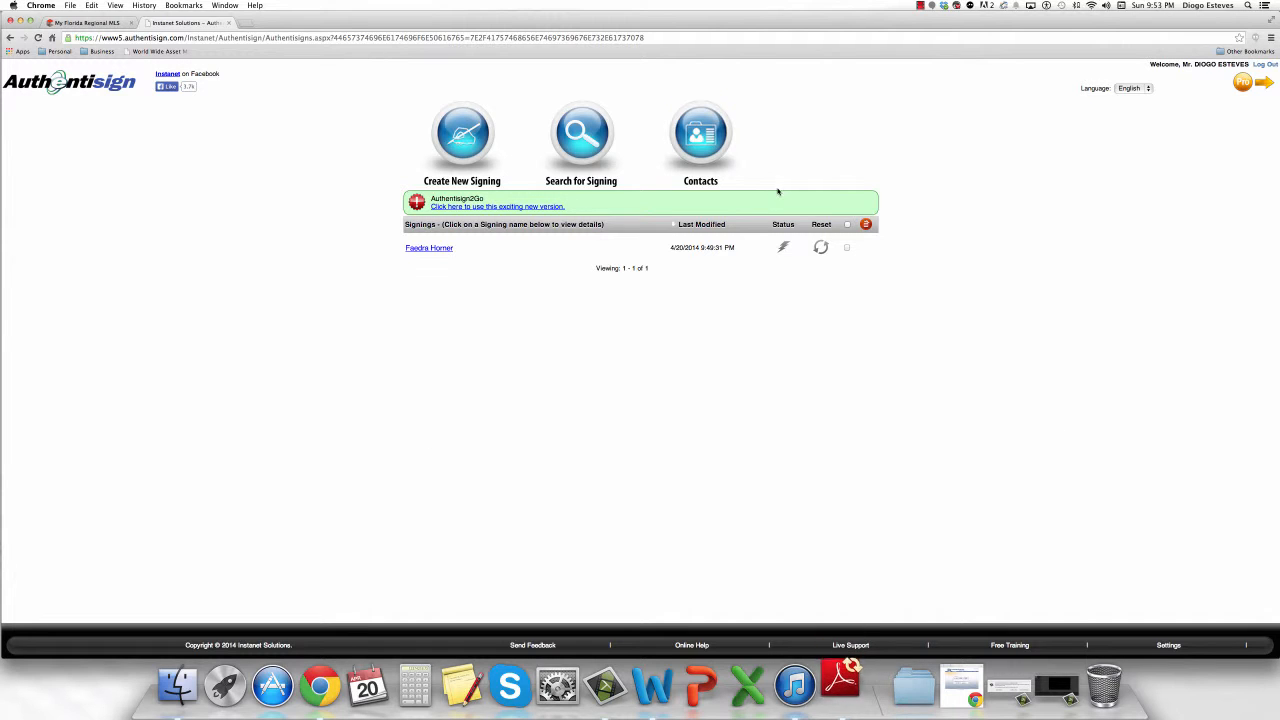
click(472, 134)
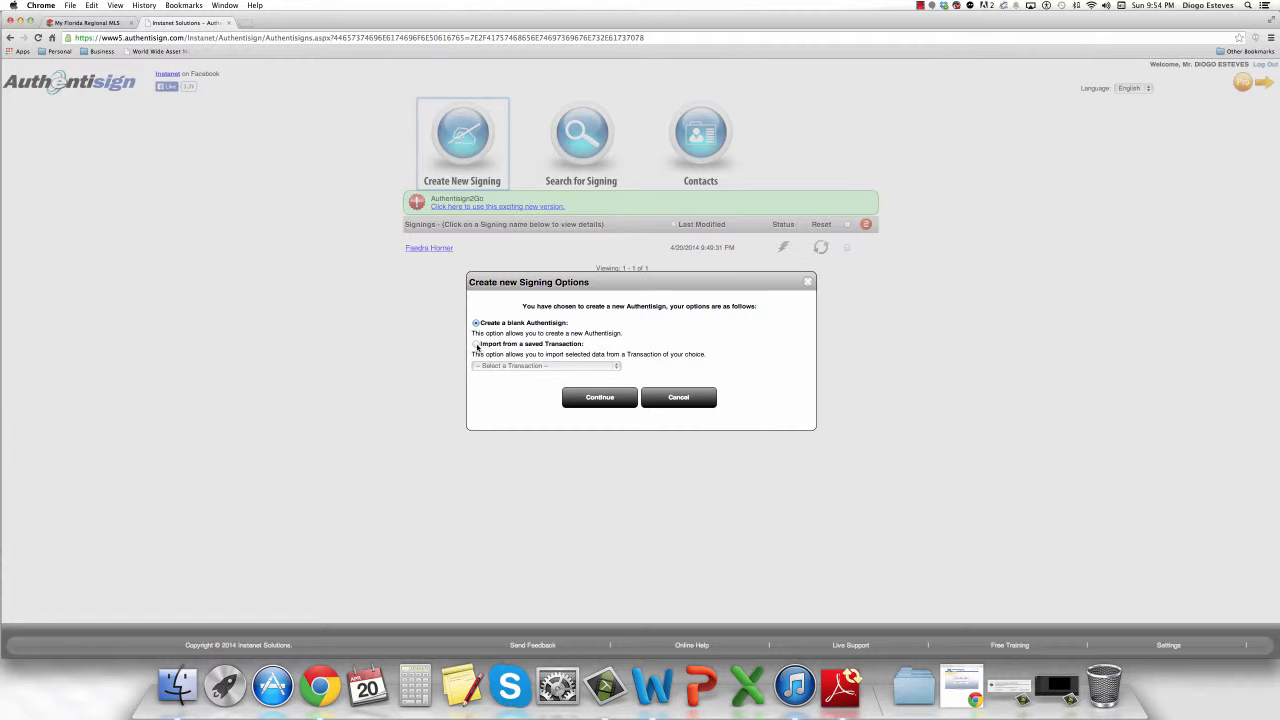
Choose Create a blank Authentisign instead of importing a saved transaction, and continue.
click(476, 344)
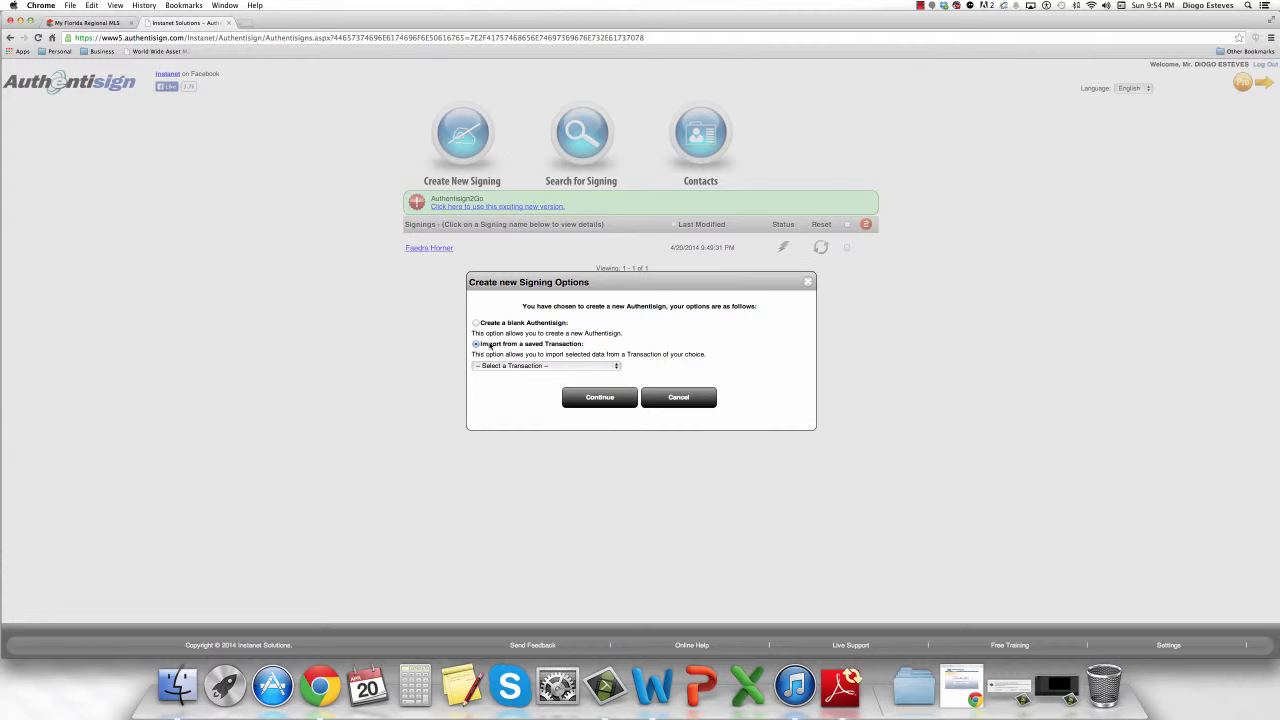
click(496, 366)
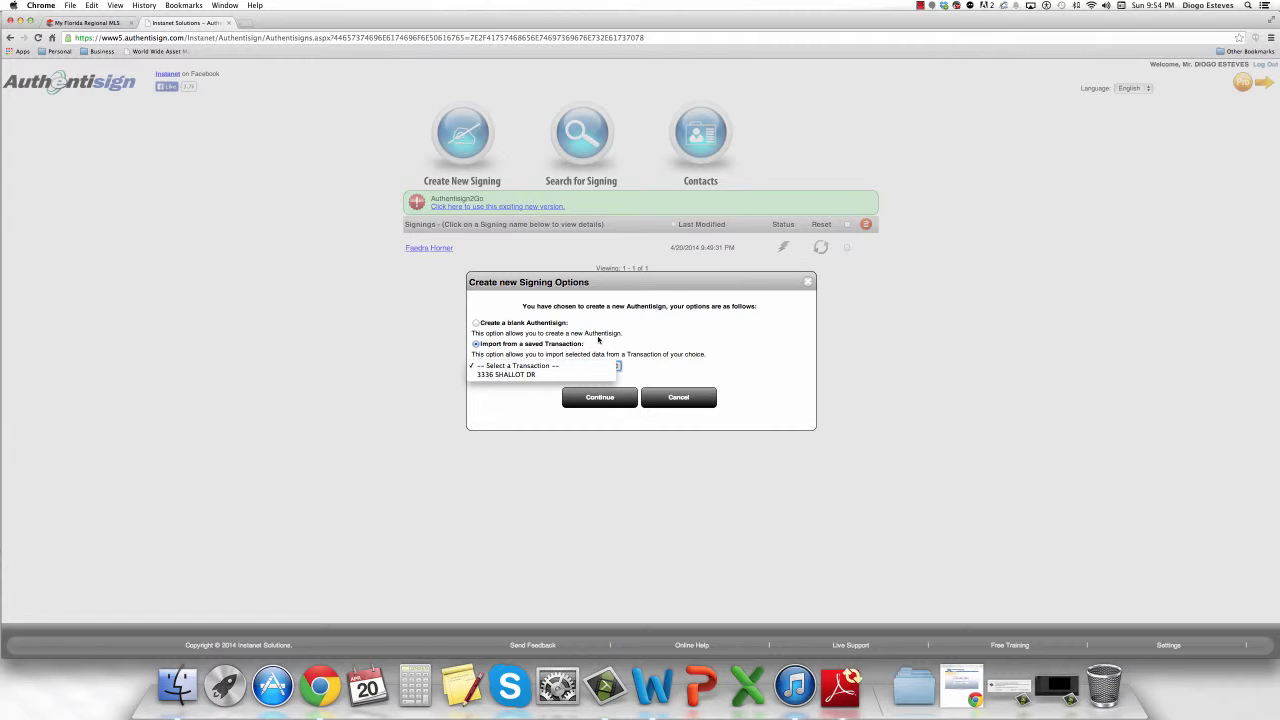
click(598, 340)
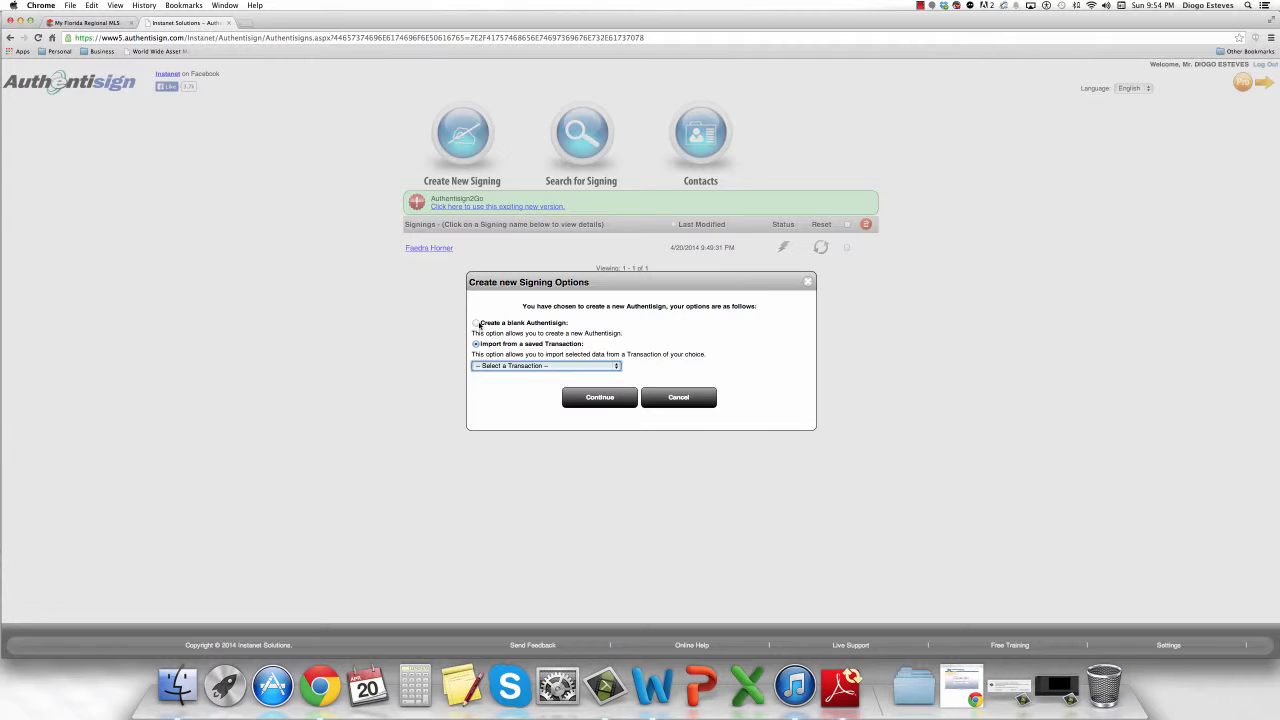
click(477, 323)
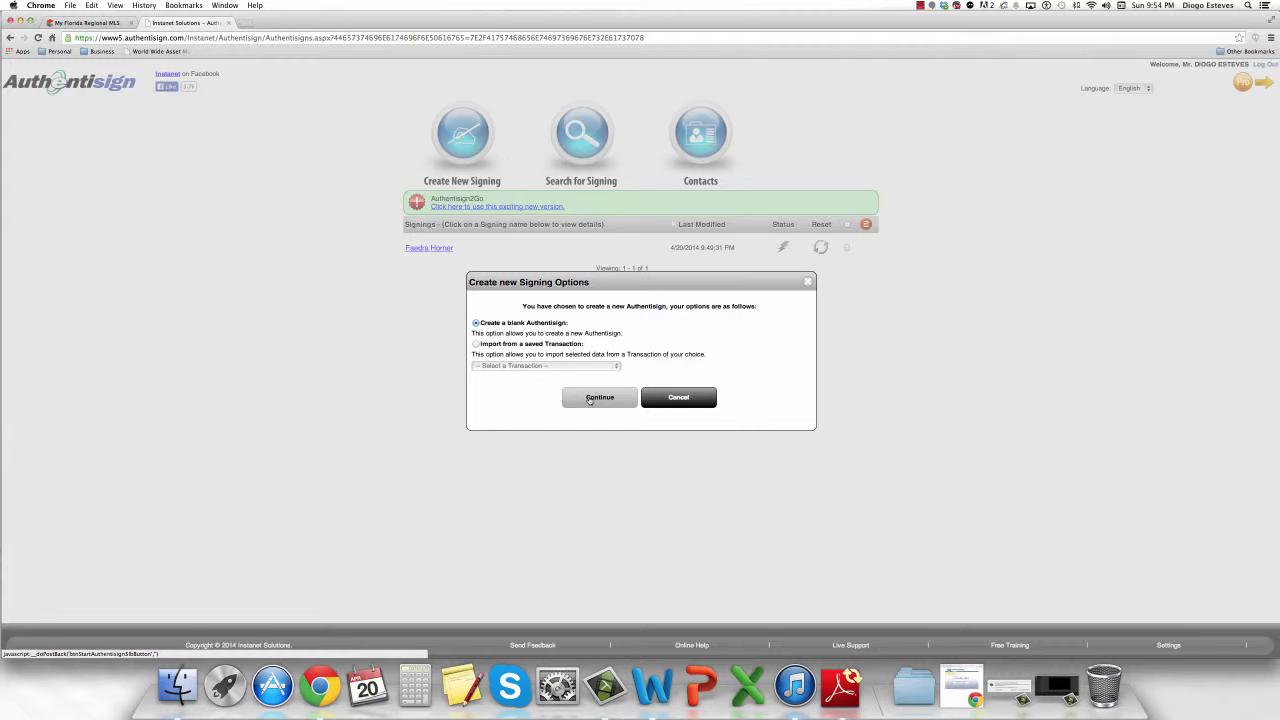
click(591, 397)
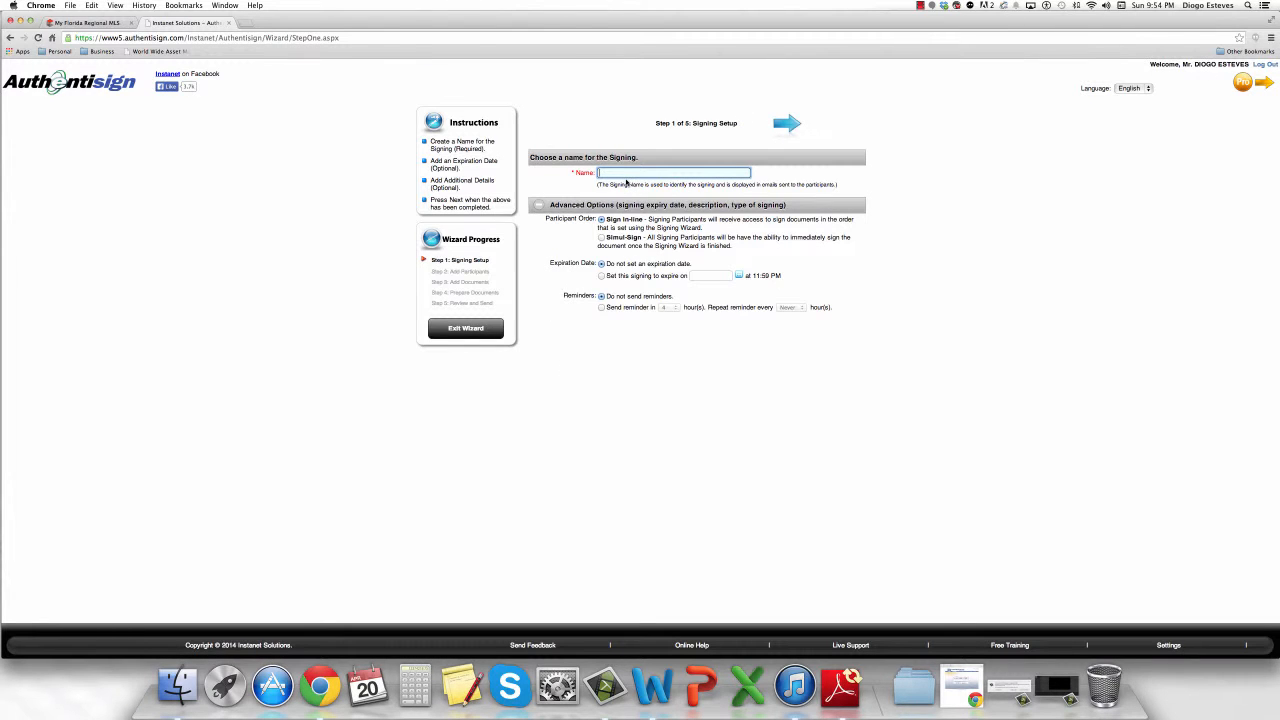
Name the signing with the client's full name and advance to Add Participants.
click(787, 124)
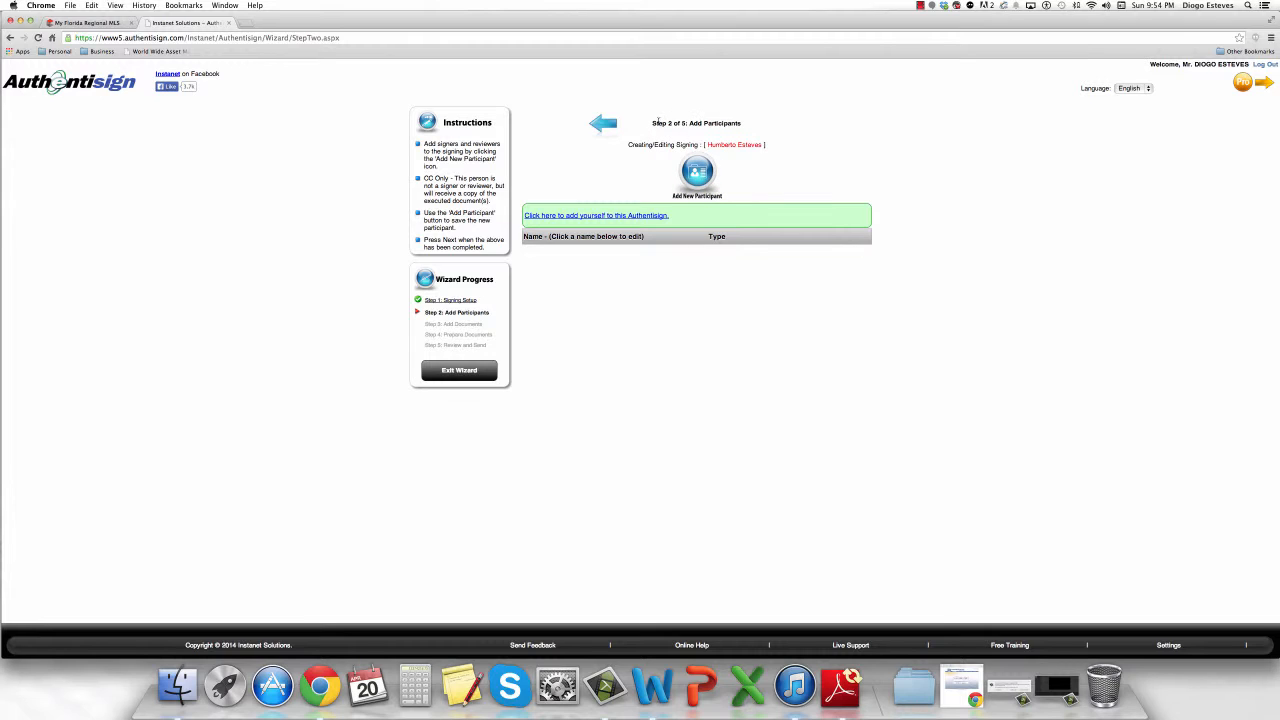
Start a new participant and enter the signer's first name, last name and e-mail address.
click(697, 172)
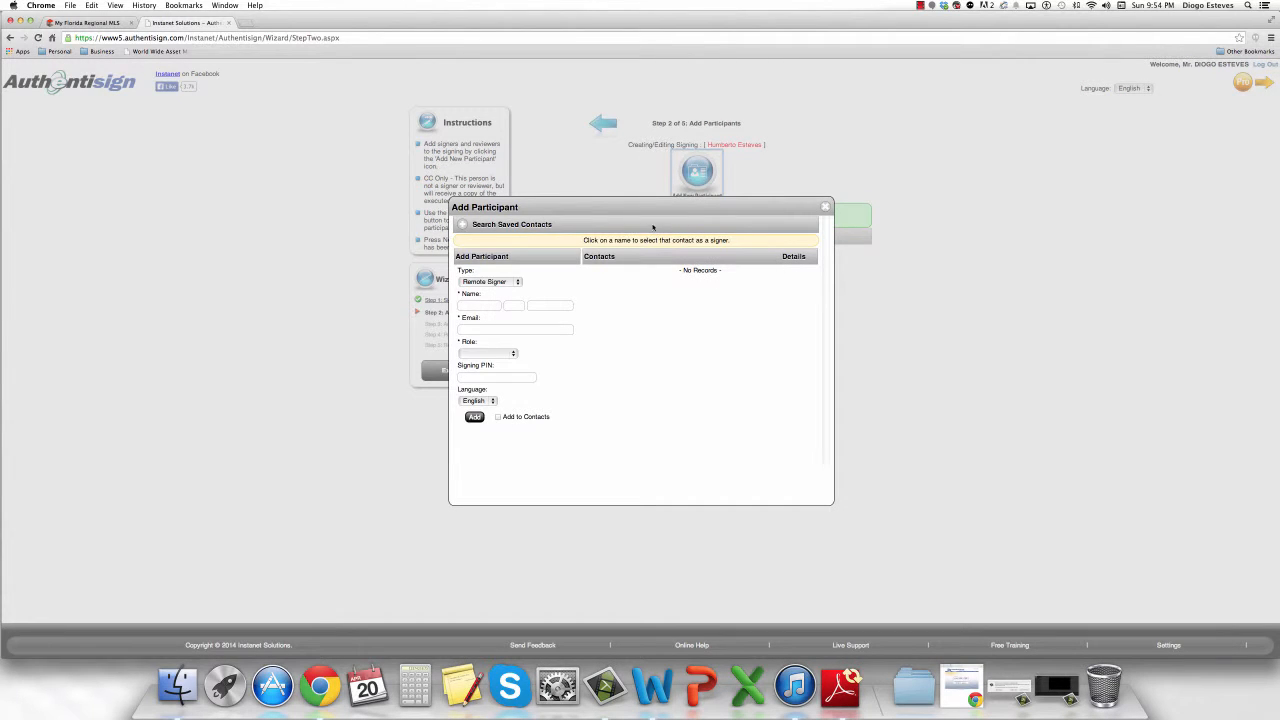
click(486, 307)
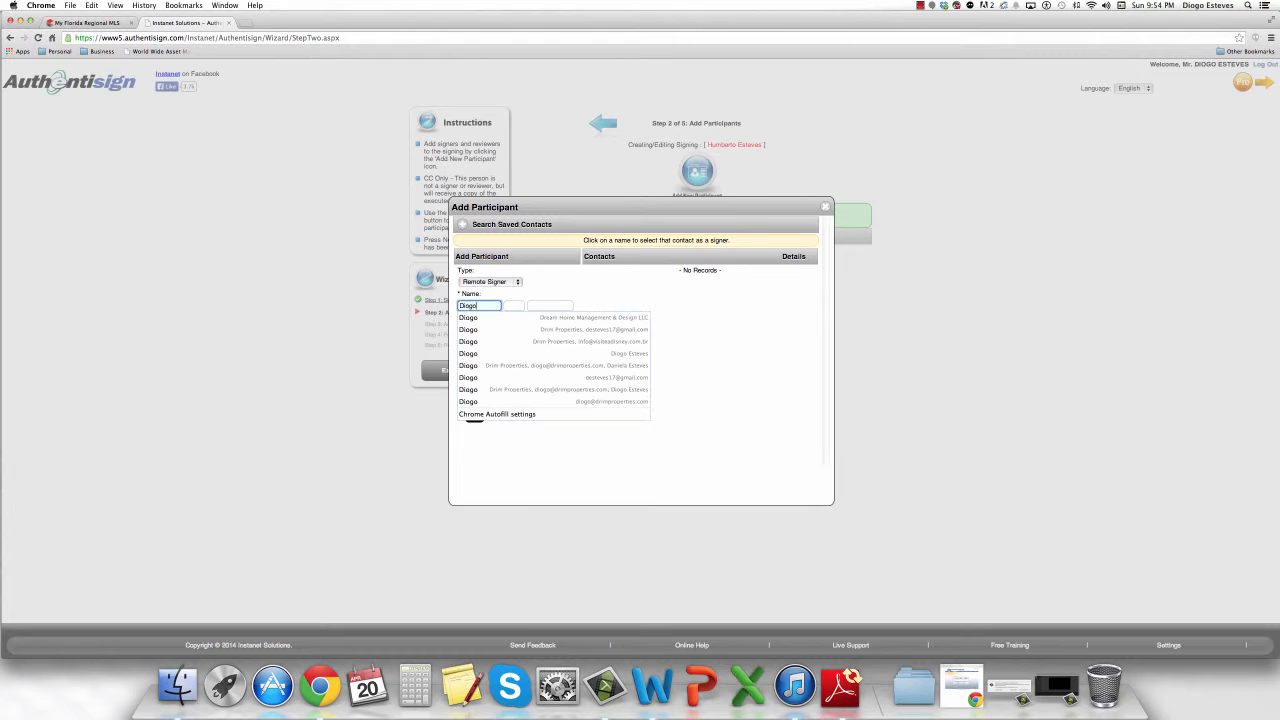
key(Tab)
key(Tab)
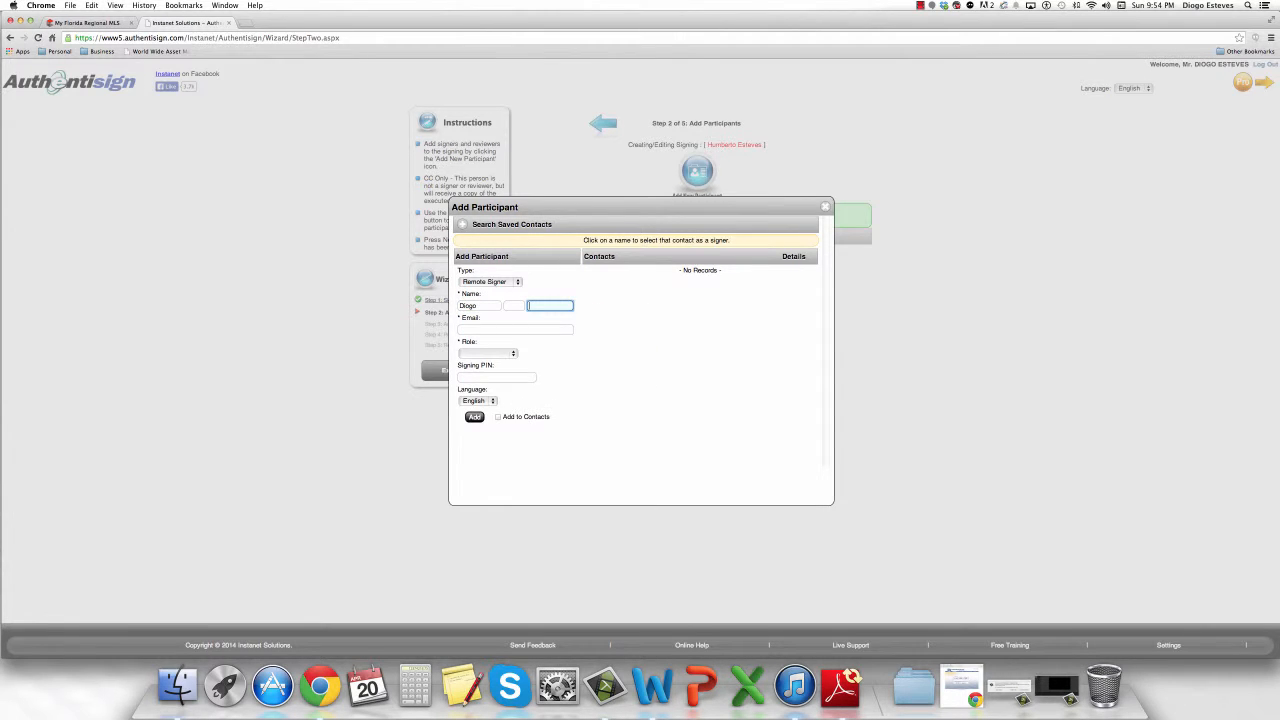
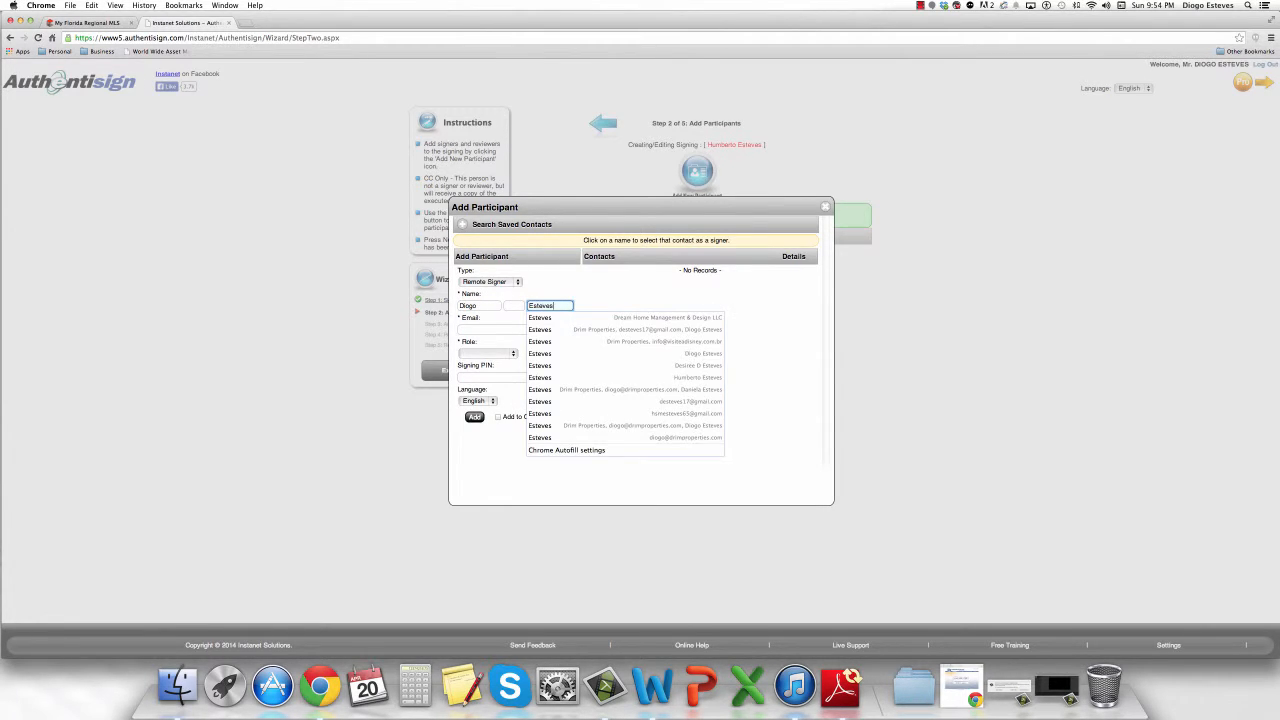
click(603, 288)
click(516, 330)
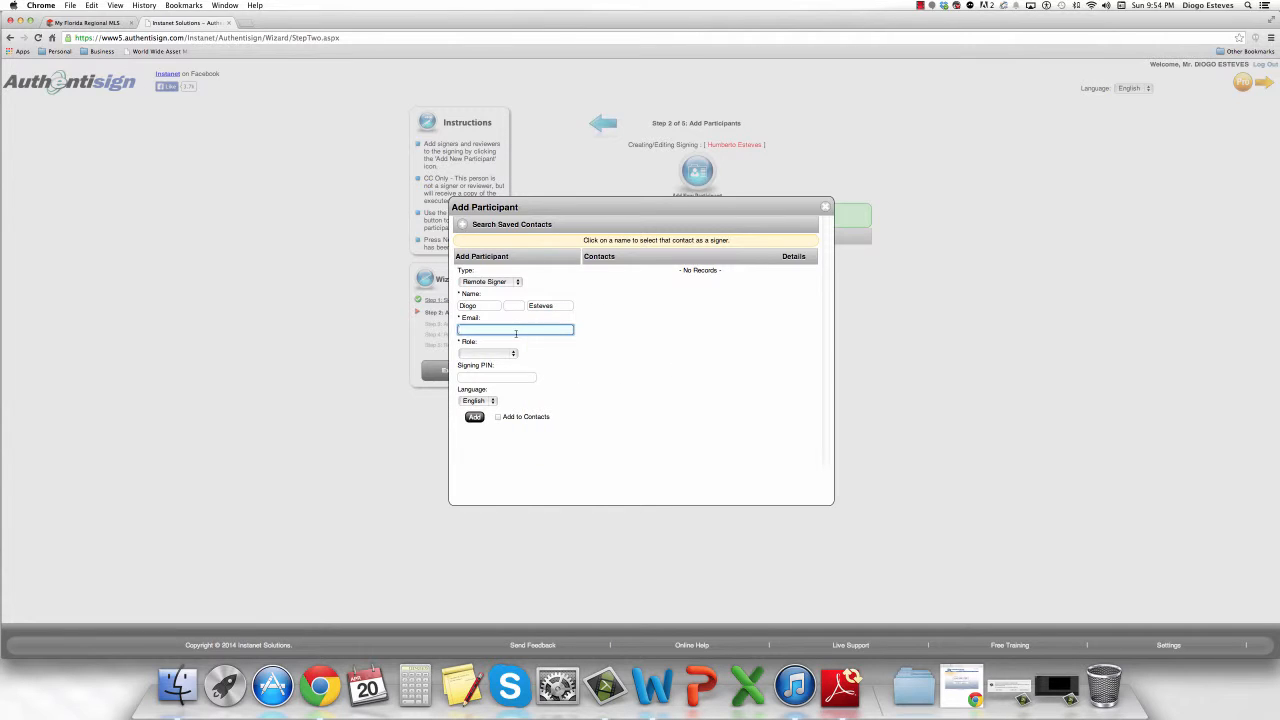
key(shift+Left)
key(shift+Left)
key(shift+Left)
key(shift+Left)
key(shift+Left)
key(shift+Left)
key(shift+Left)
key(shift+Left)
key(shift+Left)
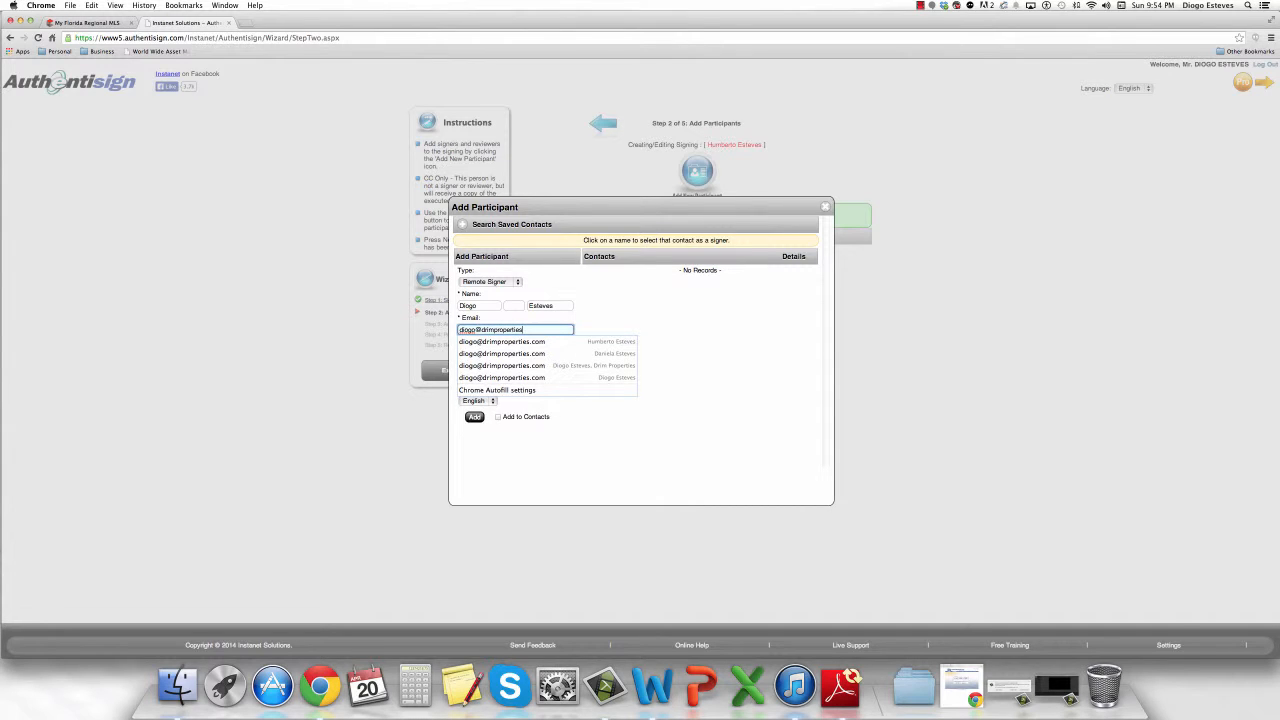
drag(553, 329, 443, 327)
click(668, 309)
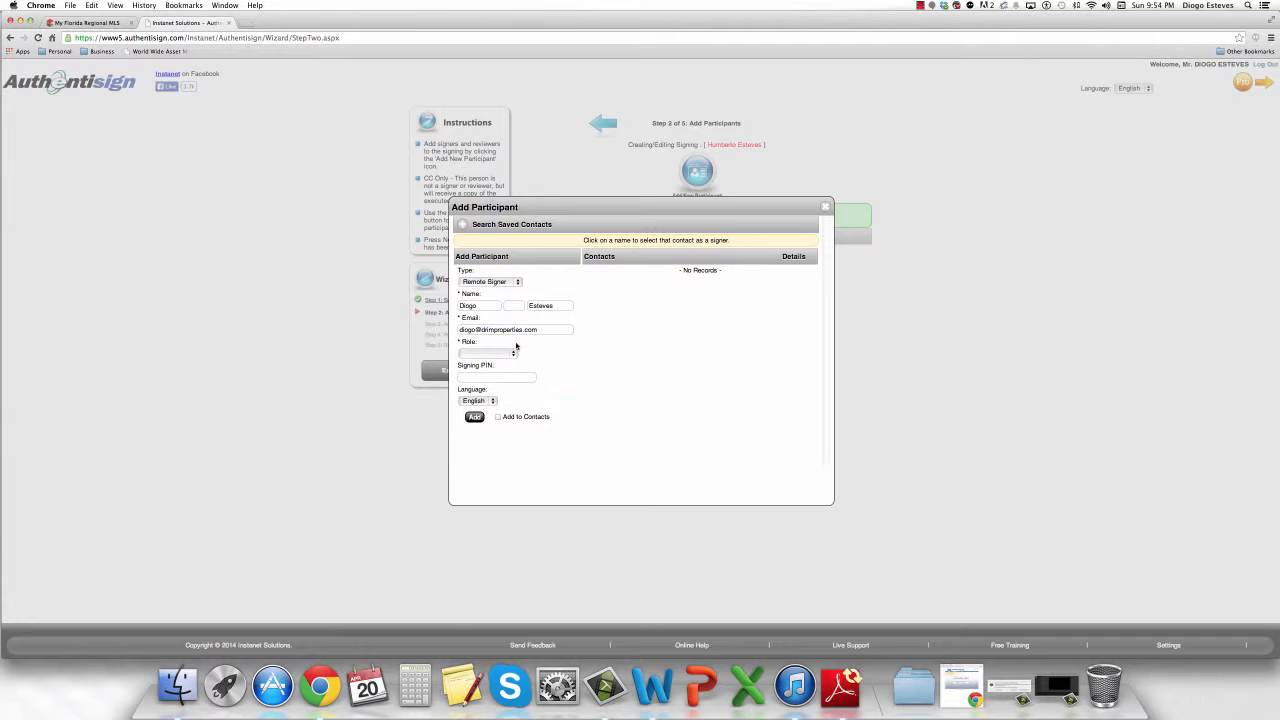
Keep Remote Signer and English, set the role to Other, and add the participant.
click(500, 283)
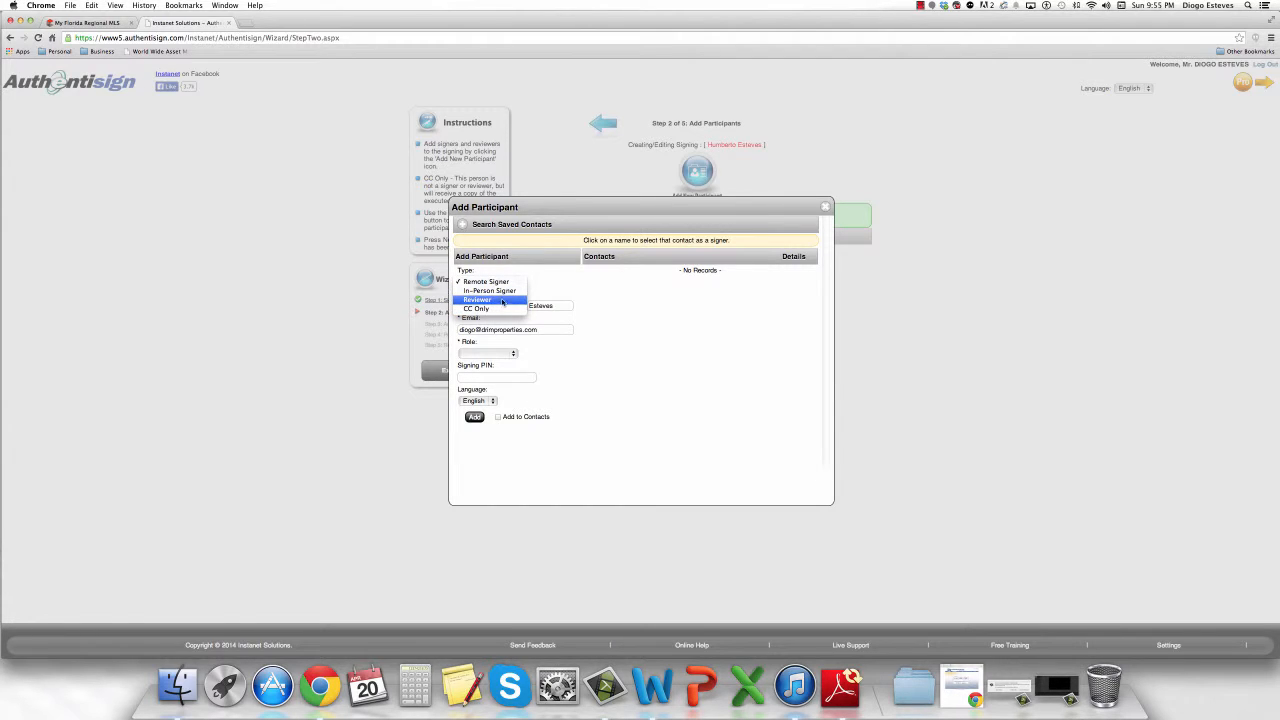
click(536, 280)
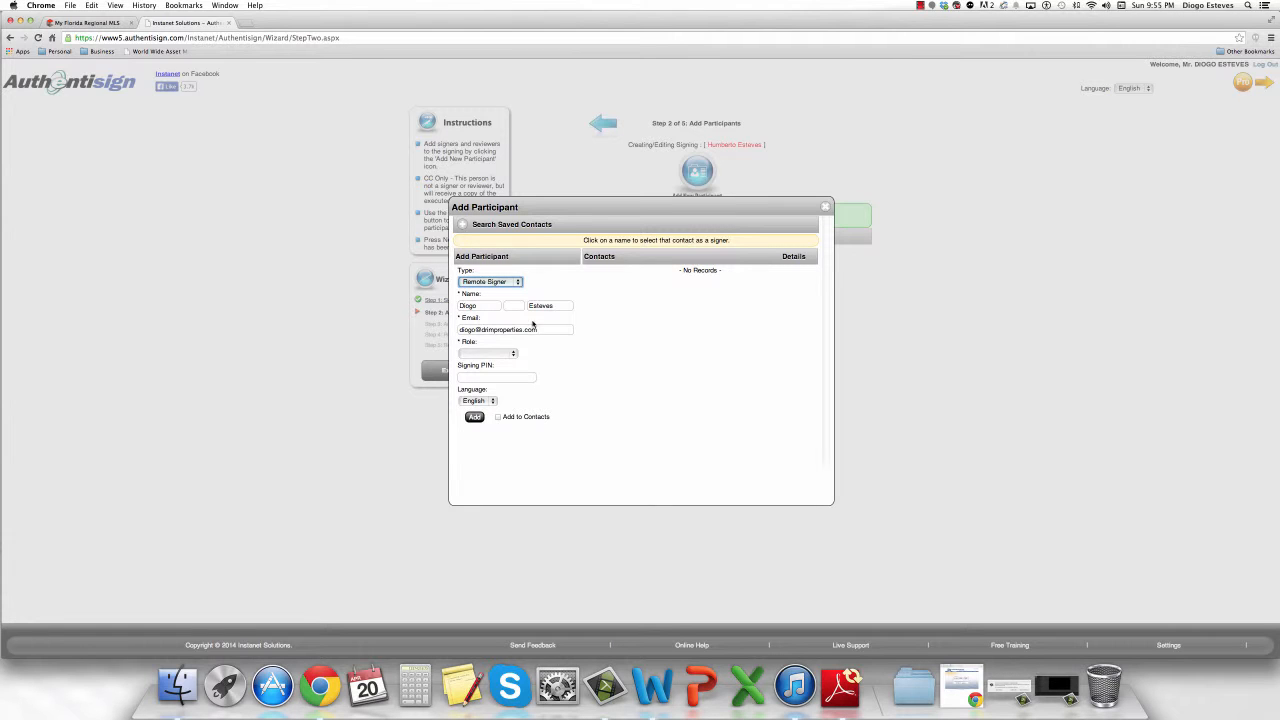
click(520, 354)
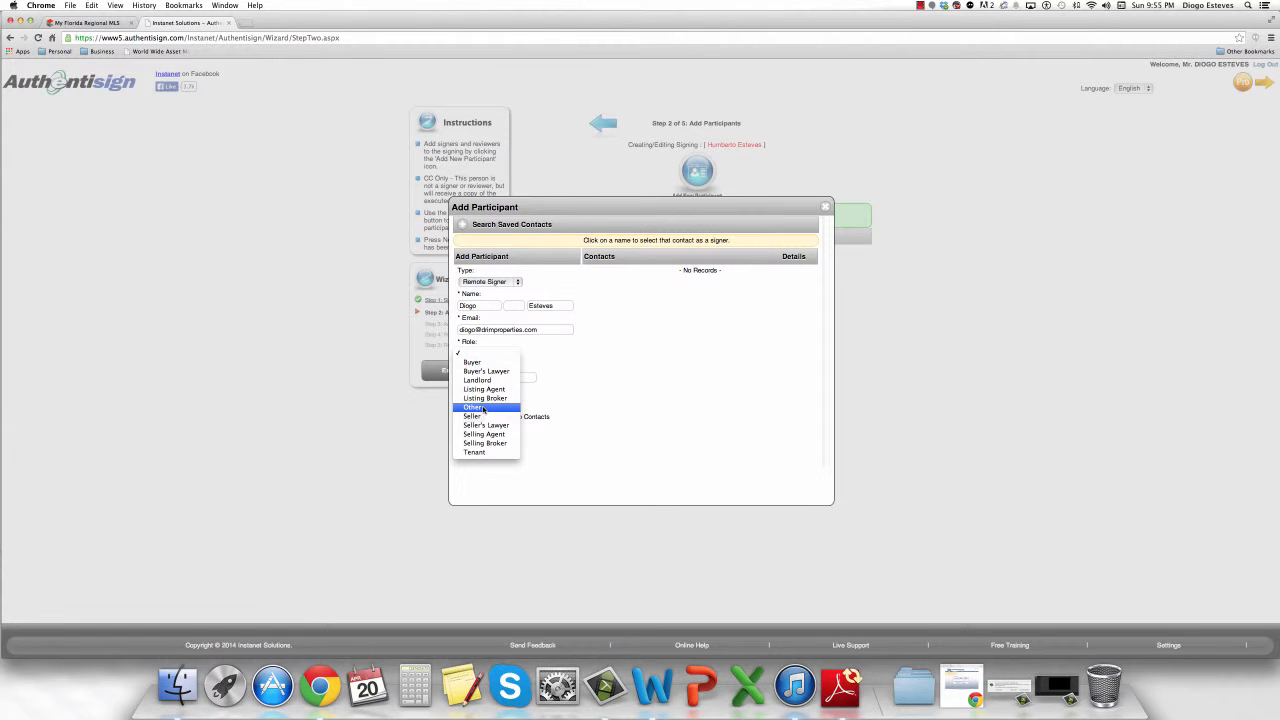
click(484, 408)
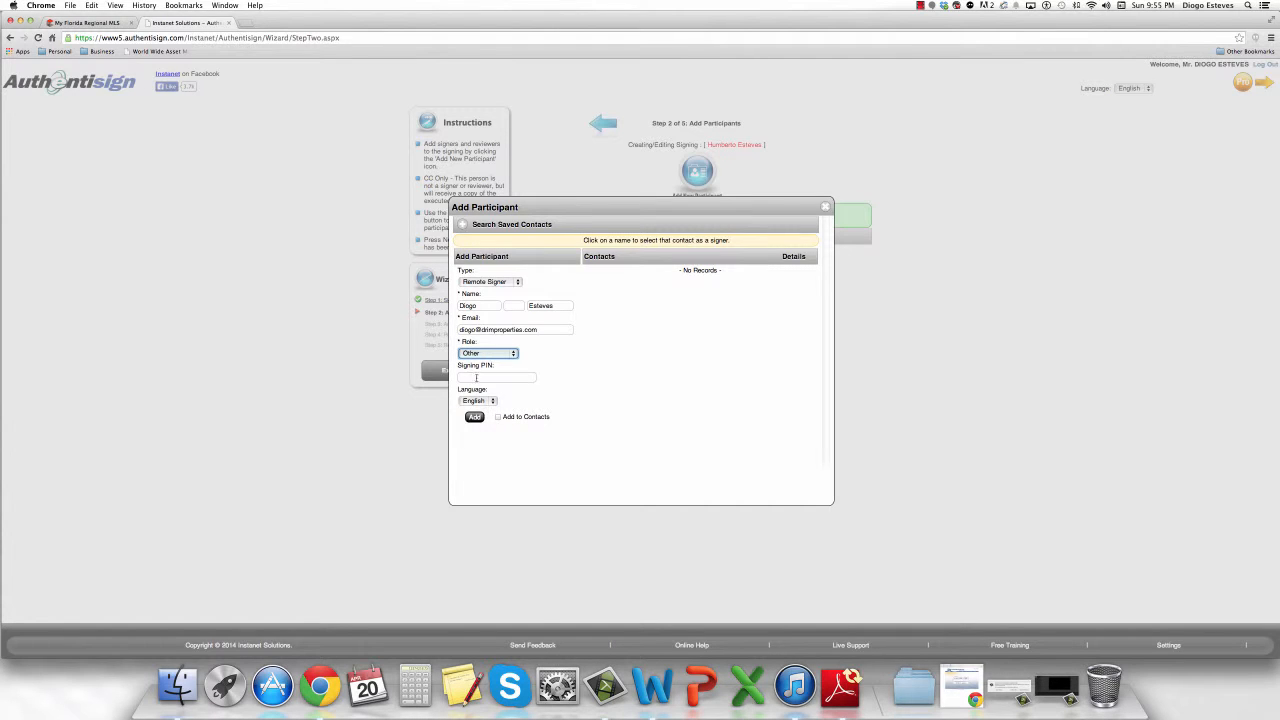
click(484, 401)
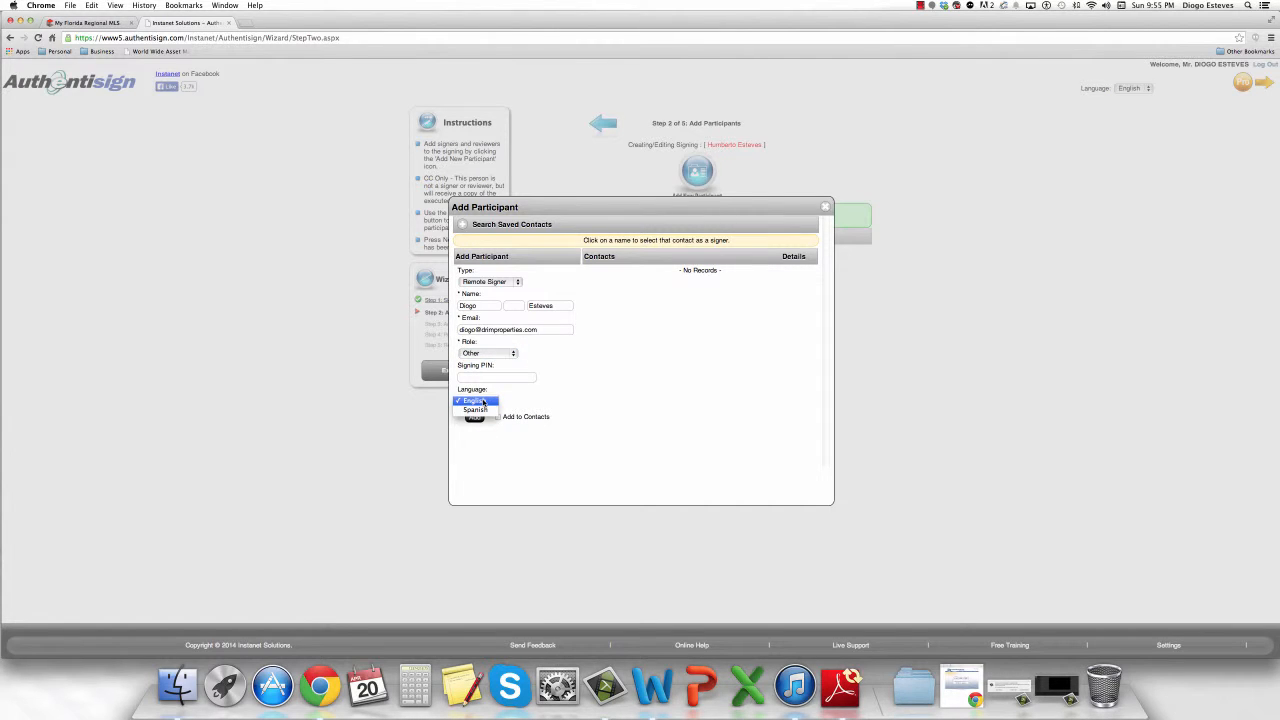
click(525, 400)
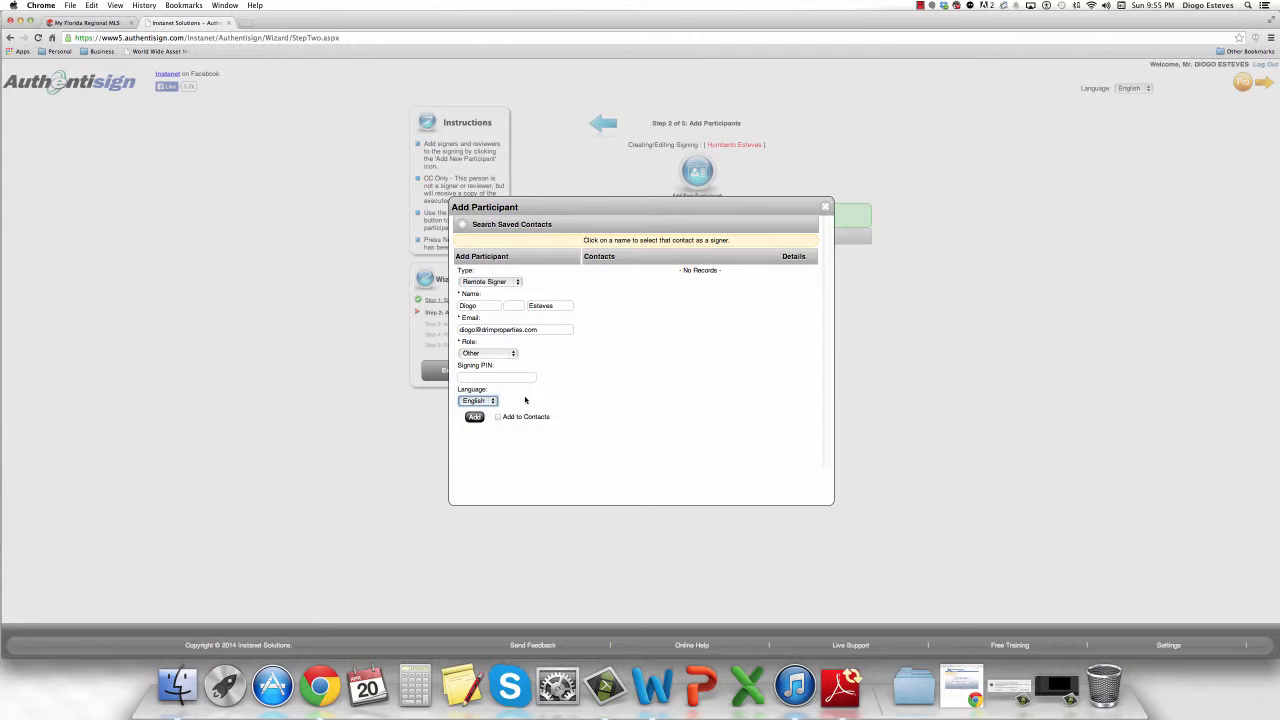
click(475, 417)
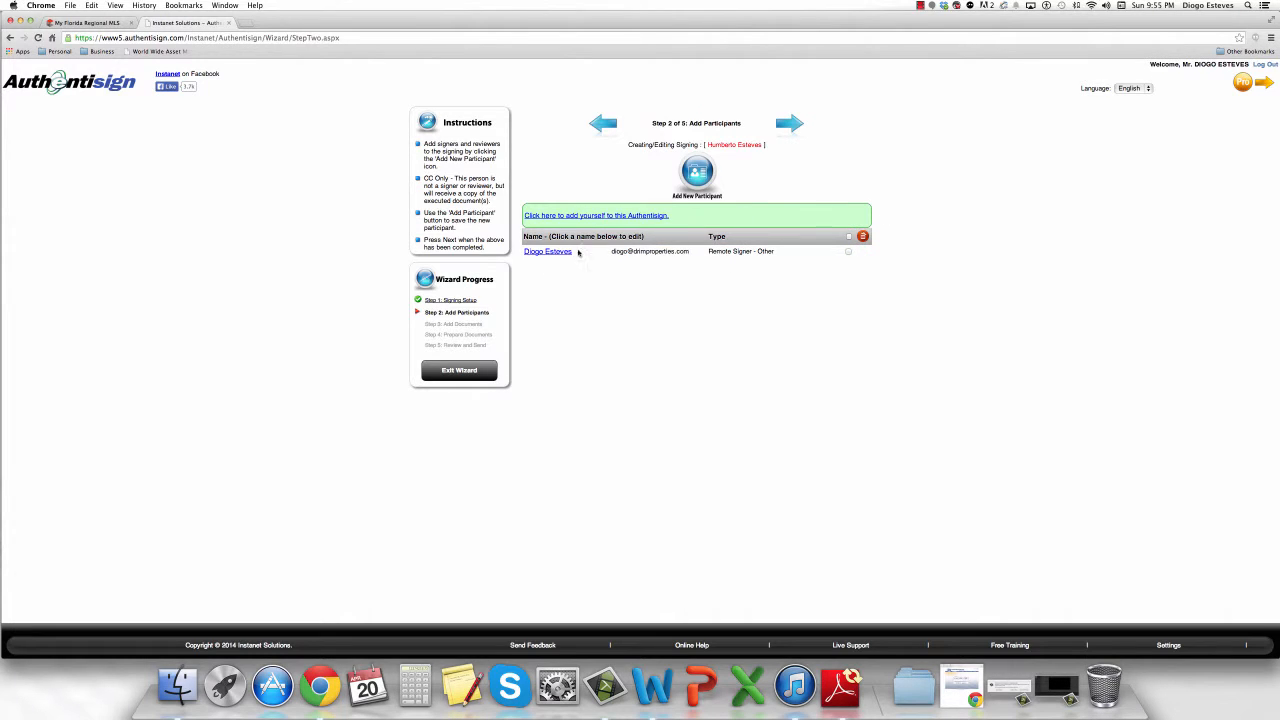
Start another participant and enter the second signer's first name, last name and e-mail.
click(697, 172)
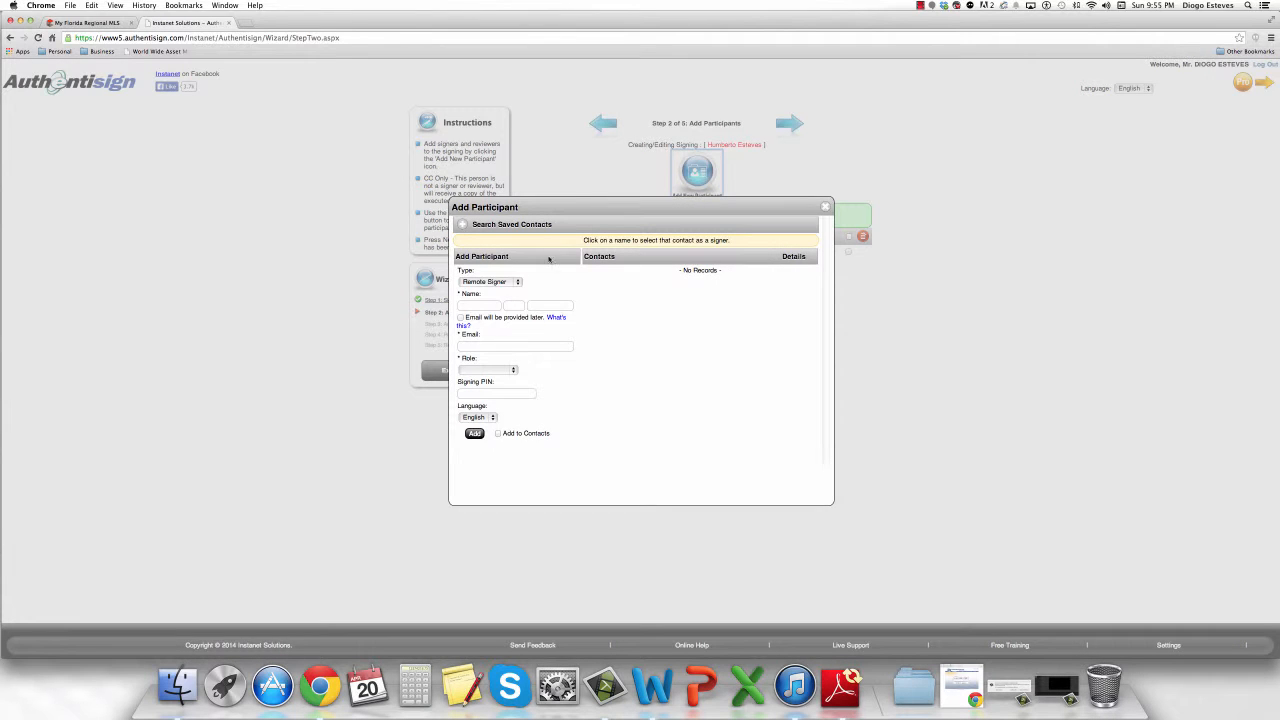
click(487, 306)
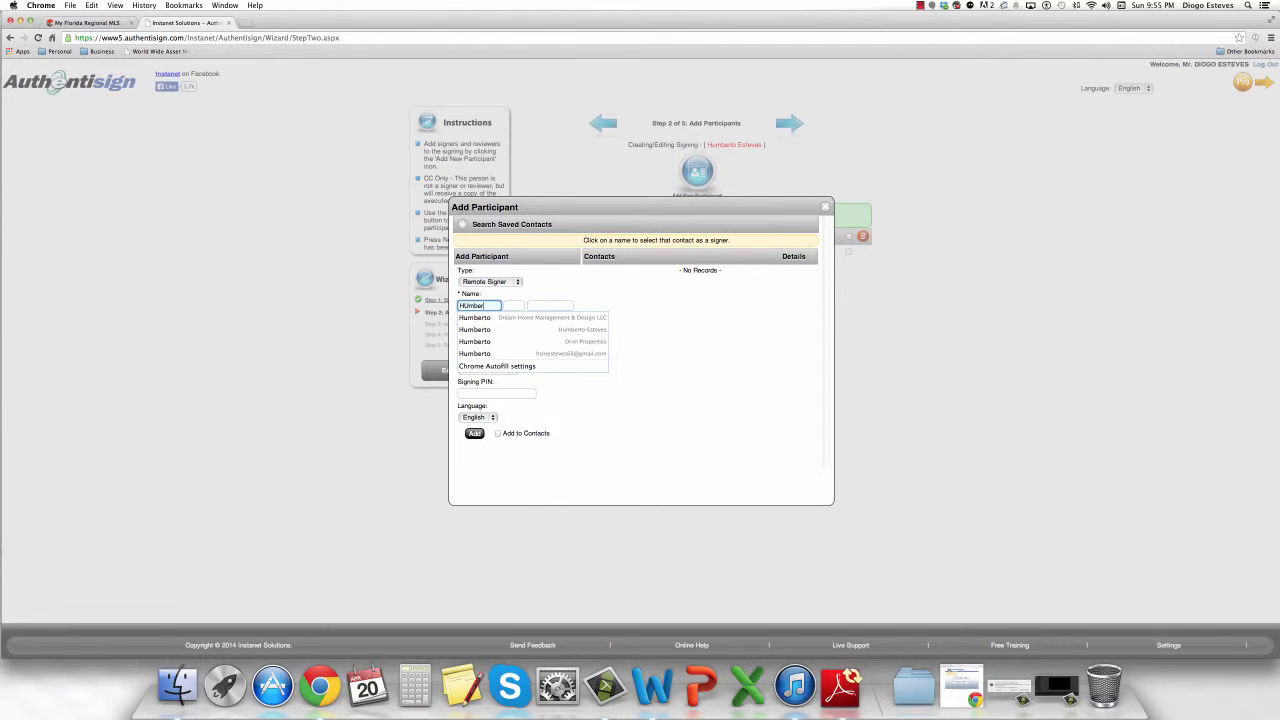
key(Tab)
key(Tab)
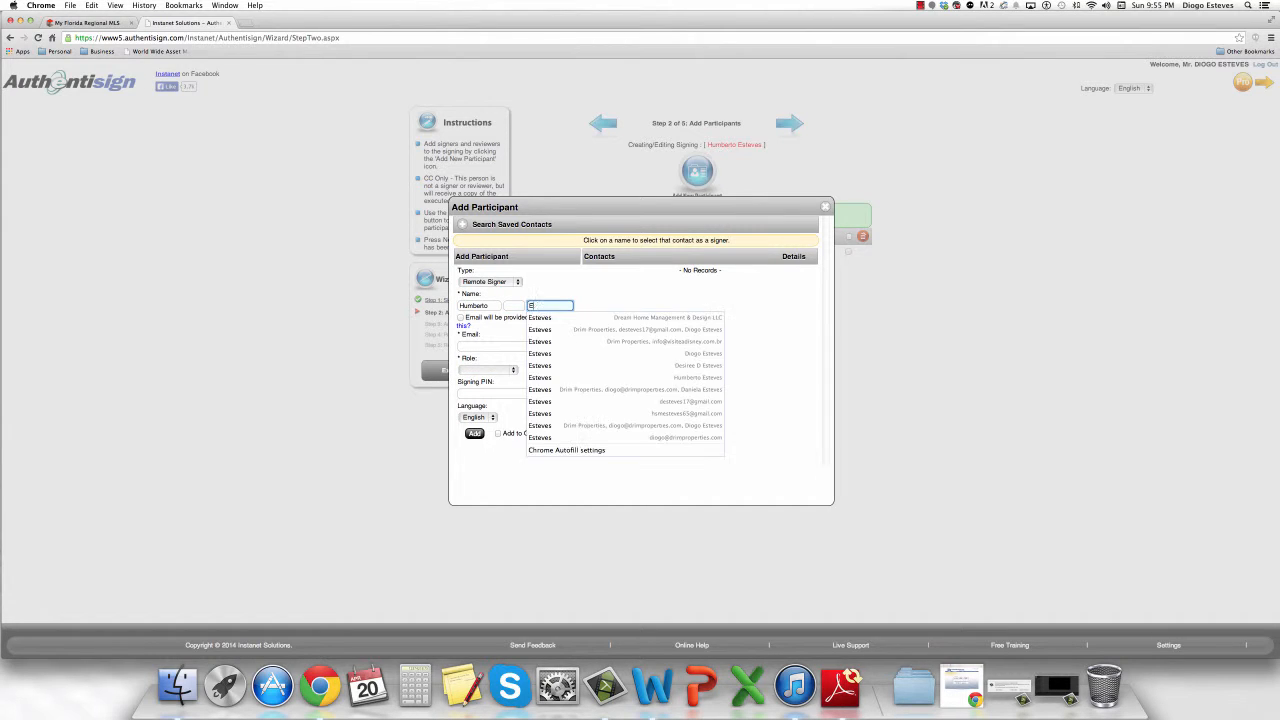
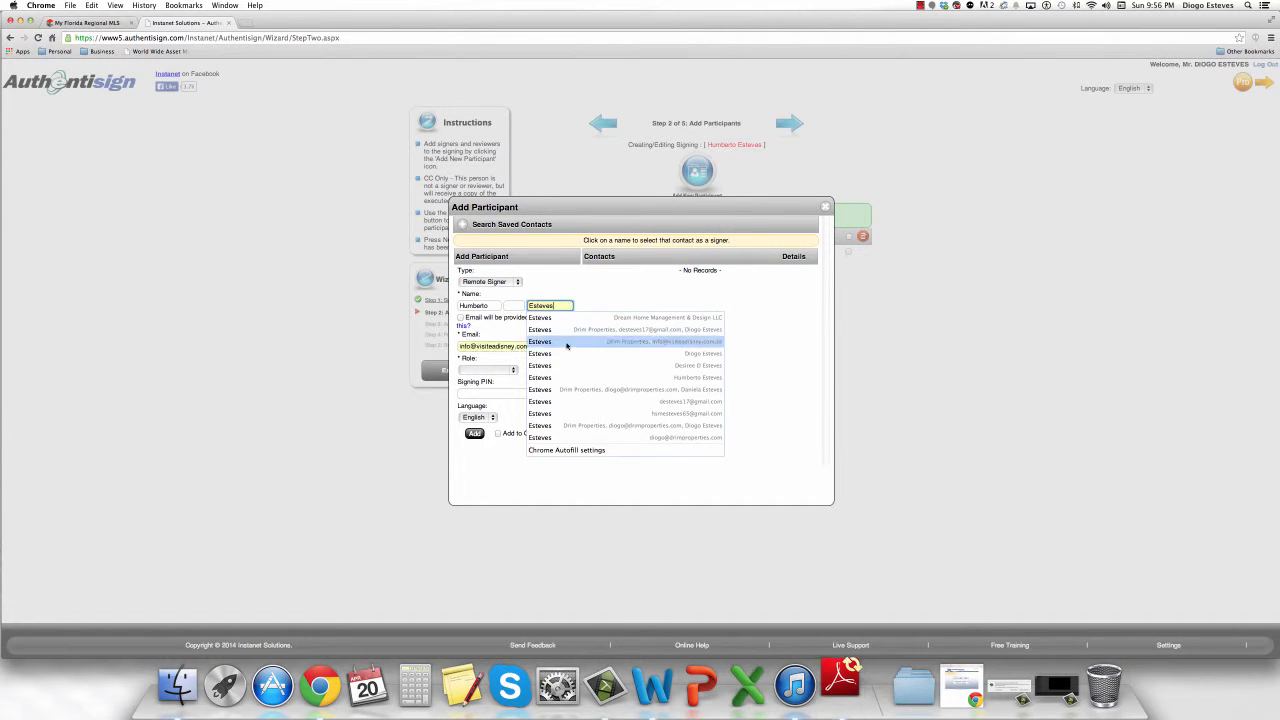
click(493, 345)
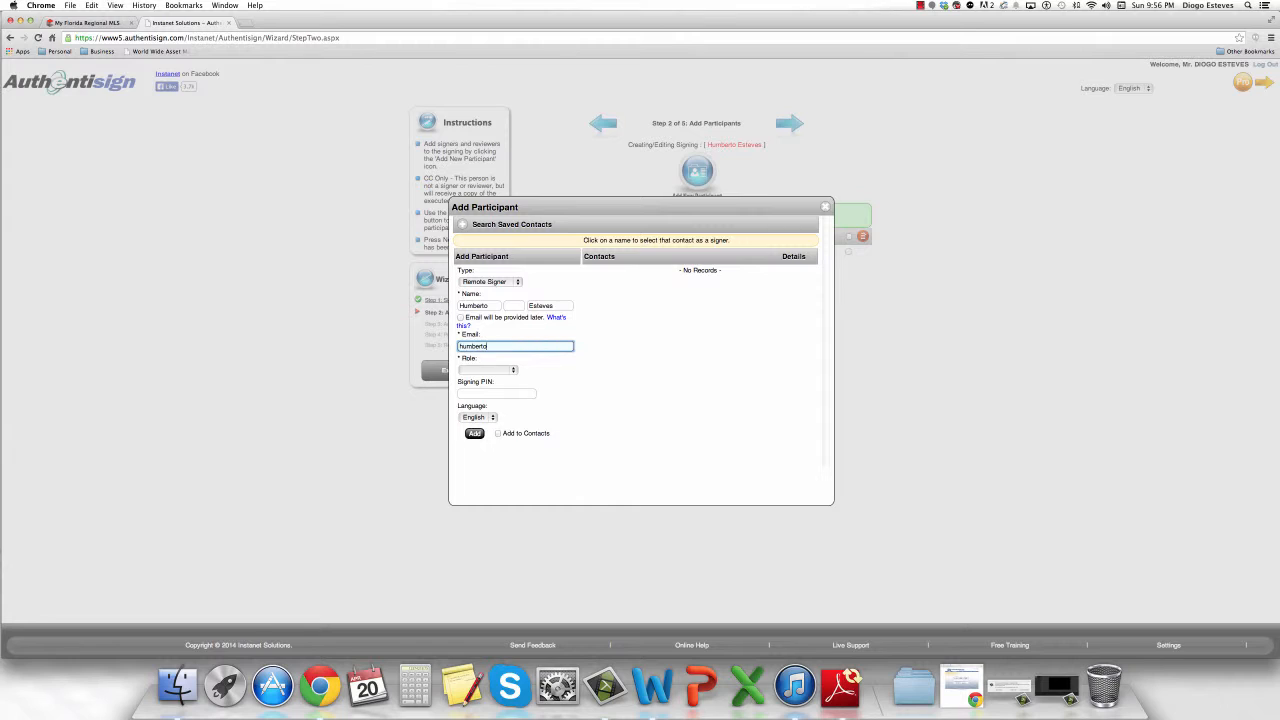
click(503, 345)
key(BackSpace)
key(BackSpace)
key(BackSpace)
key(BackSpace)
key(BackSpace)
Keep the type as Remote Signer, set the role to Other, and add the second signer.
click(511, 282)
click(505, 282)
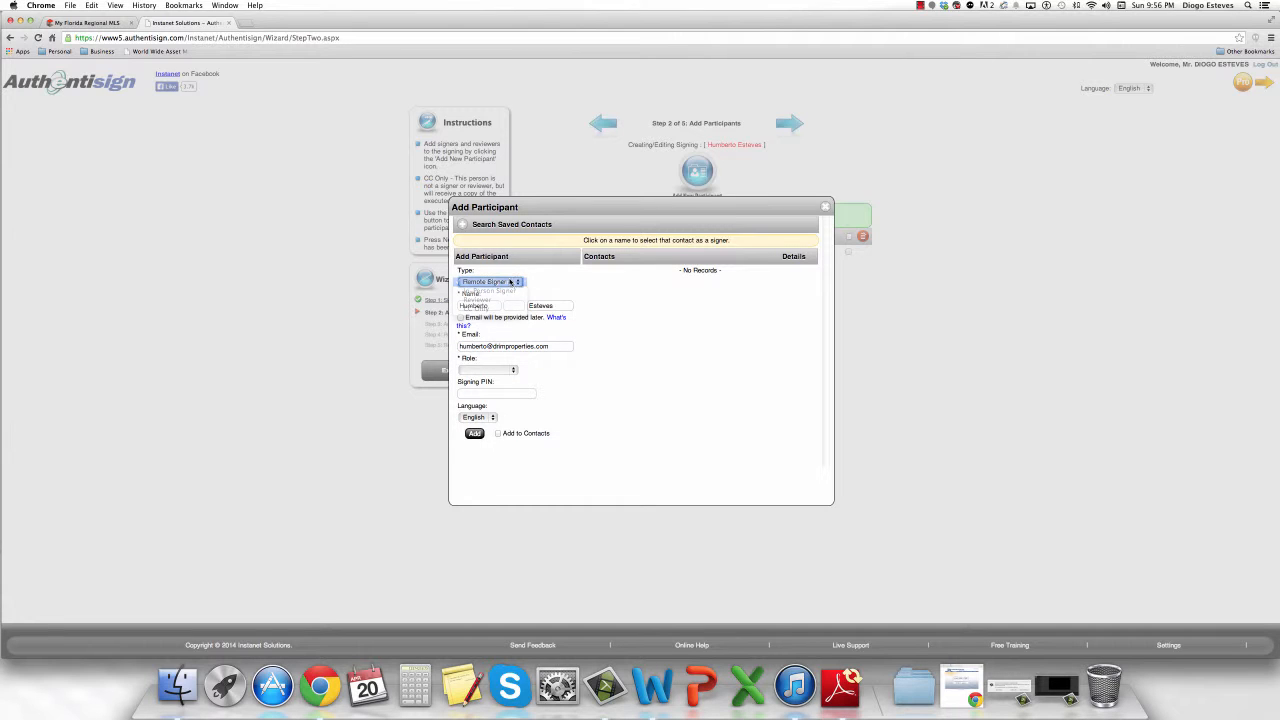
drag(494, 346, 486, 346)
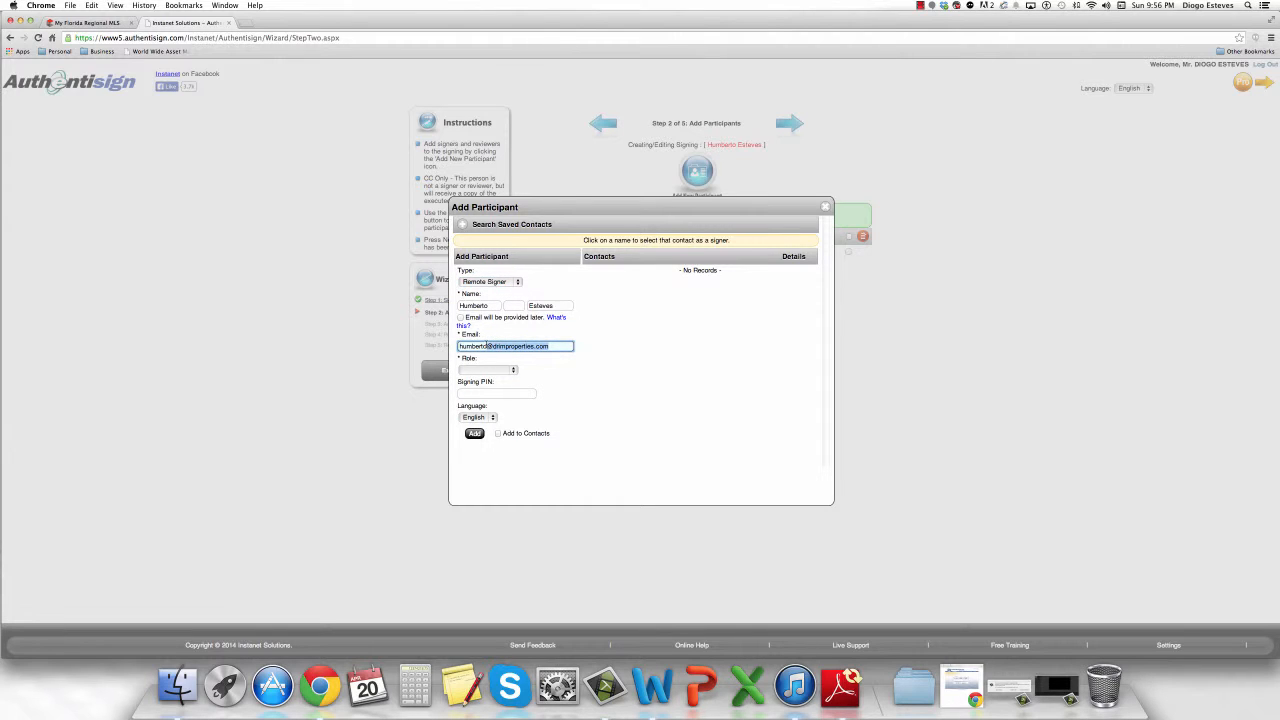
click(487, 370)
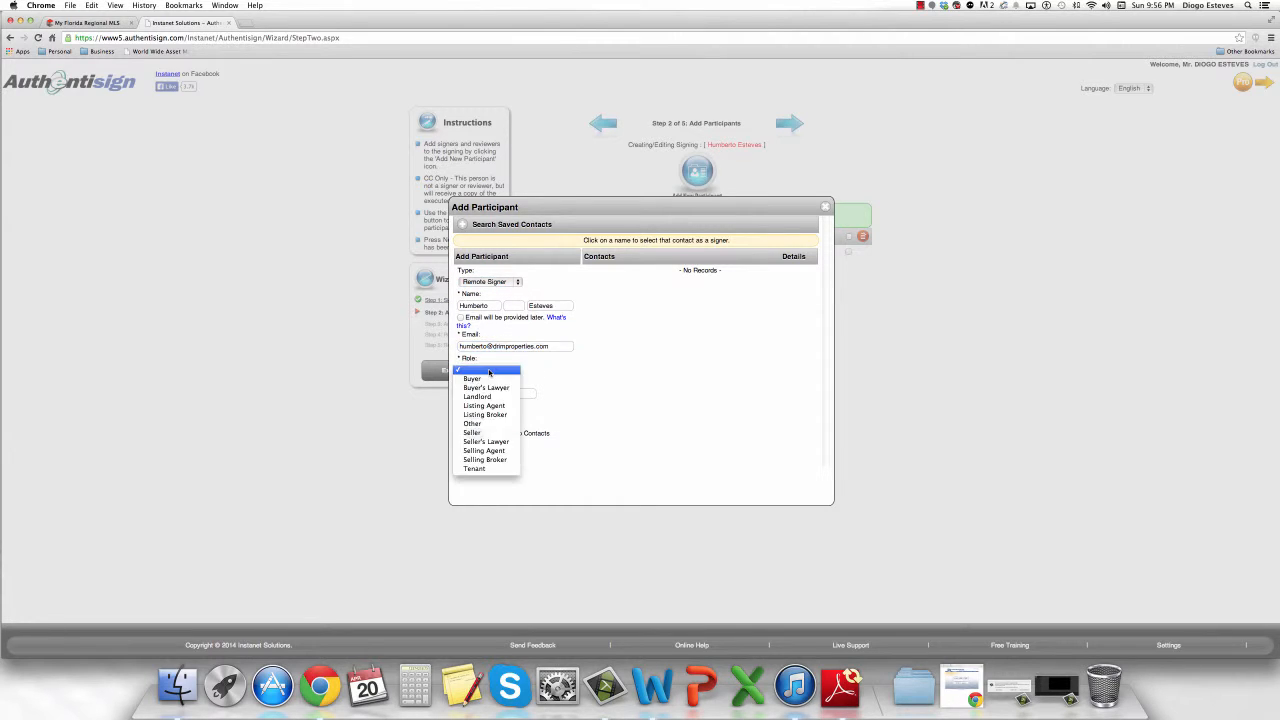
click(488, 423)
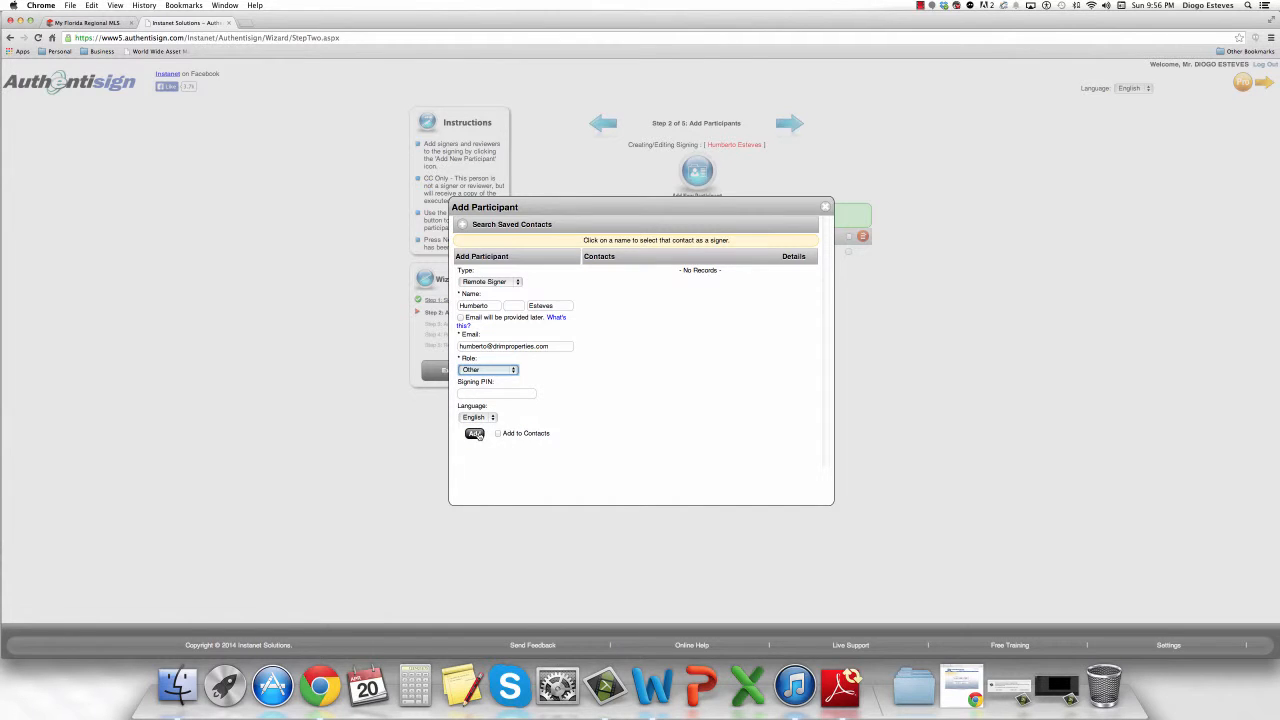
click(475, 433)
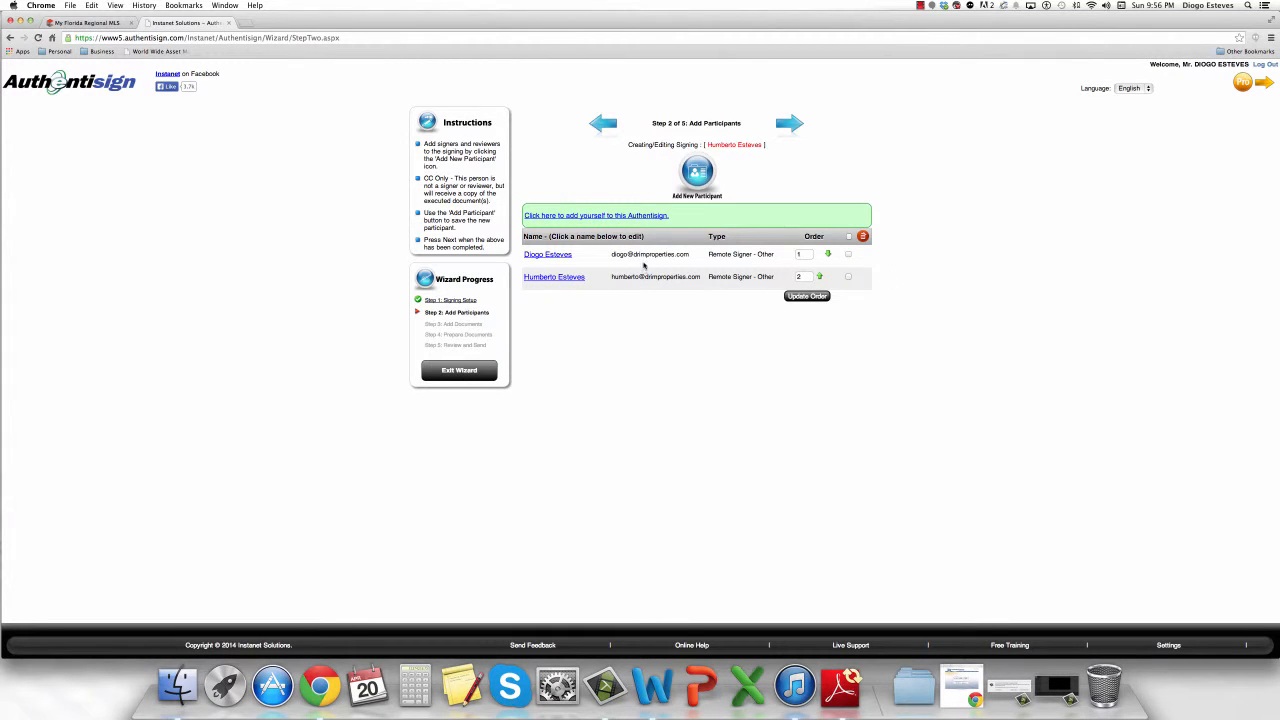
click(698, 170)
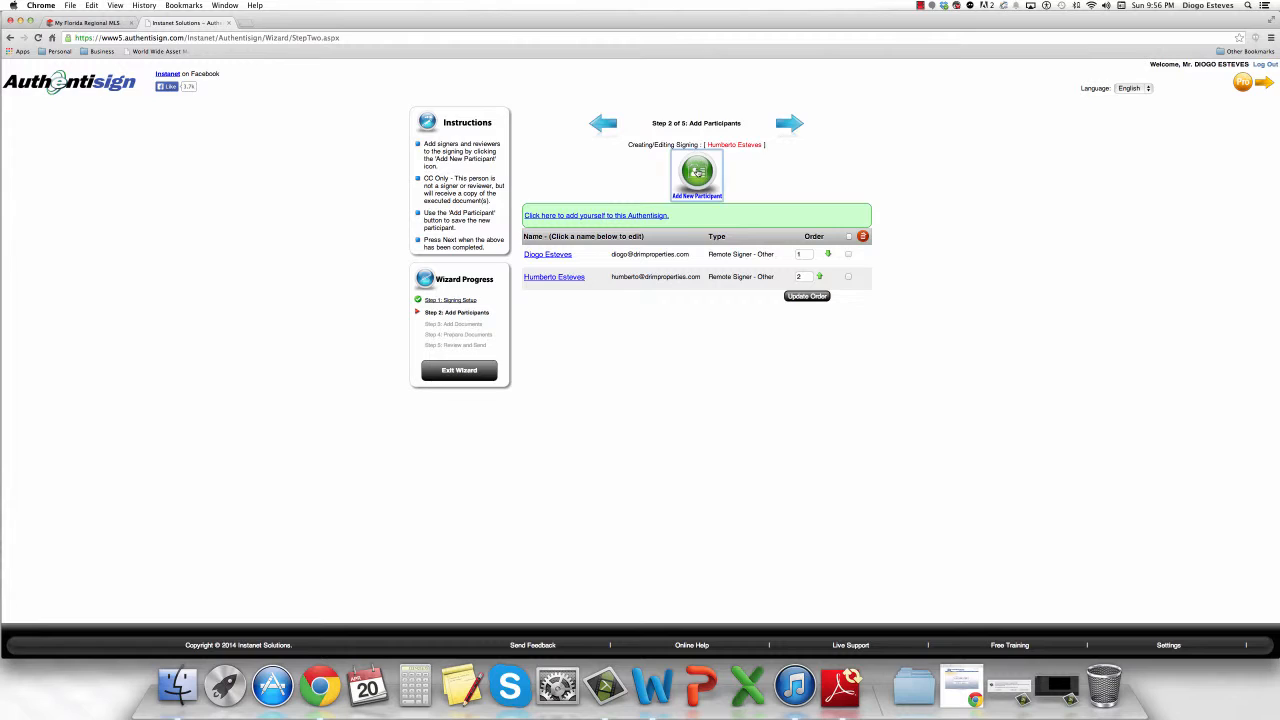
Enter the third participant's name and e-mail, set Type to CC Only, and add them.
click(487, 303)
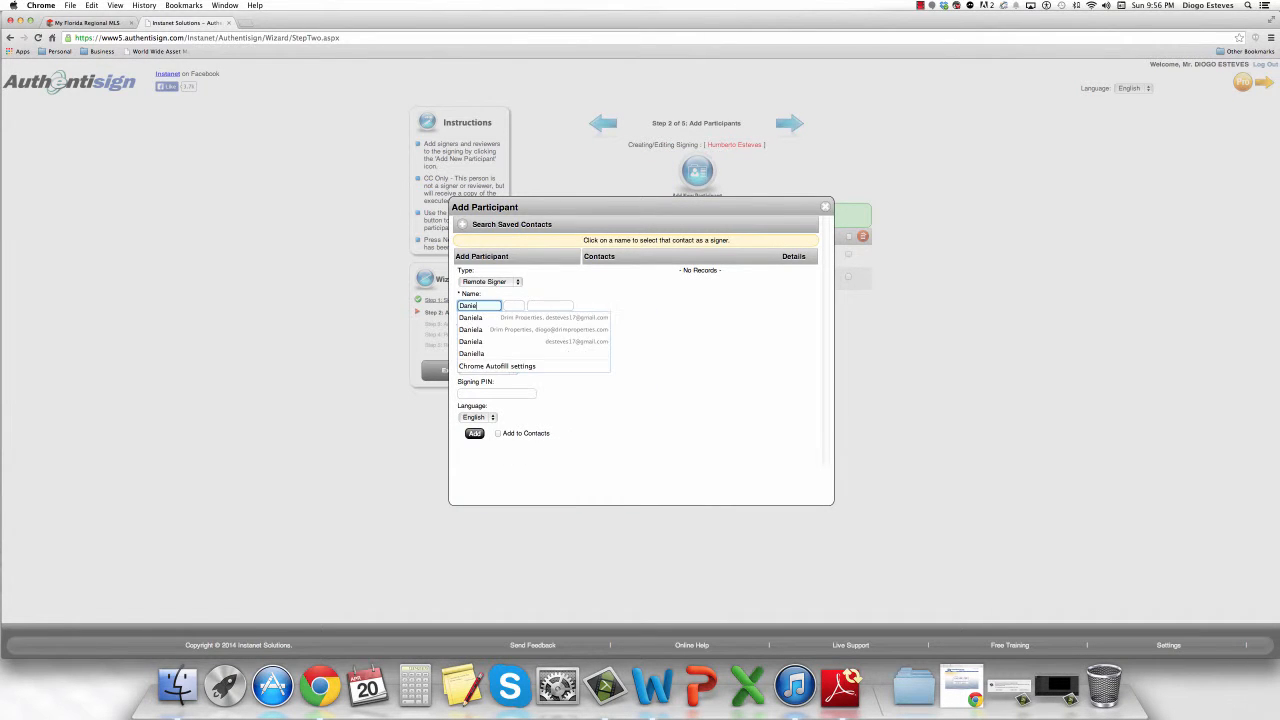
key(Tab)
key(Tab)
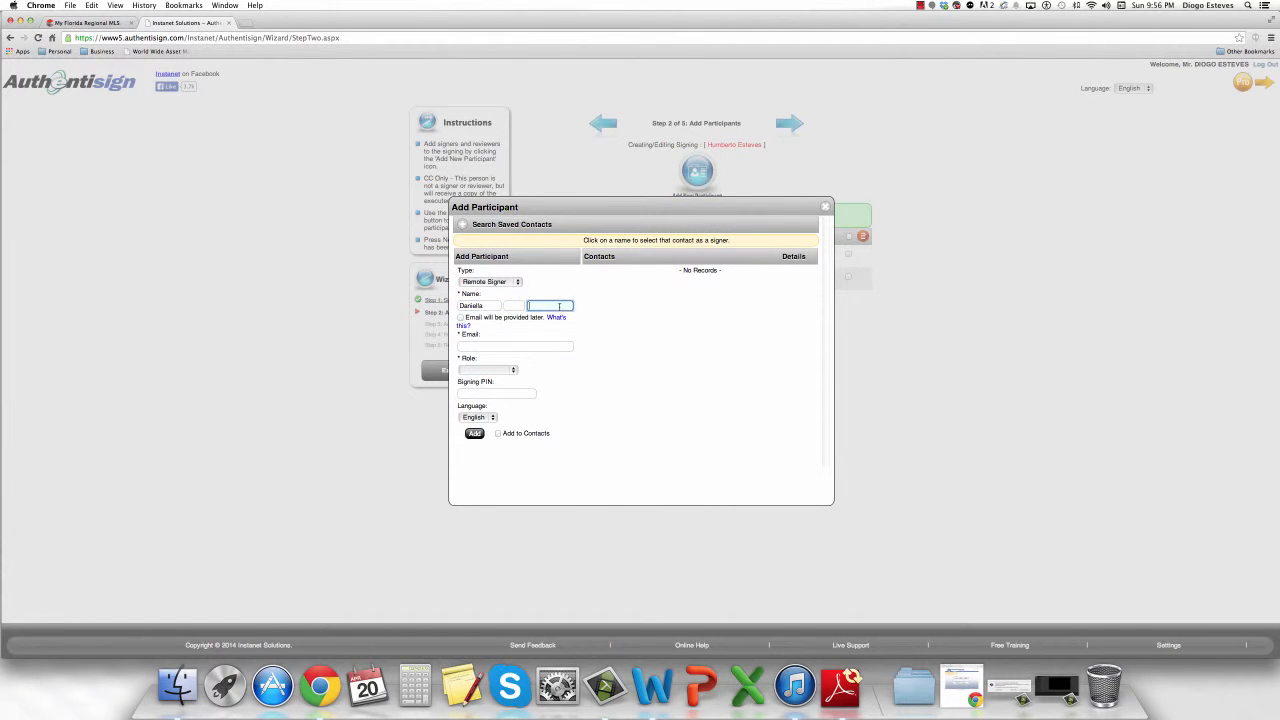
click(703, 318)
click(570, 345)
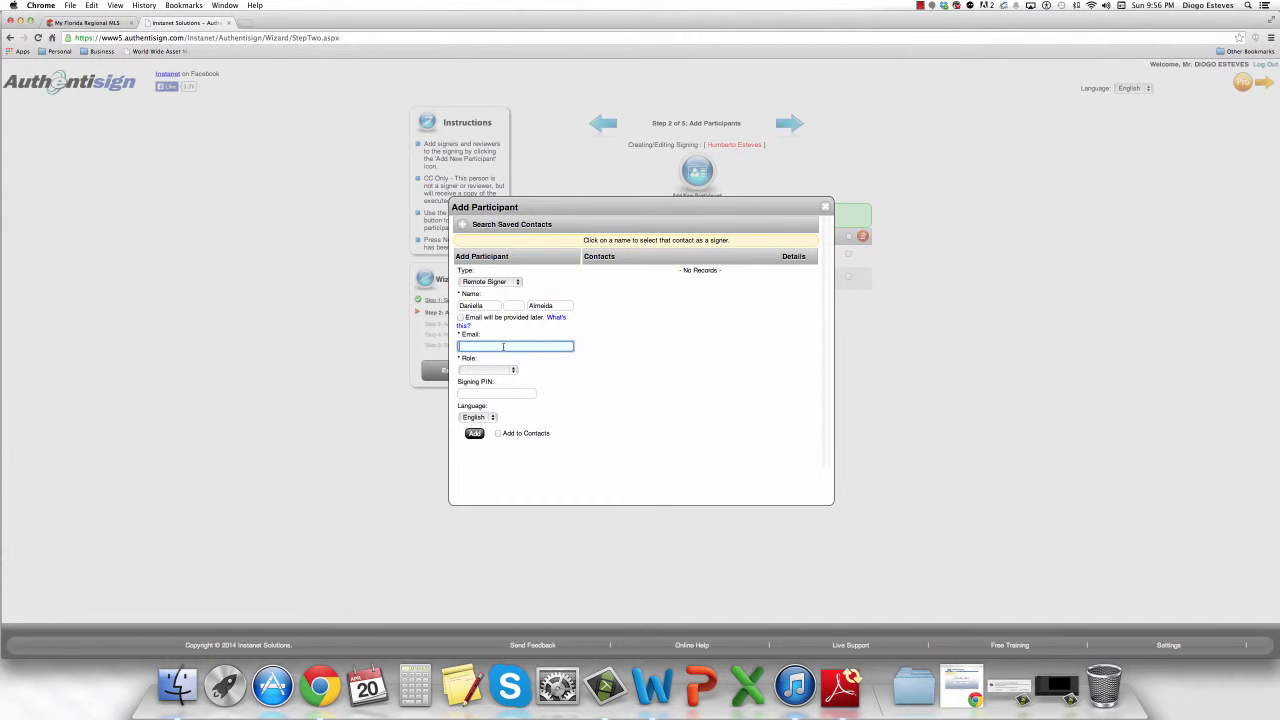
text(daniella)
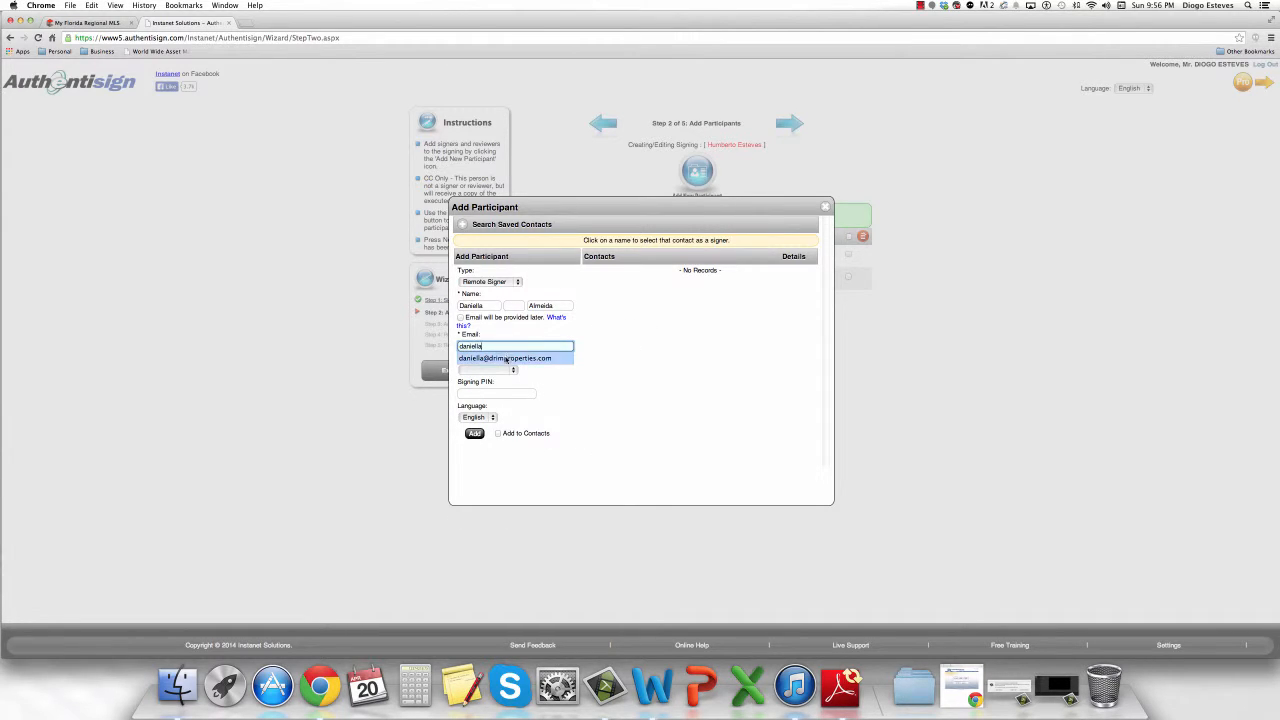
click(505, 357)
click(508, 283)
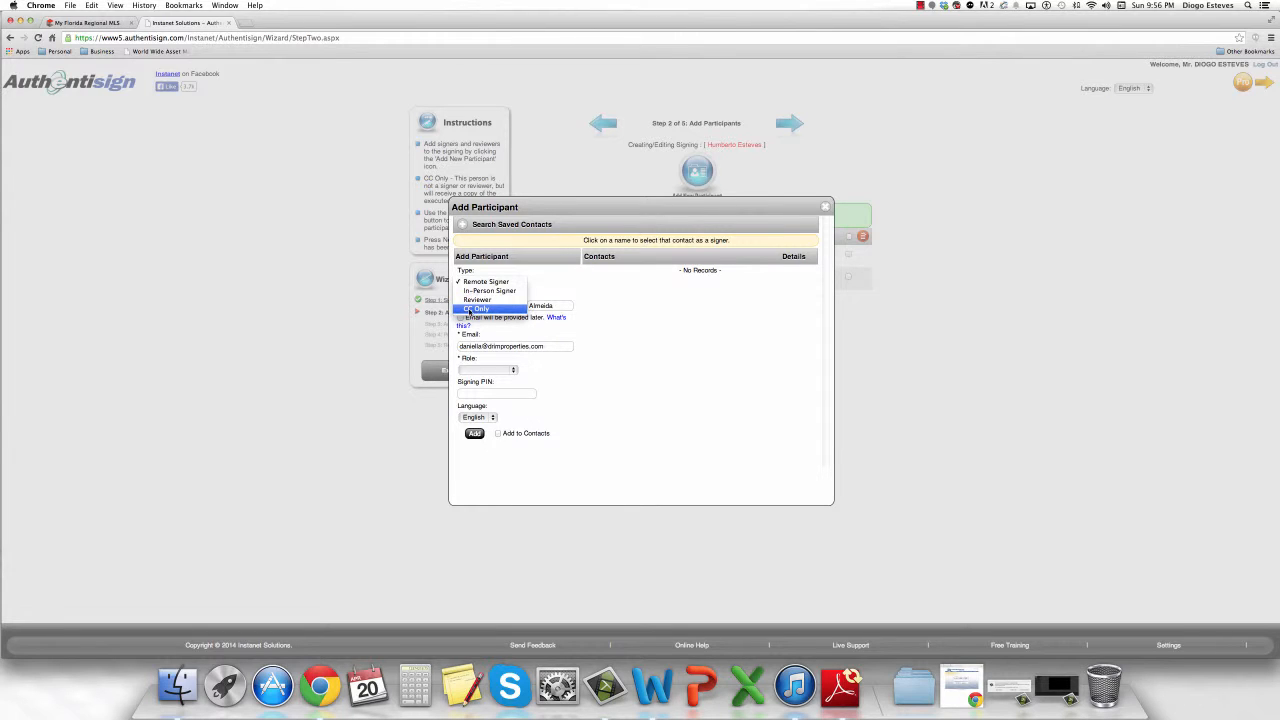
click(476, 309)
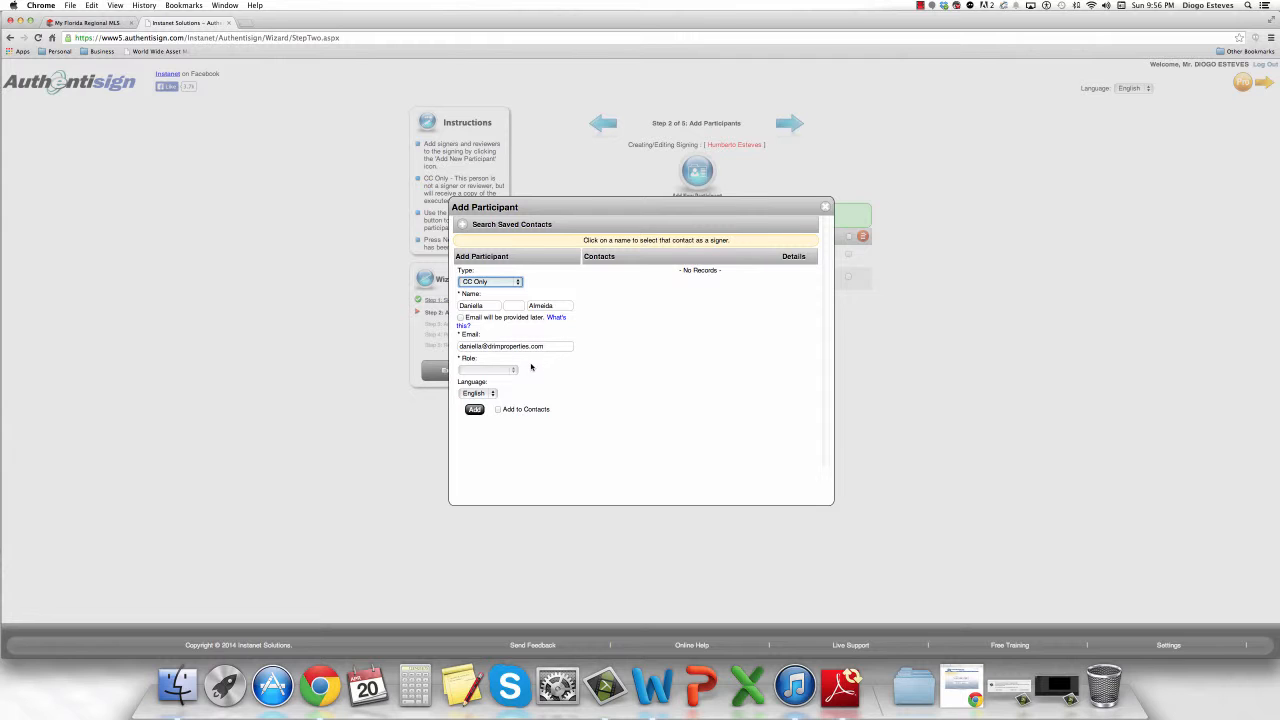
click(475, 409)
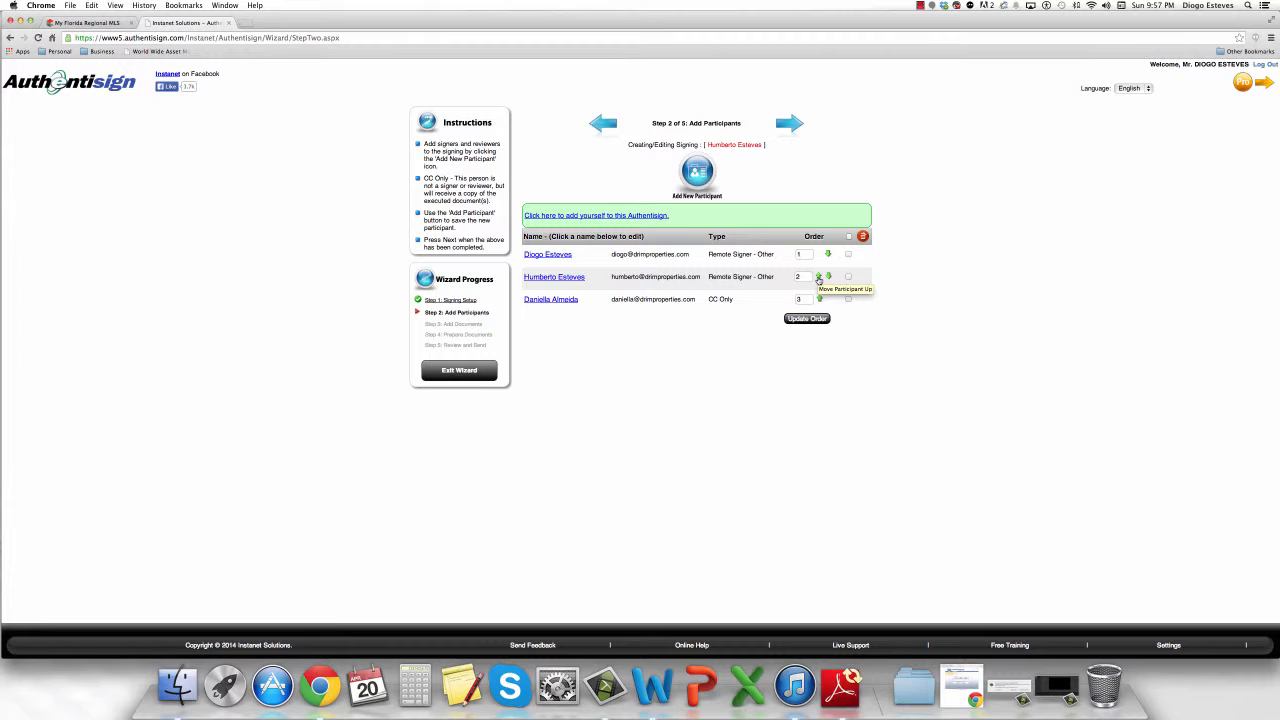
Try moving the second signer to first, restore the original order, and continue to Add Documents.
click(818, 278)
click(800, 277)
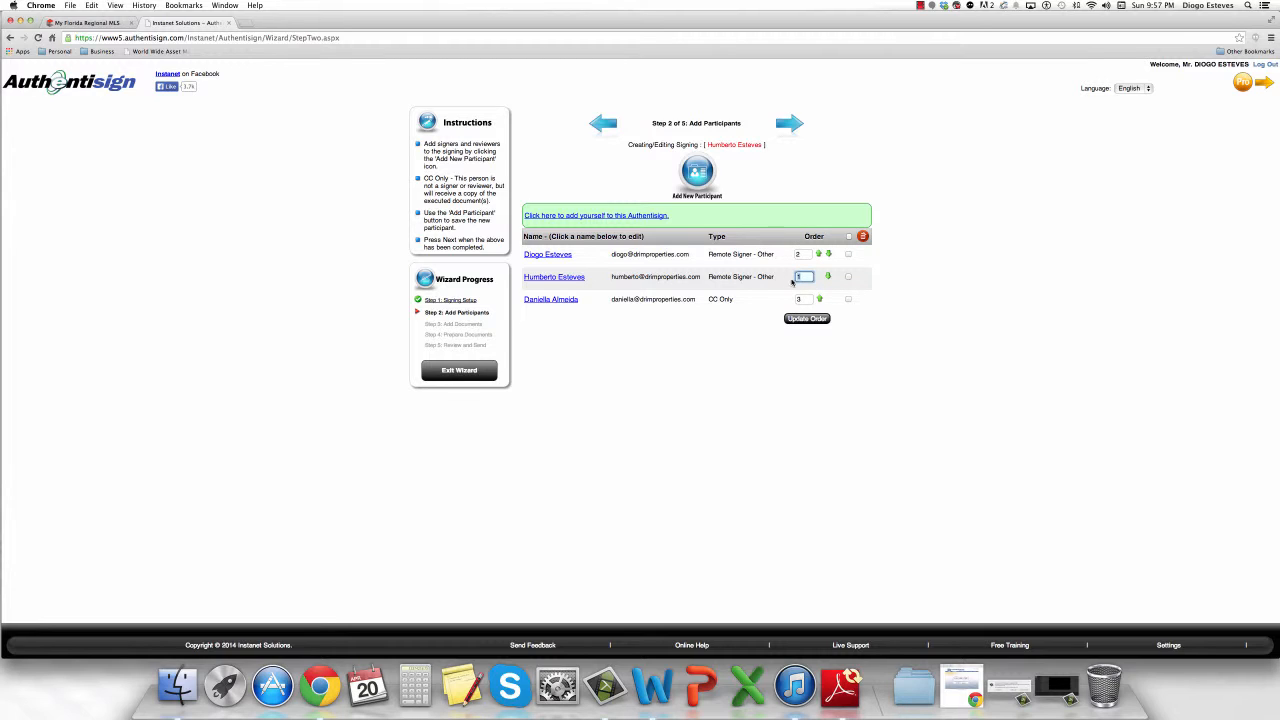
click(806, 319)
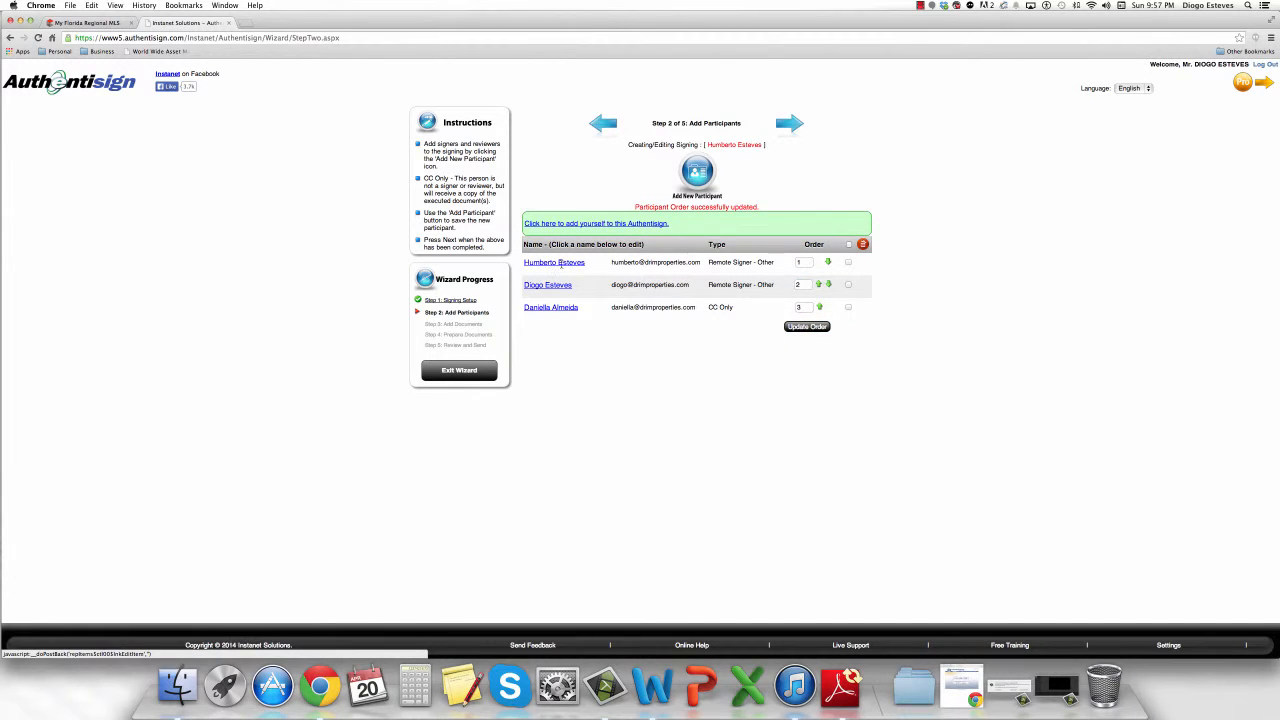
click(818, 284)
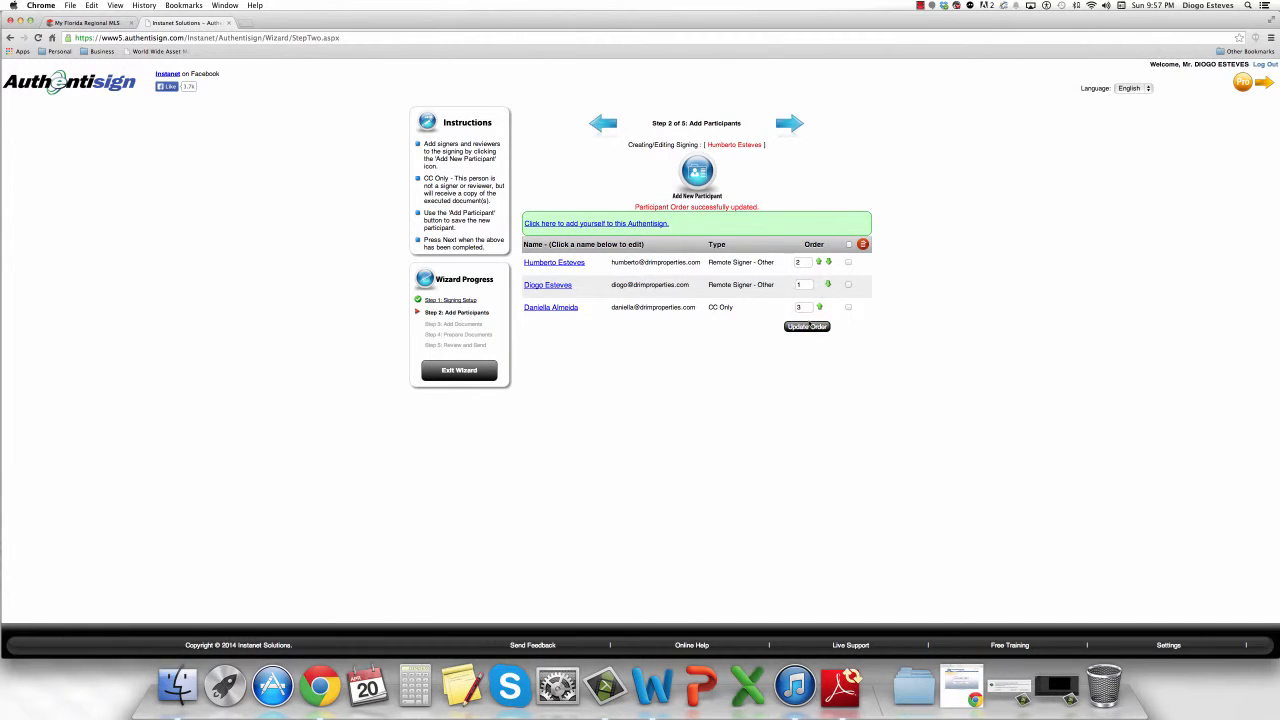
click(806, 326)
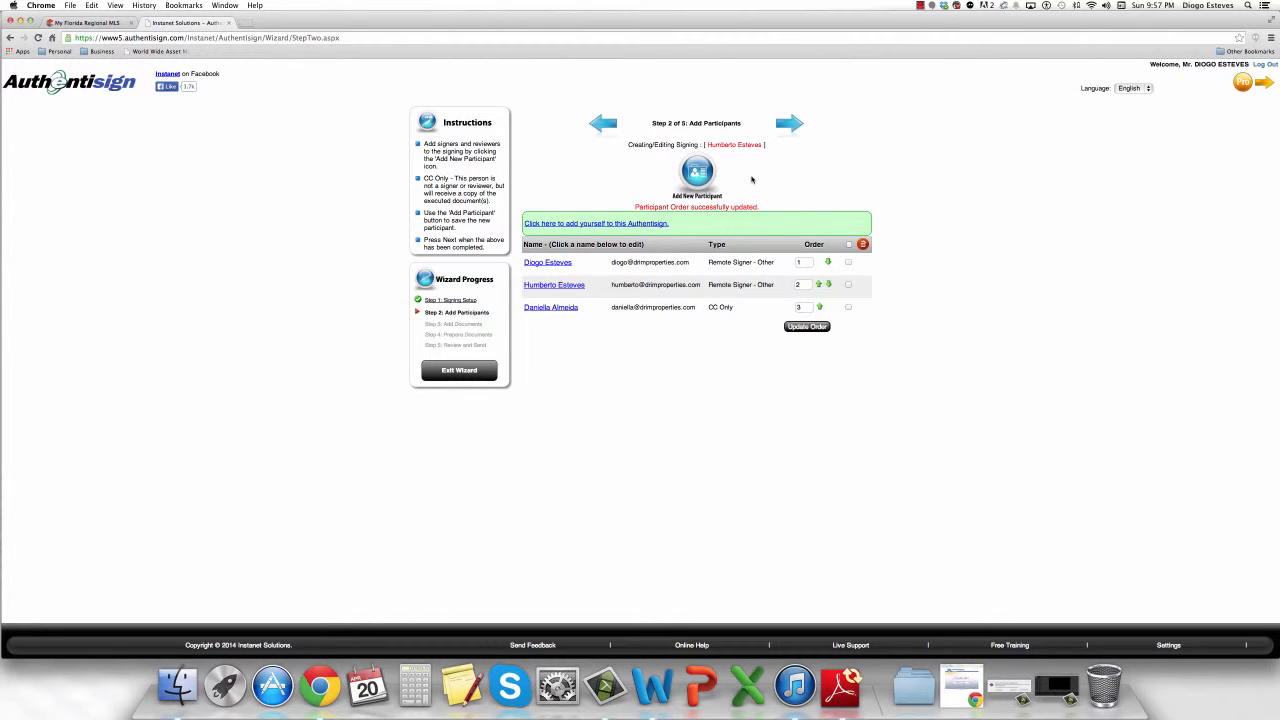
click(789, 123)
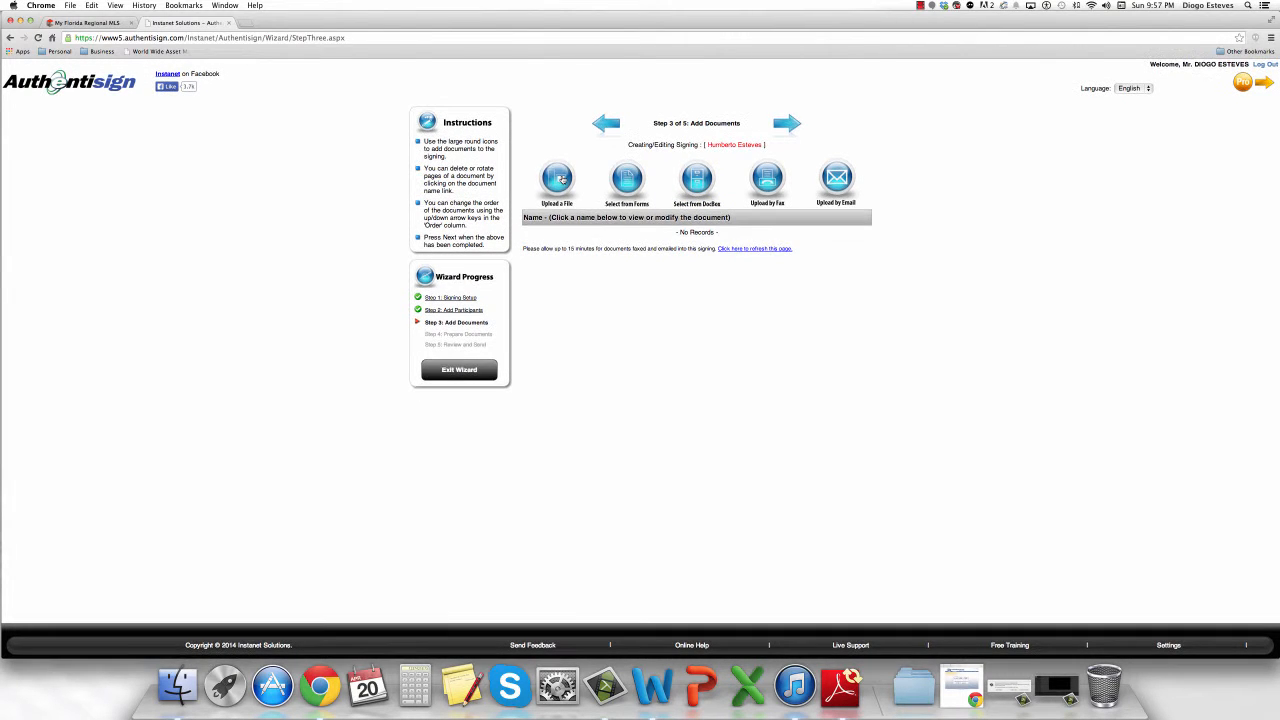
Cancel a file upload, then add (New) Agreement from DocBox InBox Documents and continue.
click(560, 179)
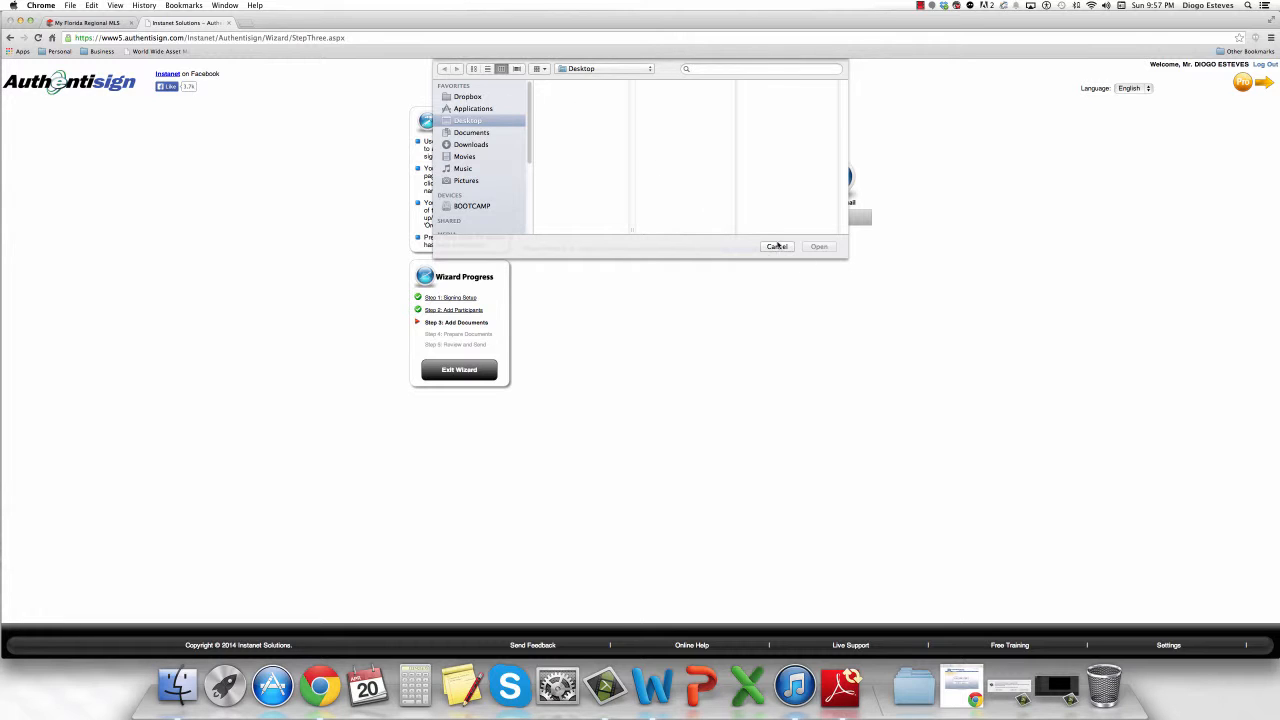
click(780, 247)
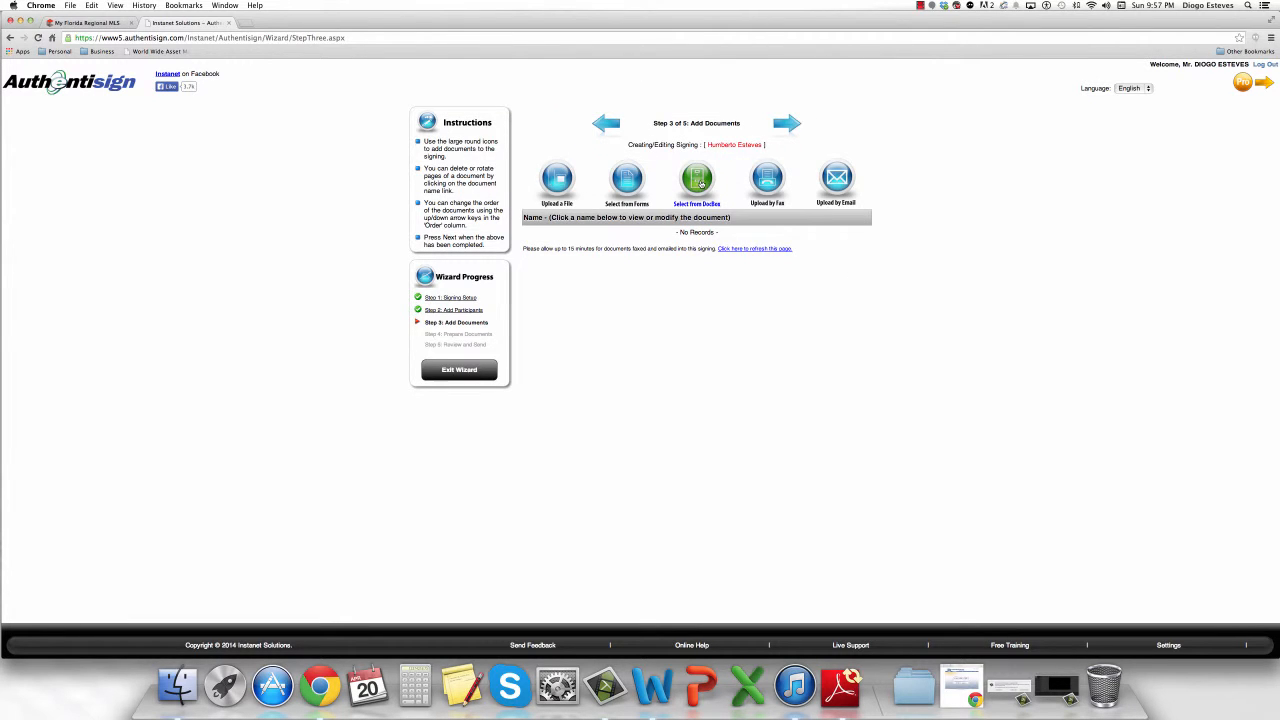
click(697, 181)
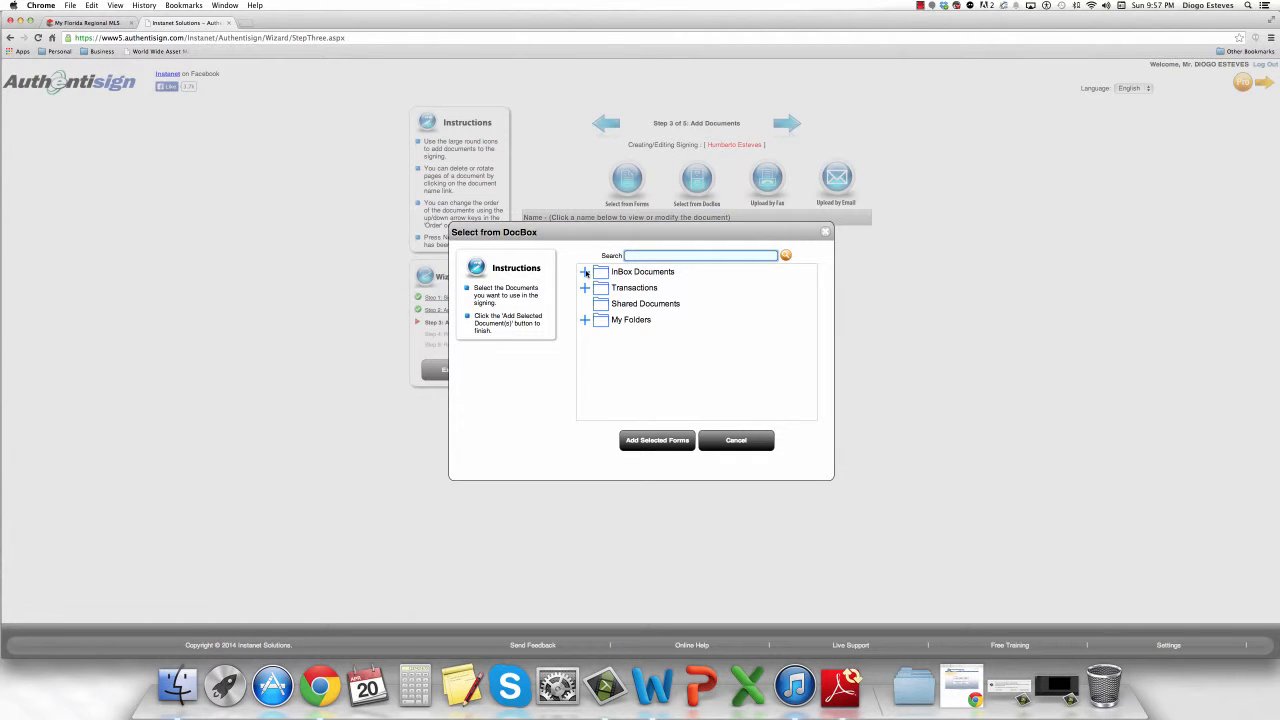
click(585, 272)
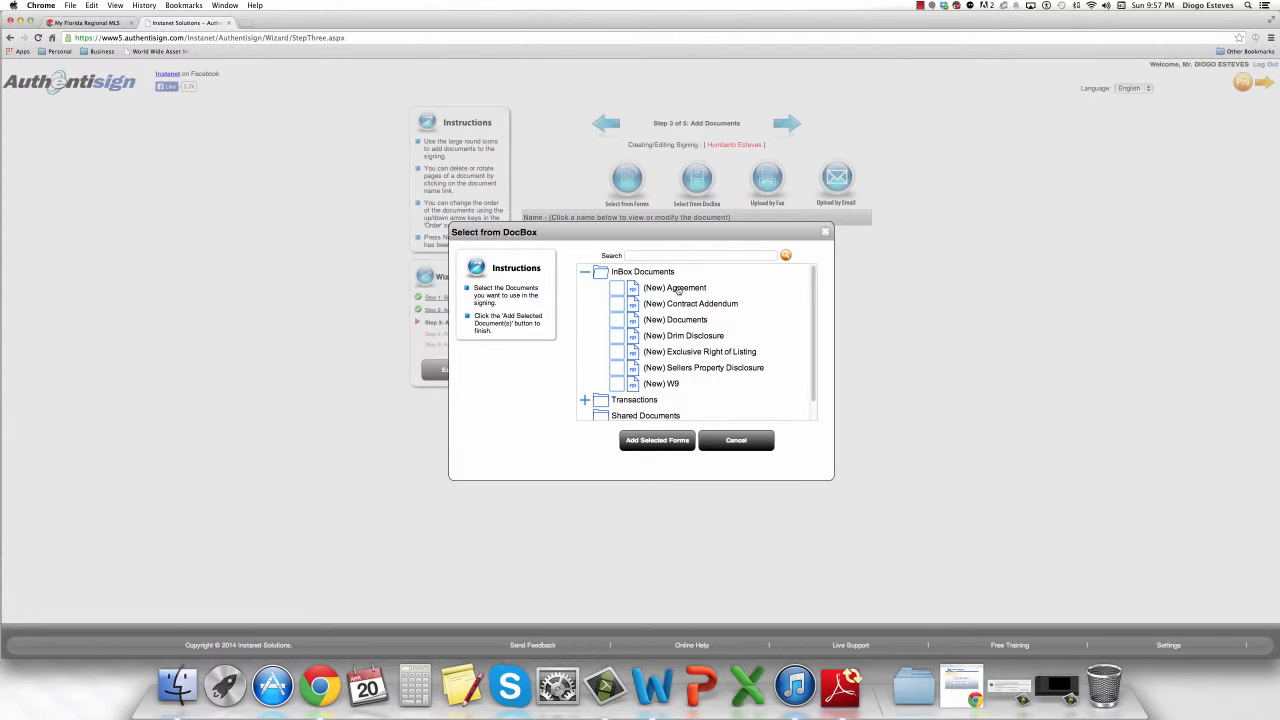
click(677, 289)
click(676, 441)
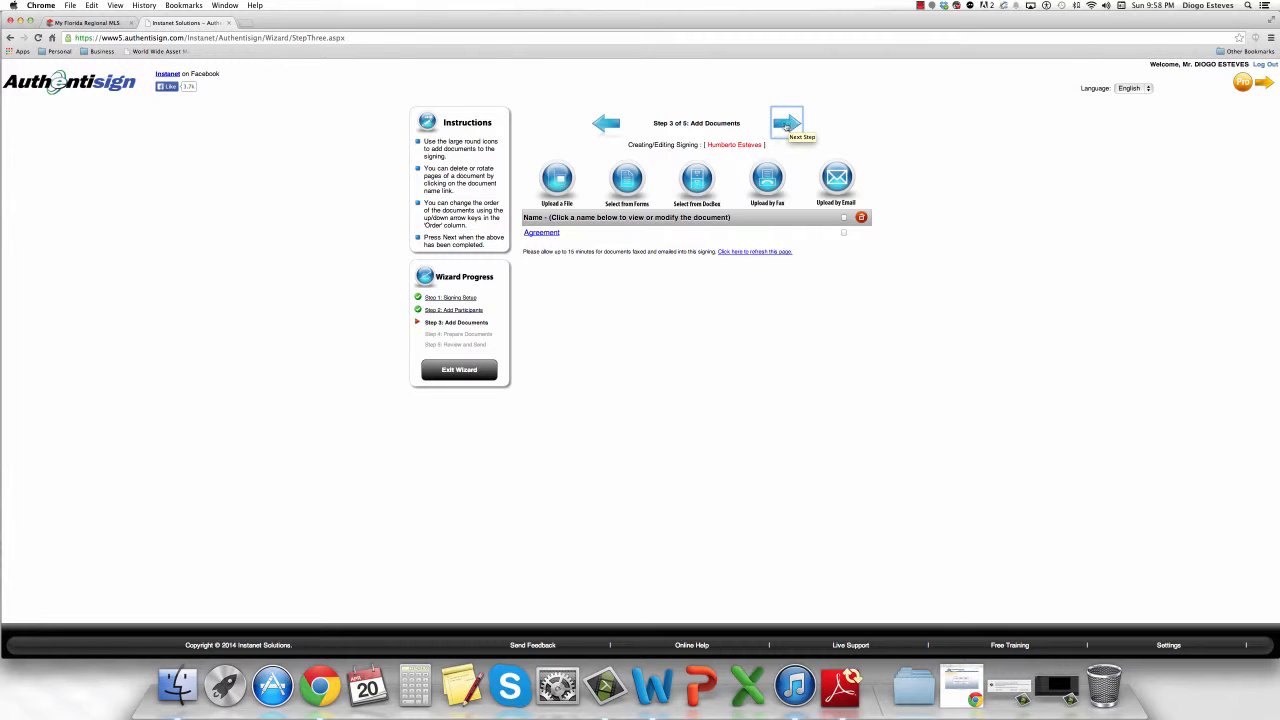
click(791, 126)
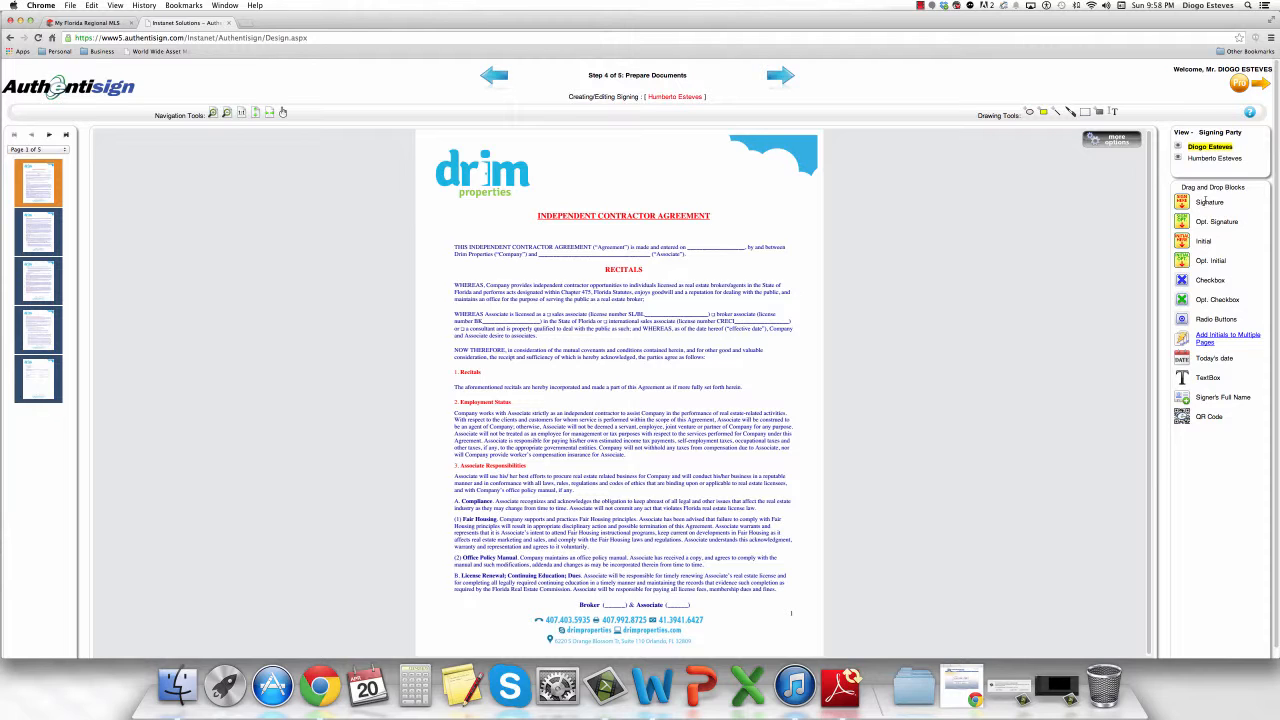
Clear the stray text highlight and make the second signer the active signing party.
mouse_move(1217, 201)
mouse_down()
mouse_move(1196, 202)
mouse_move(1197, 242)
mouse_up()
drag(1237, 358, 1200, 358)
drag(1251, 398, 1195, 397)
click(1222, 425)
click(1214, 159)
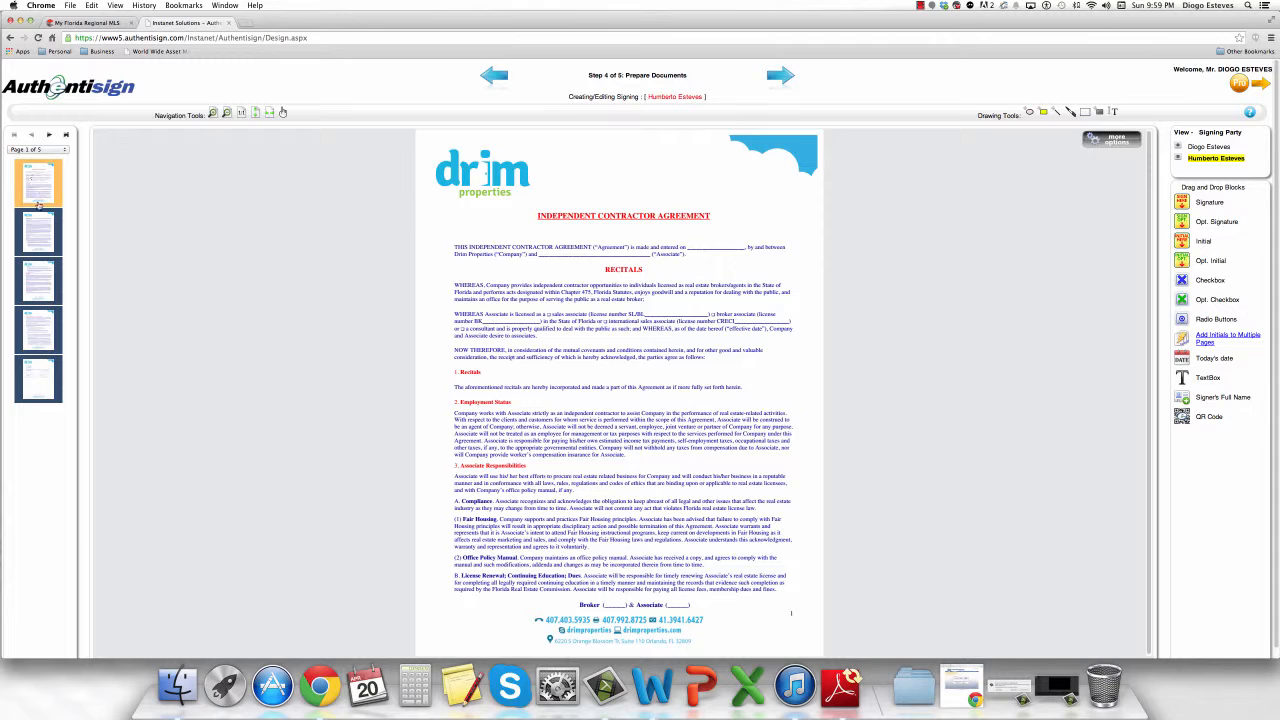
Review agreement pages 2 through 5, then return to page 1.
click(40, 228)
click(37, 284)
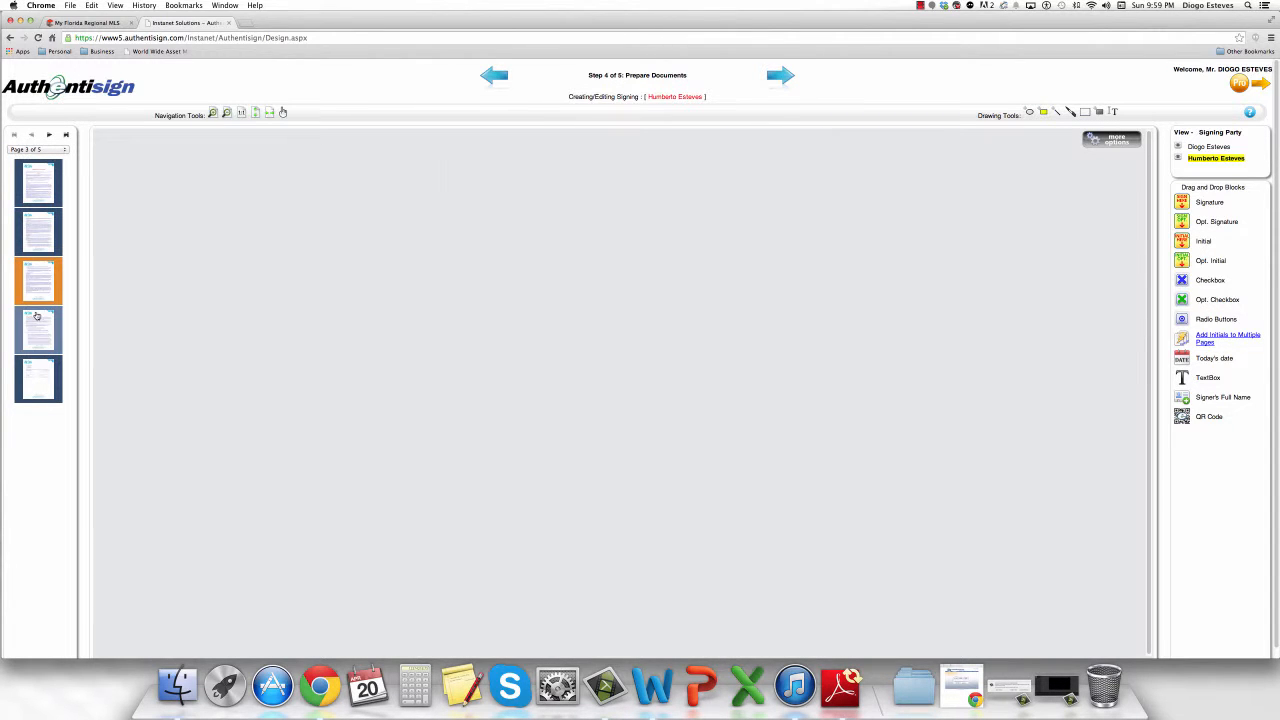
click(40, 330)
click(38, 368)
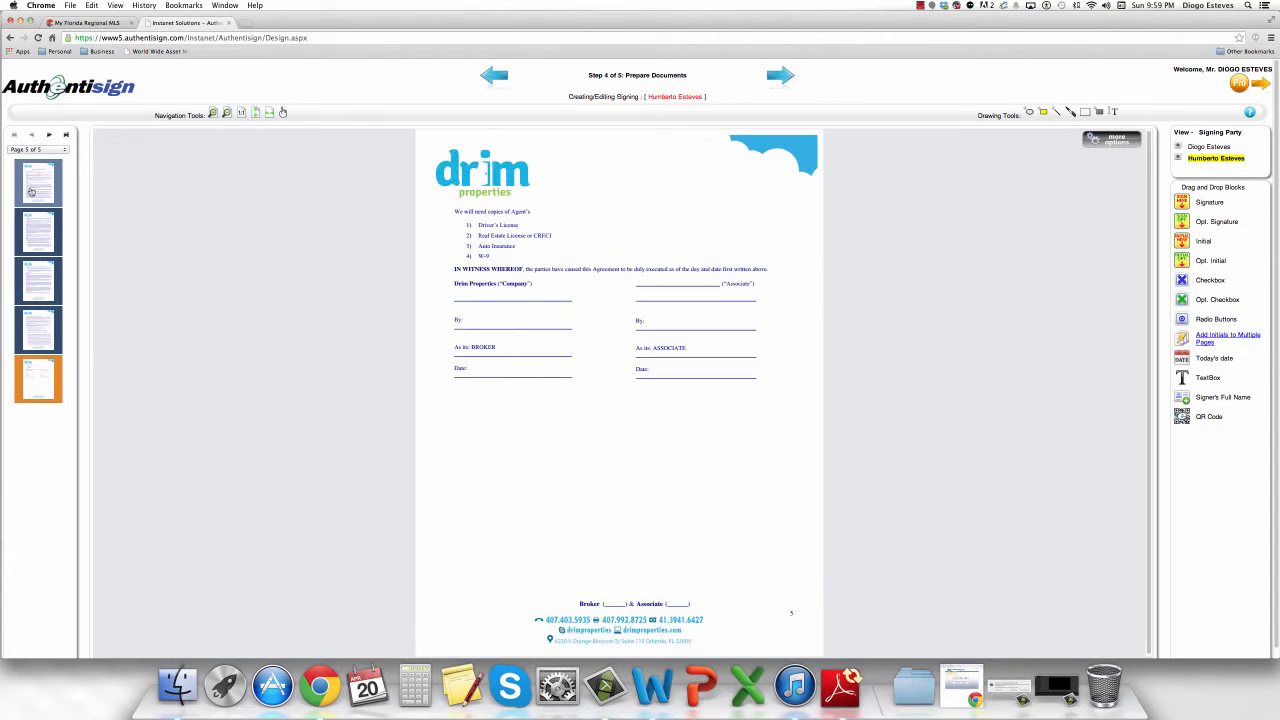
click(35, 186)
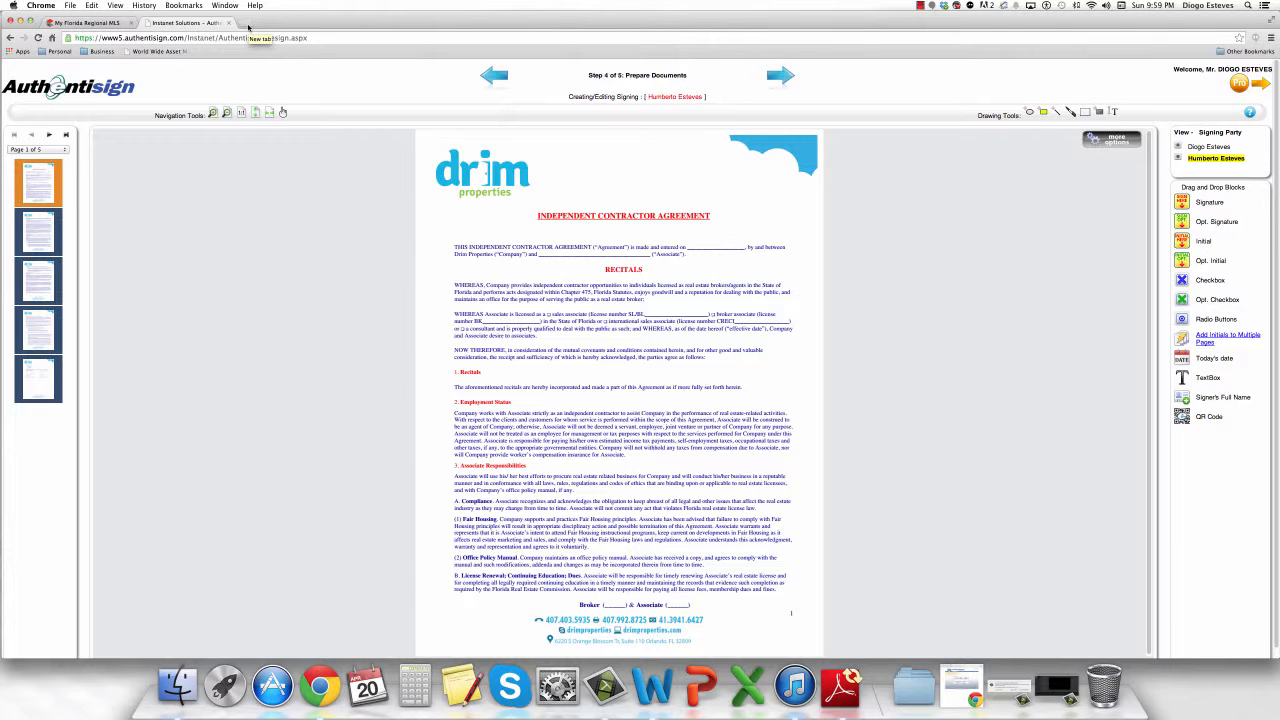
In a new tab, go to myfloridalicense.com and choose Verify a License by name.
click(247, 25)
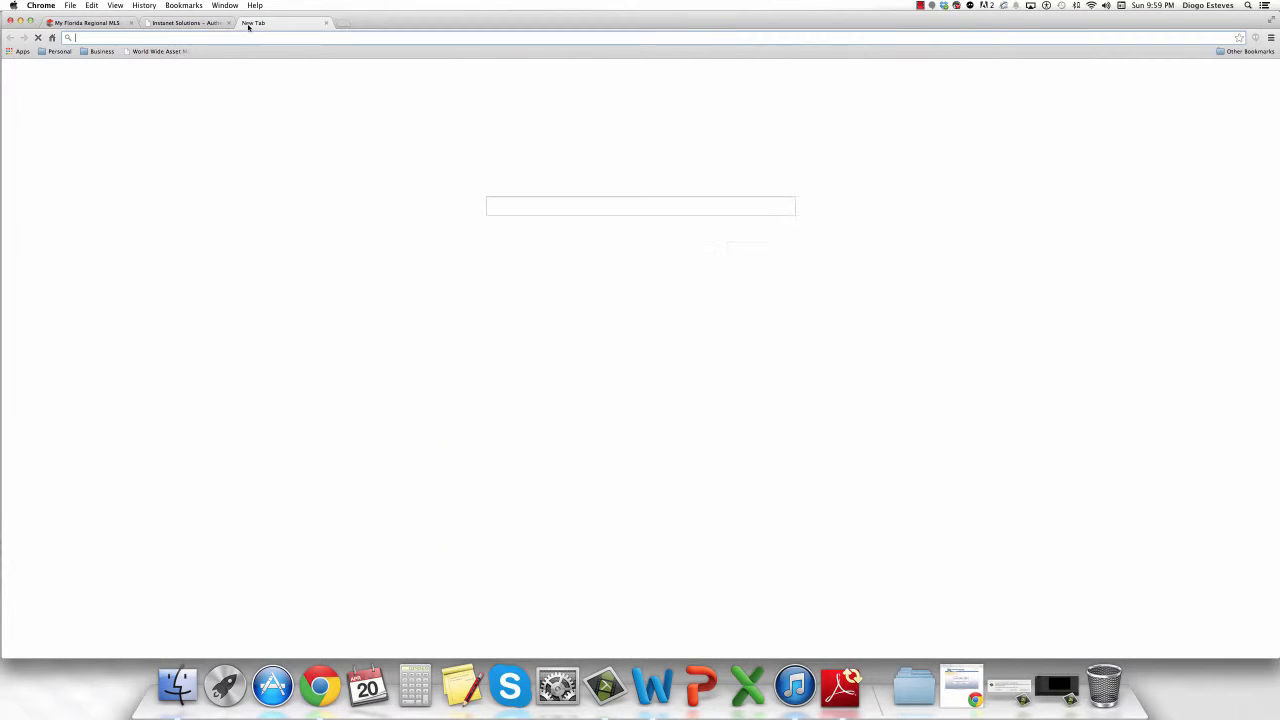
text(my)
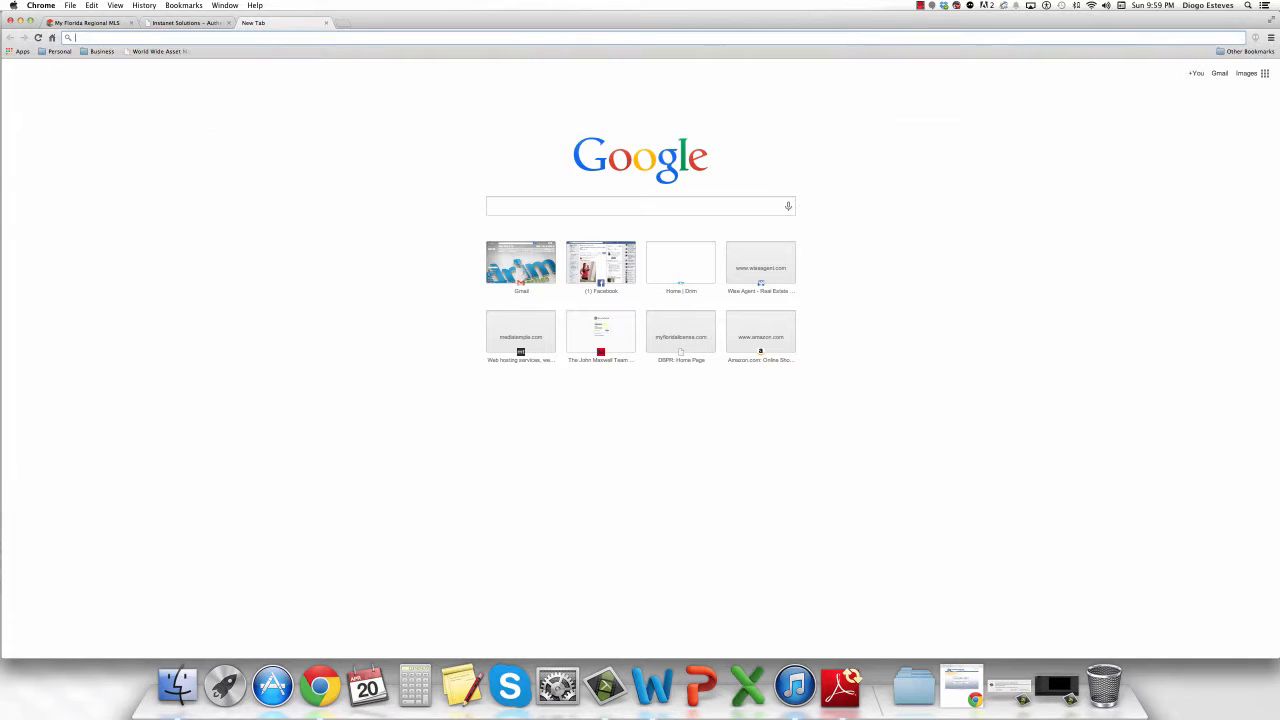
text(yfloridalicense.com)
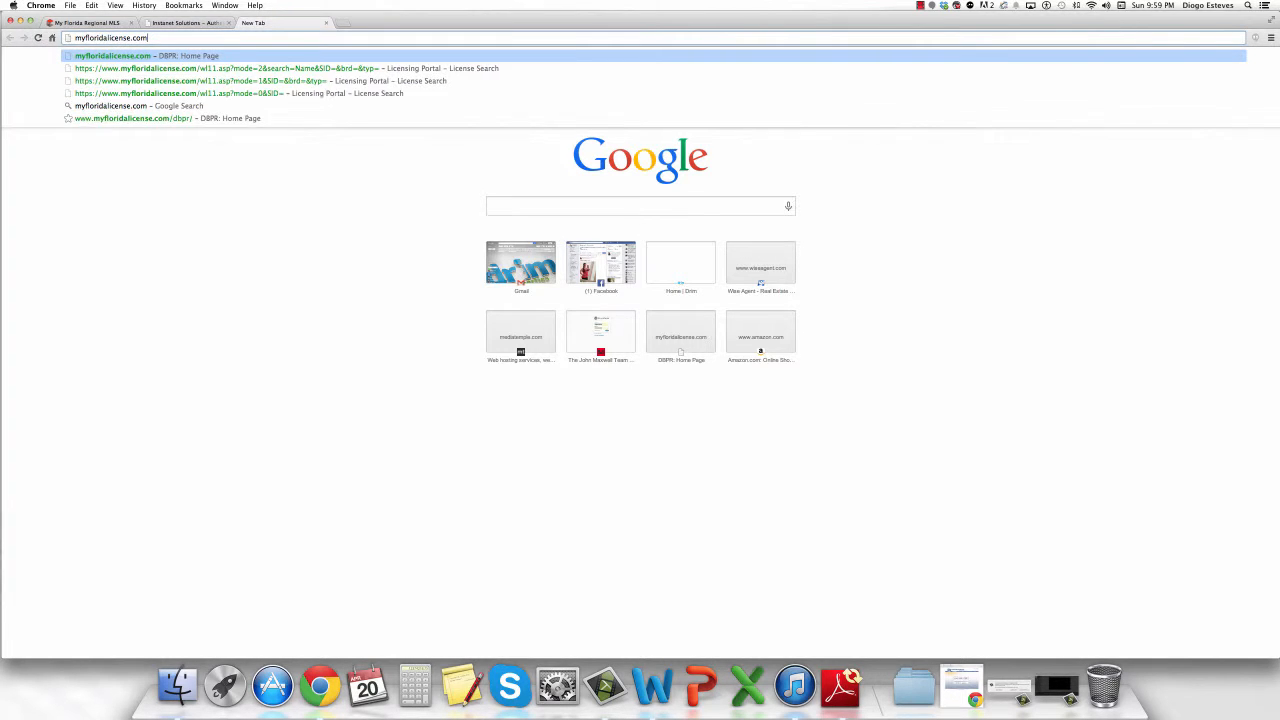
key(Return)
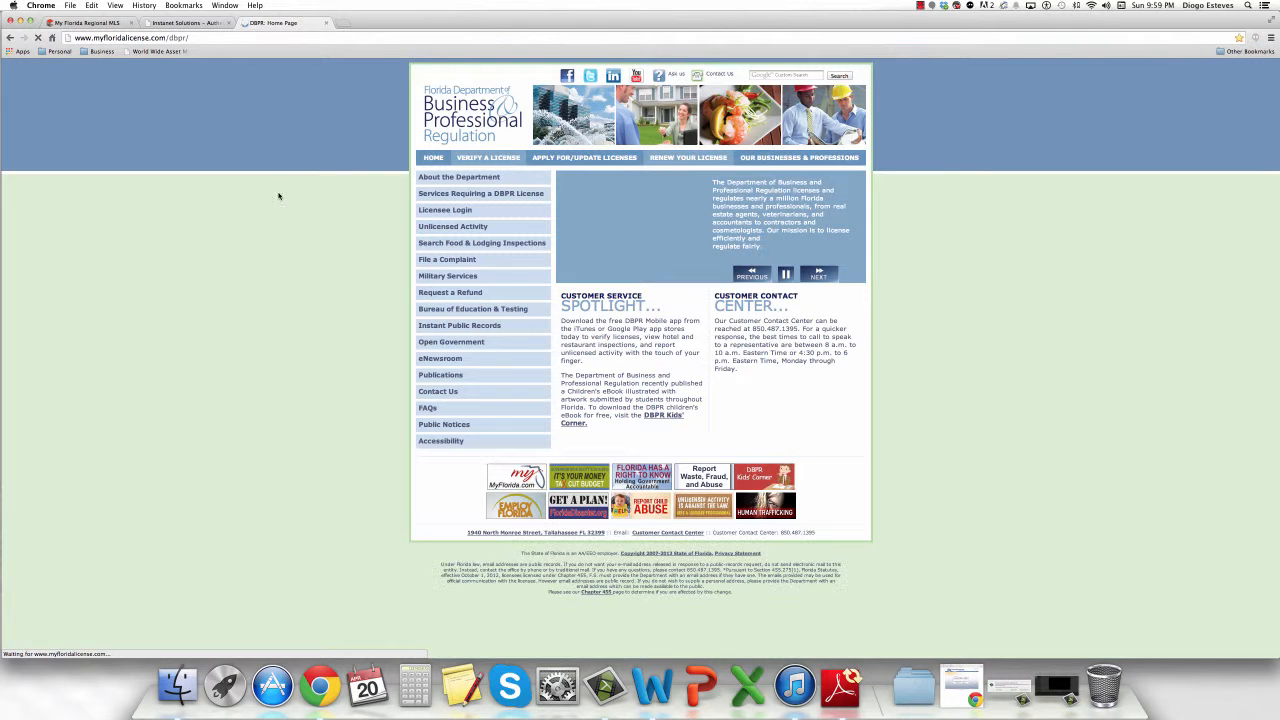
click(487, 160)
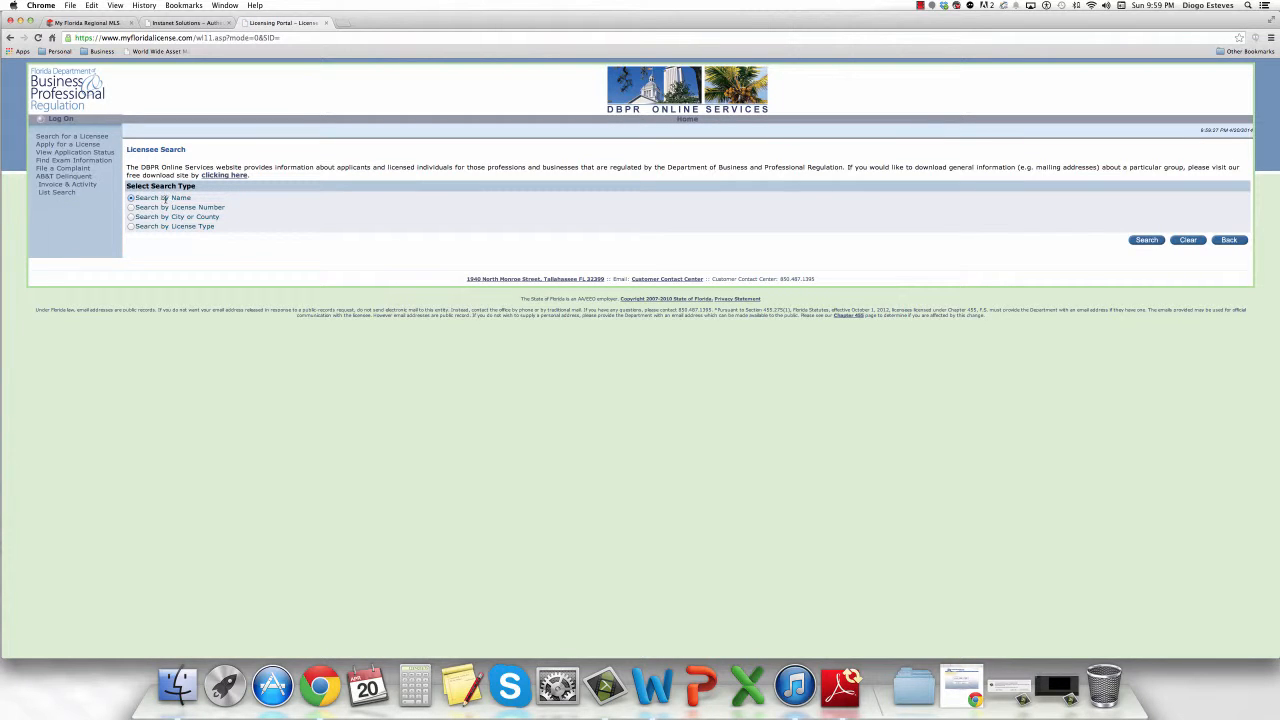
click(1146, 240)
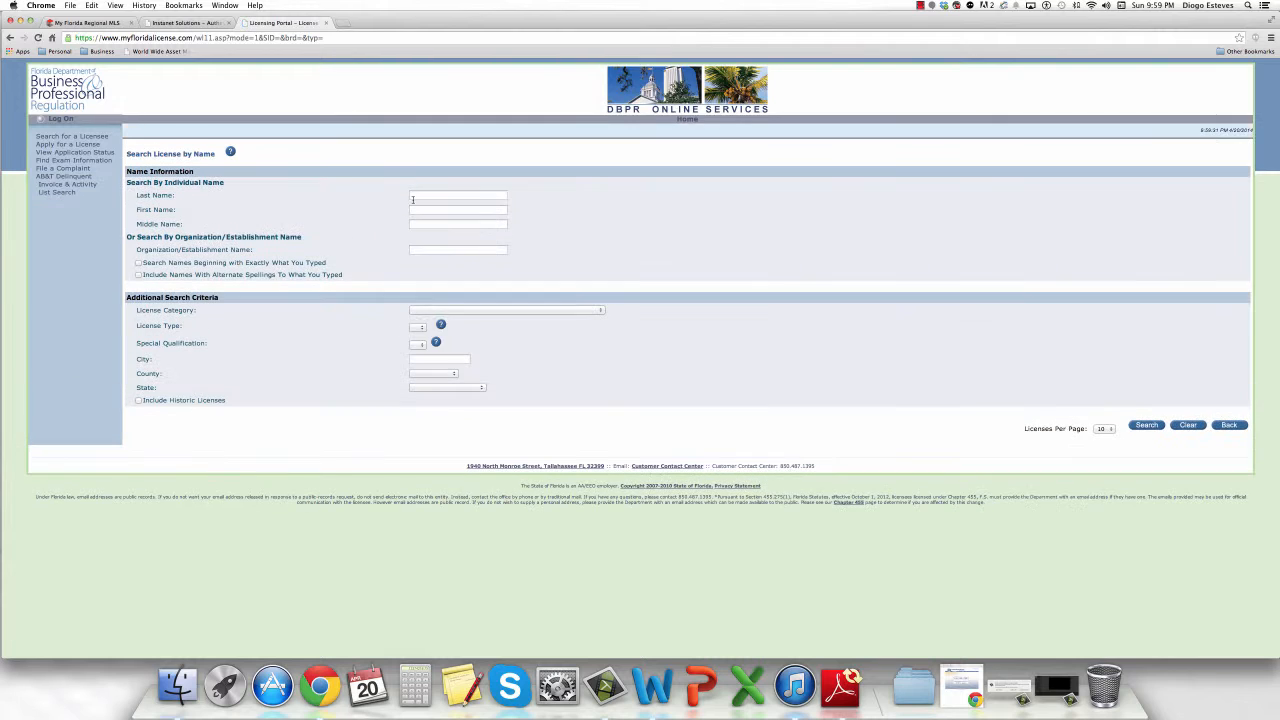
Search by the associate's last and first name, copy the license number, and return to Authentisign.
click(426, 195)
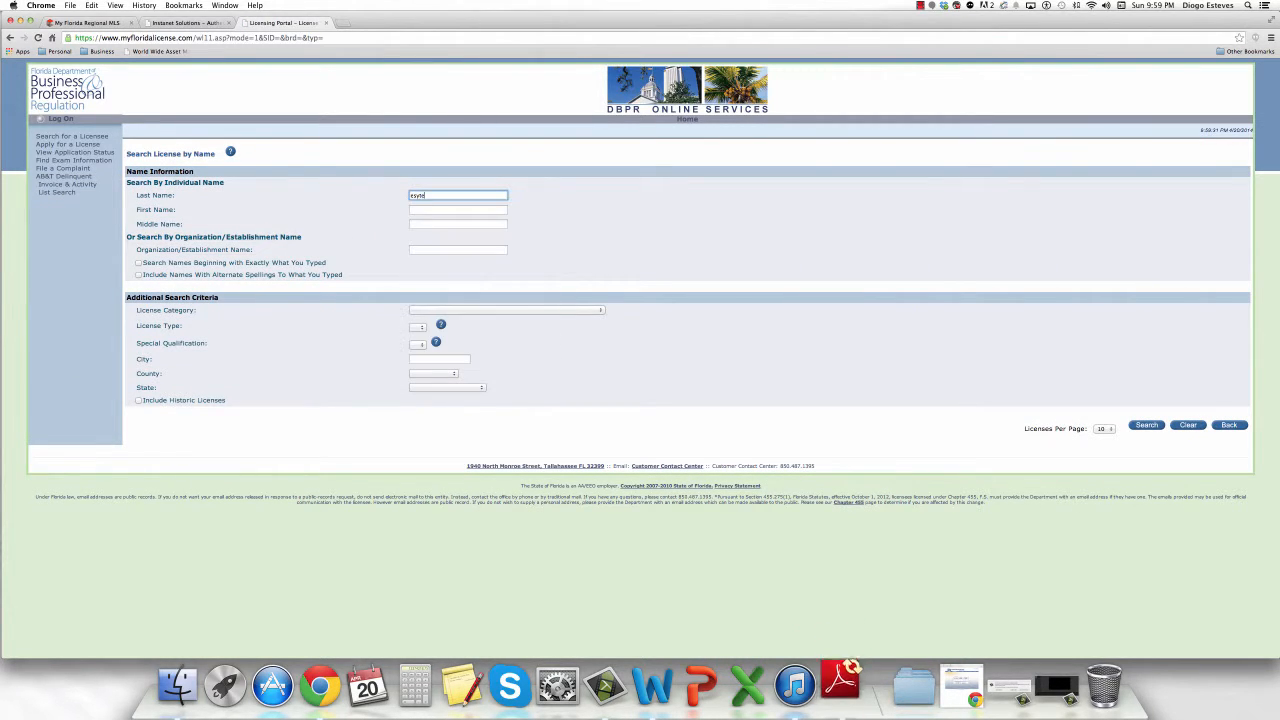
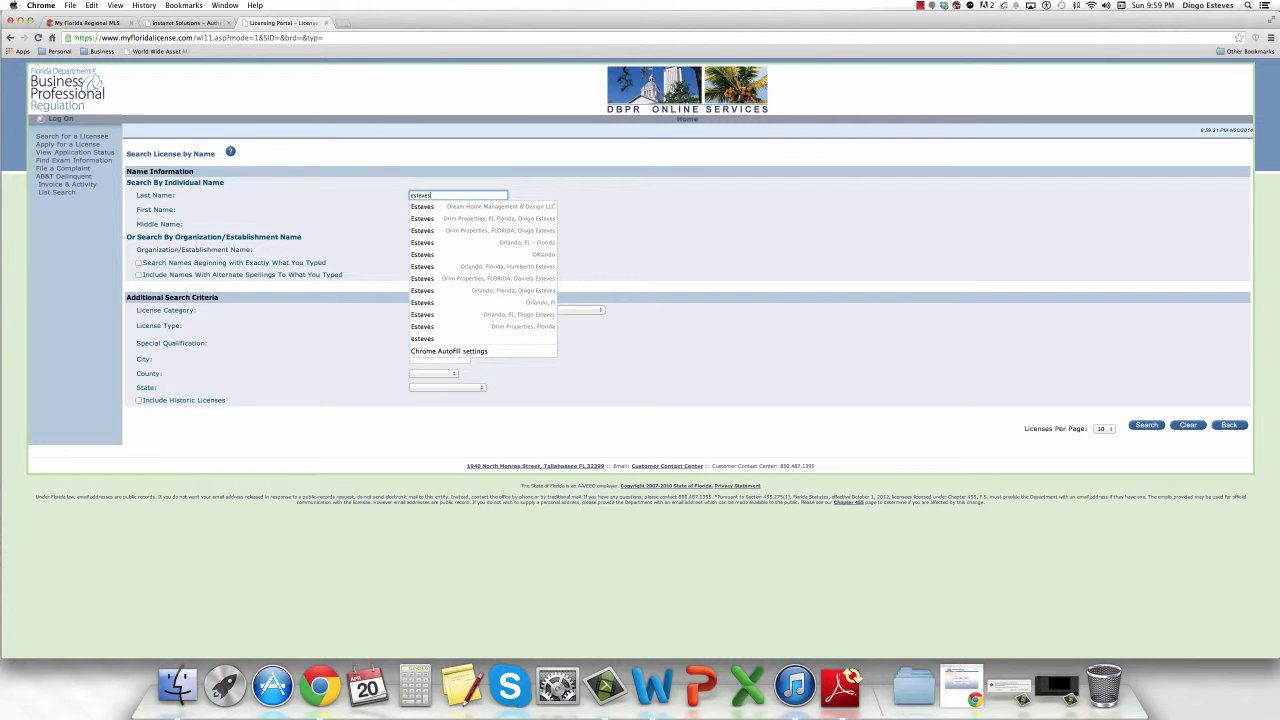
key(Tab)
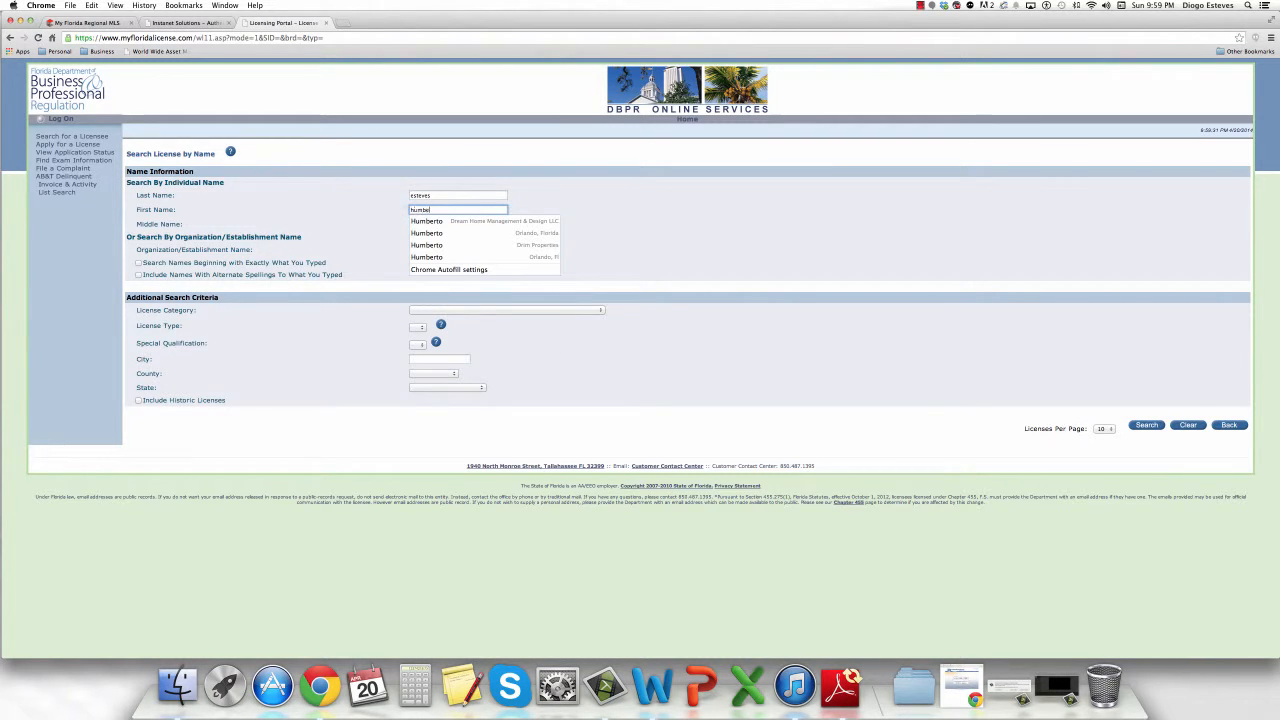
click(746, 225)
click(1146, 430)
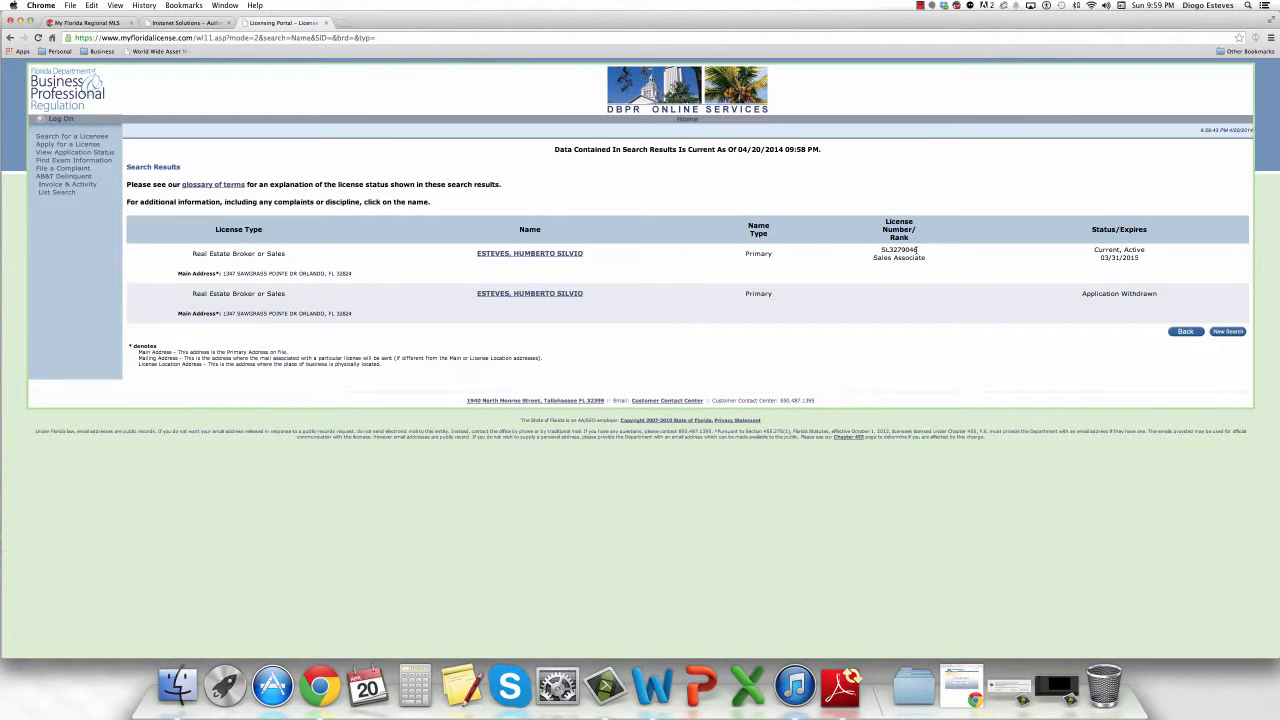
drag(917, 250, 881, 250)
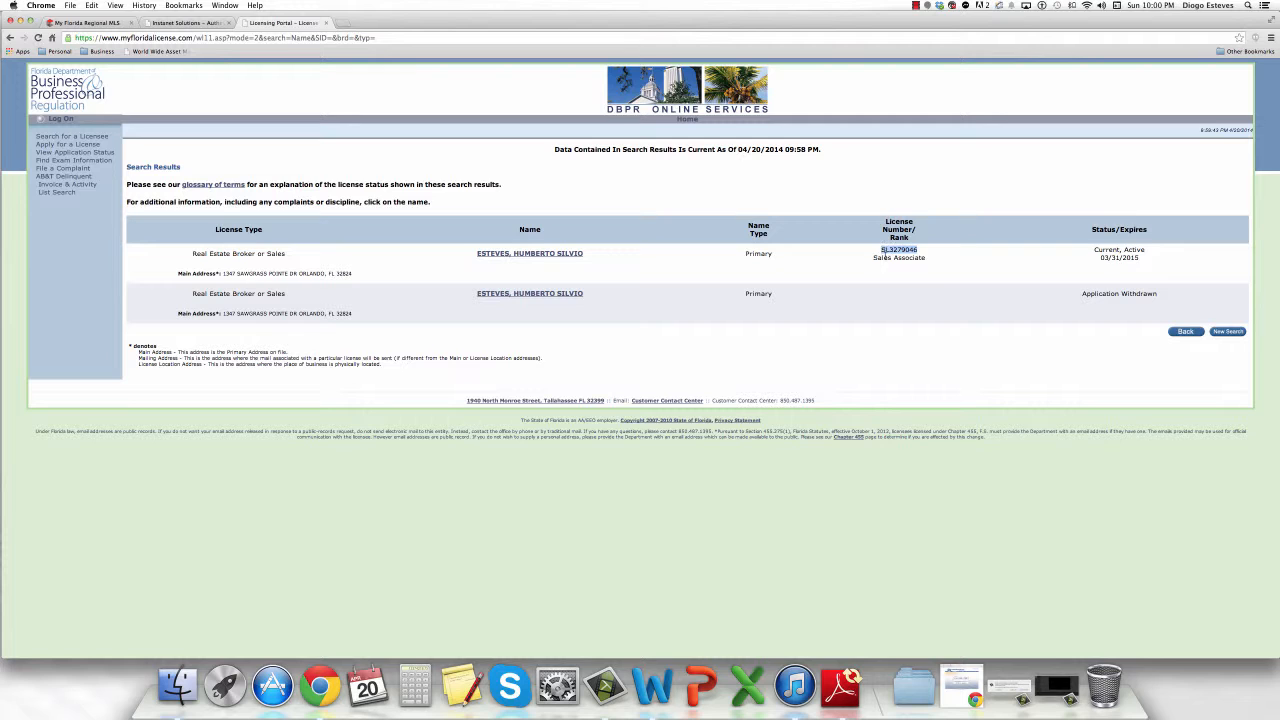
key(super+c)
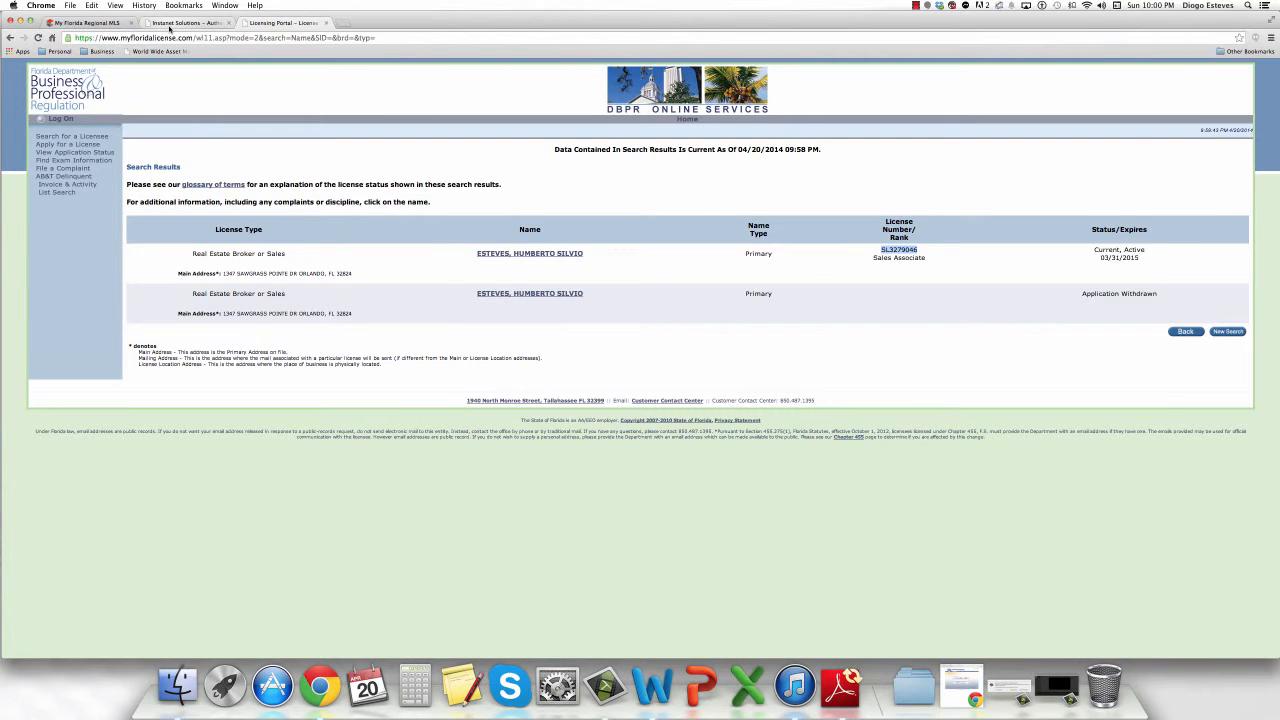
click(170, 24)
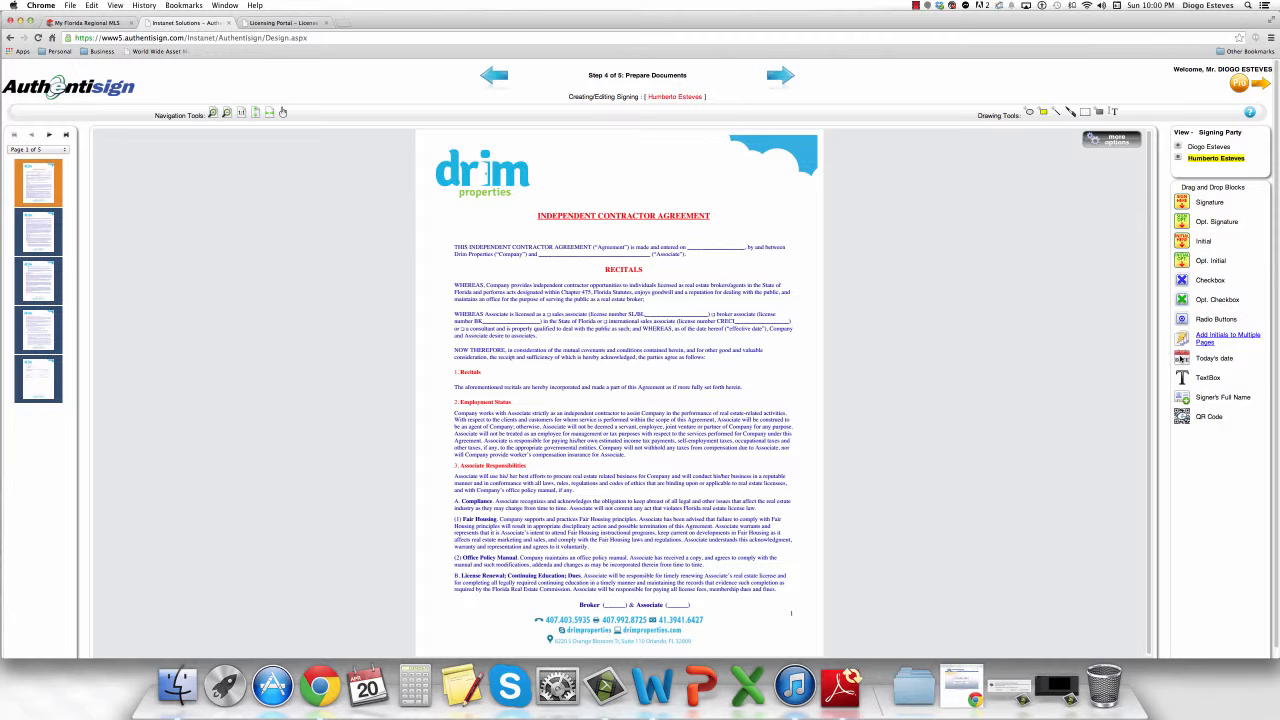
Place Today's date on the date blank and Signer's Full Name on the Associate blank.
drag(1182, 358, 696, 242)
click(717, 243)
click(767, 283)
drag(569, 260, 592, 251)
click(823, 271)
key(ctrl+Tab)
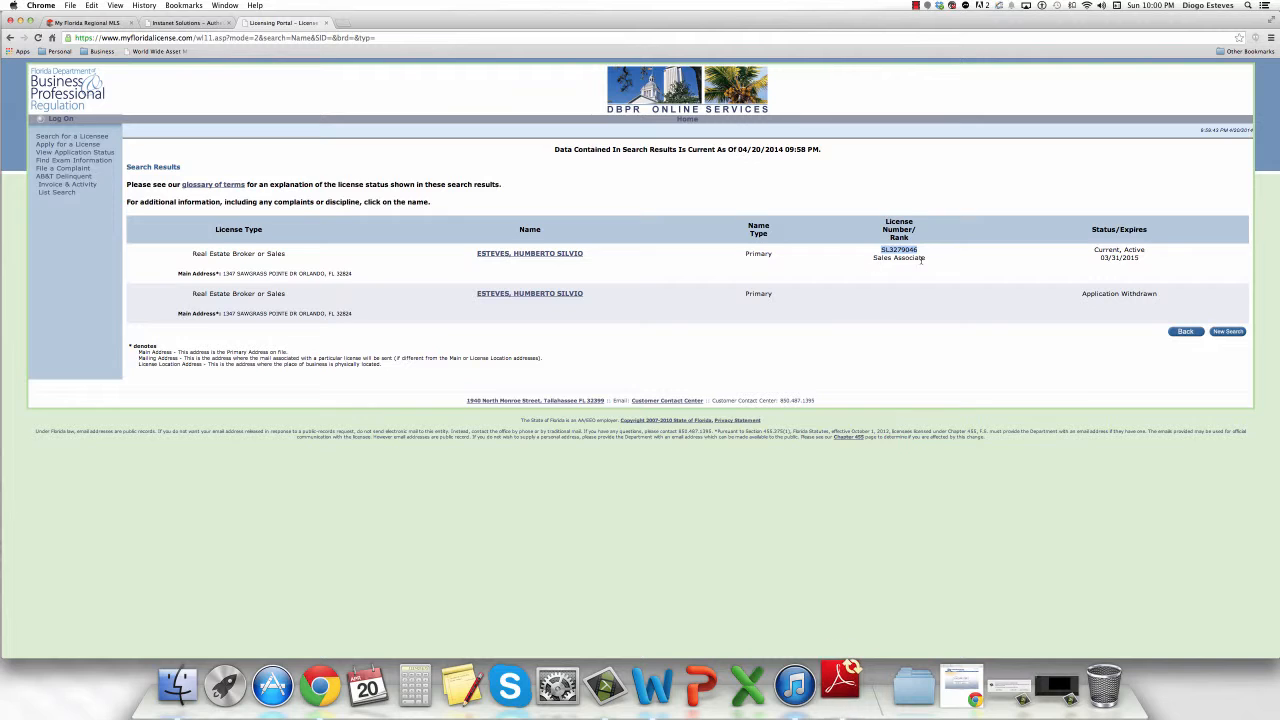
Return from the license search results to the Authentisign agreement tab.
click(203, 23)
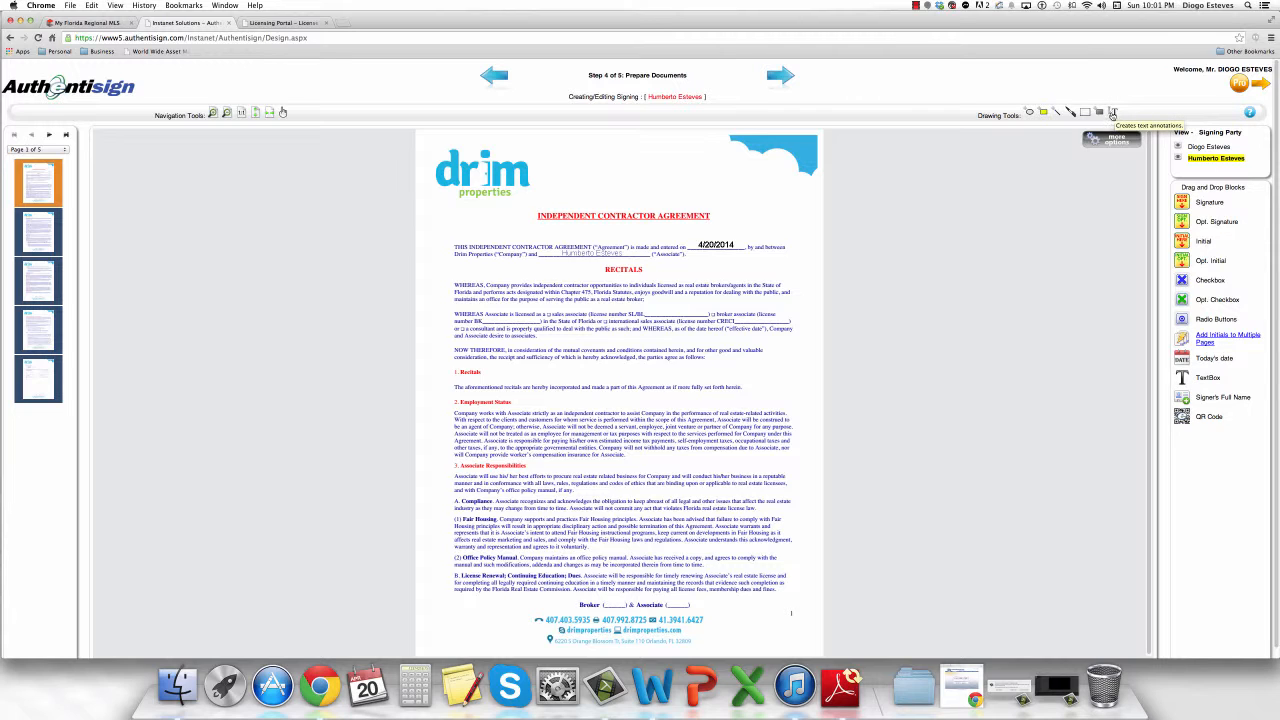
Add a text box on the license number blank containing the pasted license number.
click(1114, 112)
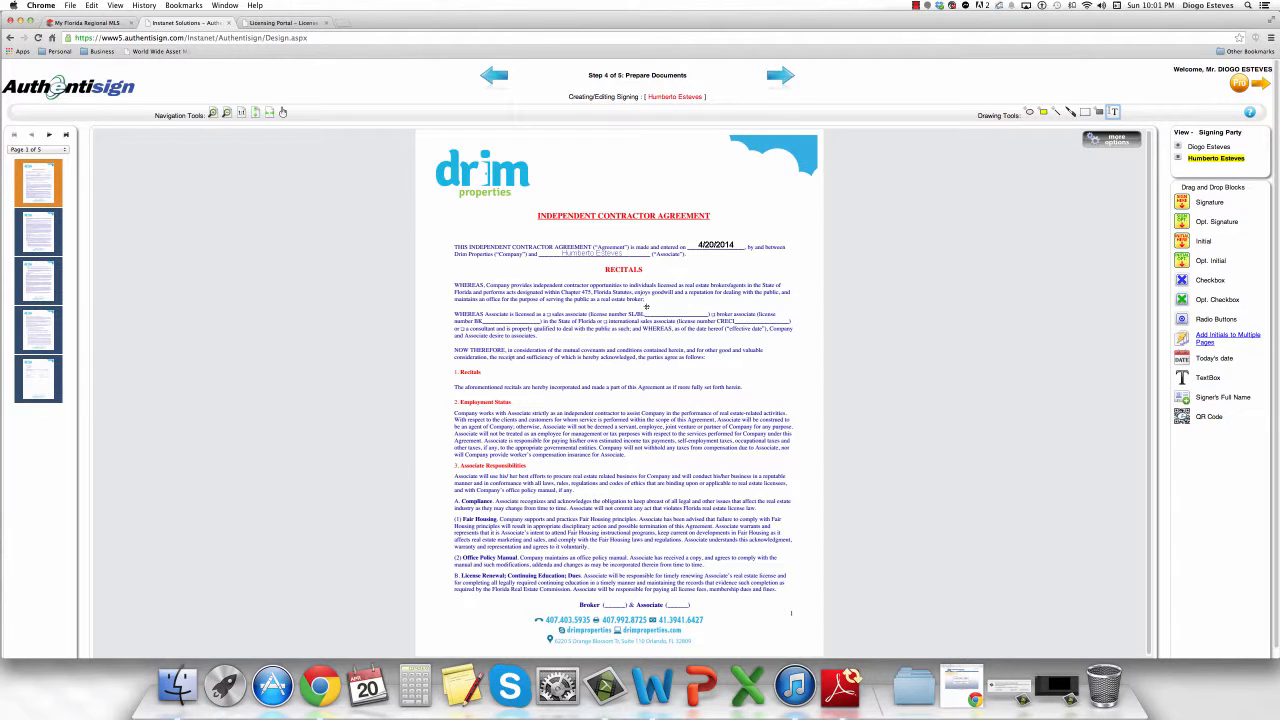
drag(645, 308, 716, 317)
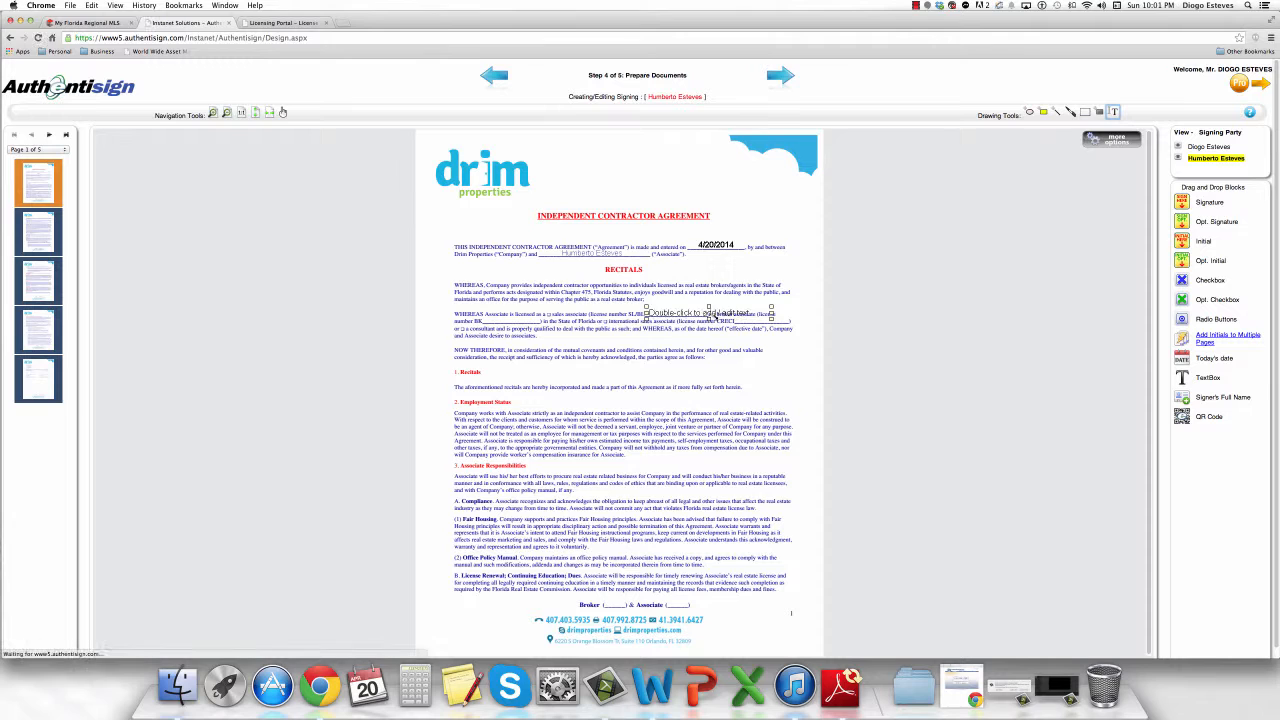
click(688, 312)
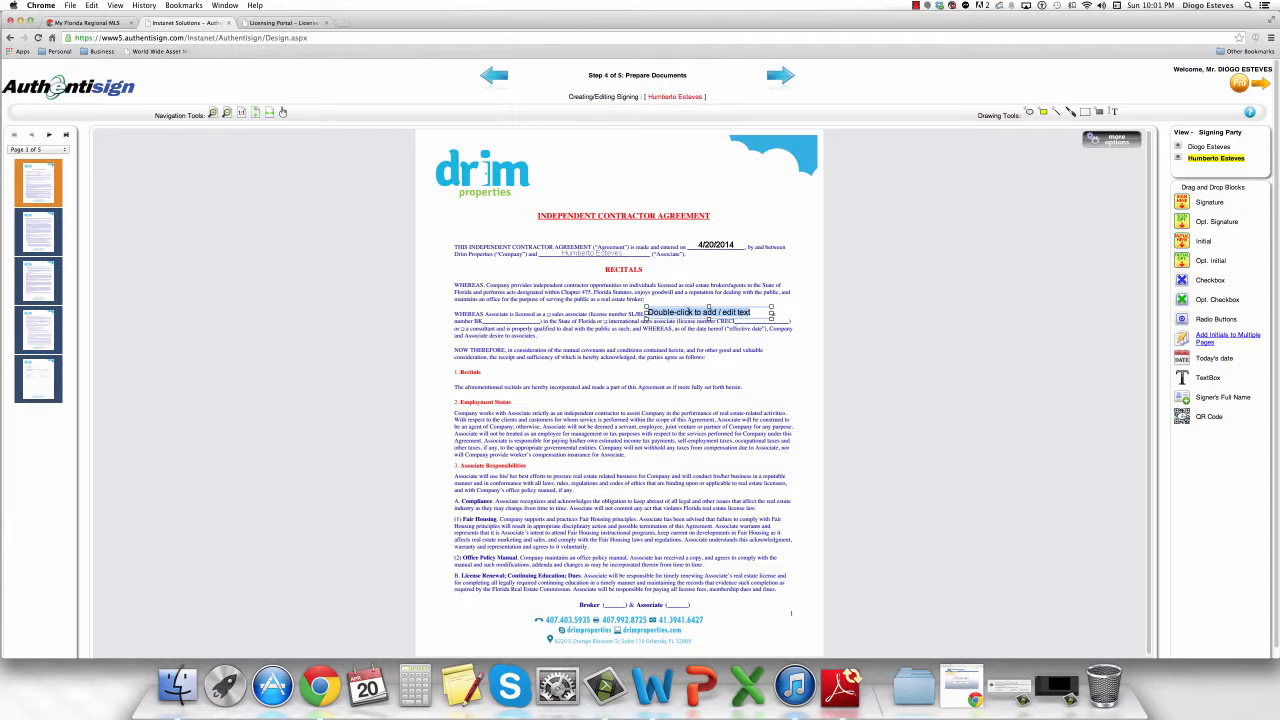
key(super+v)
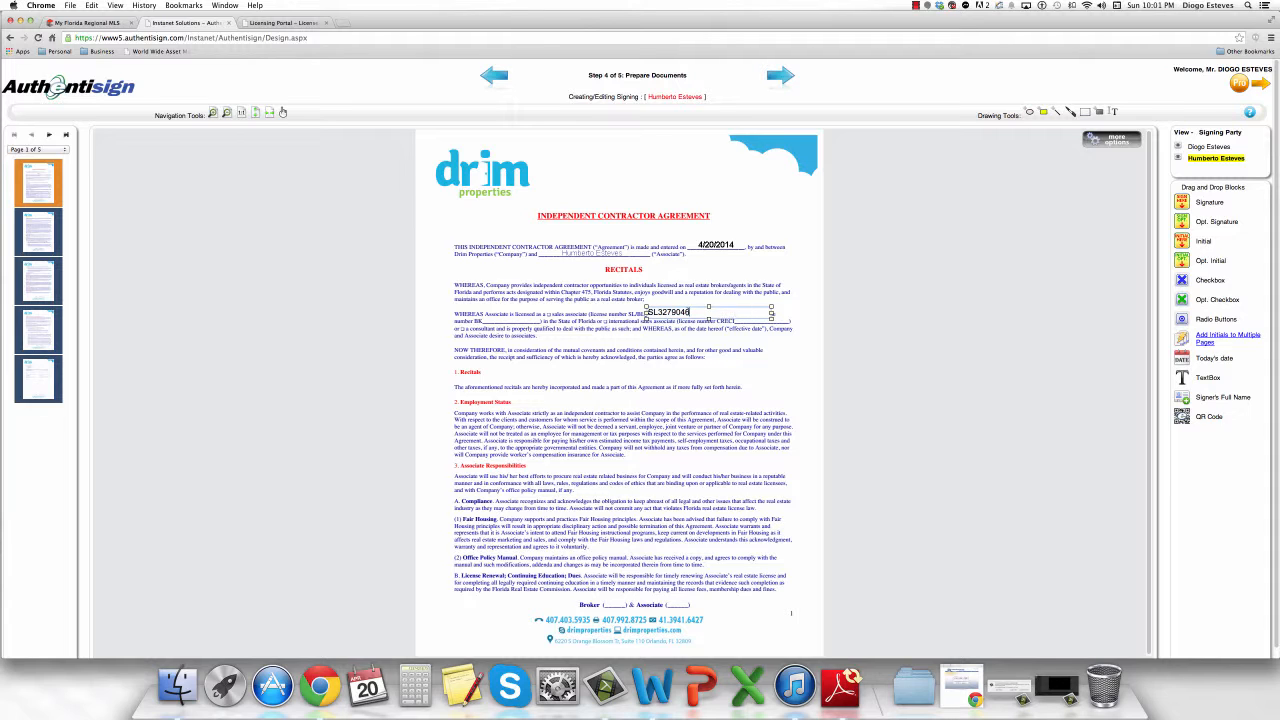
drag(771, 314, 678, 314)
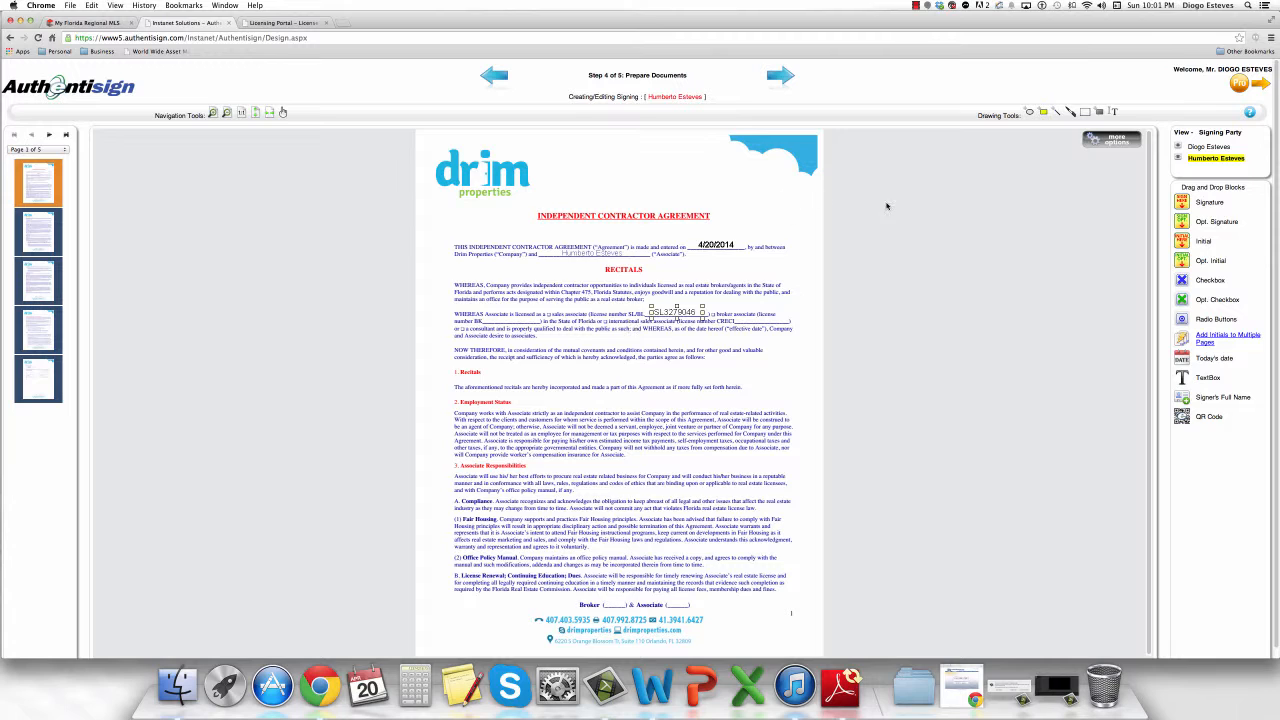
click(703, 354)
Strike lines through the unused BK number and CRECI number blanks.
click(1058, 113)
drag(486, 320, 541, 320)
drag(745, 319, 787, 319)
drag(788, 320, 788, 320)
scroll(676, 335, down, 1)
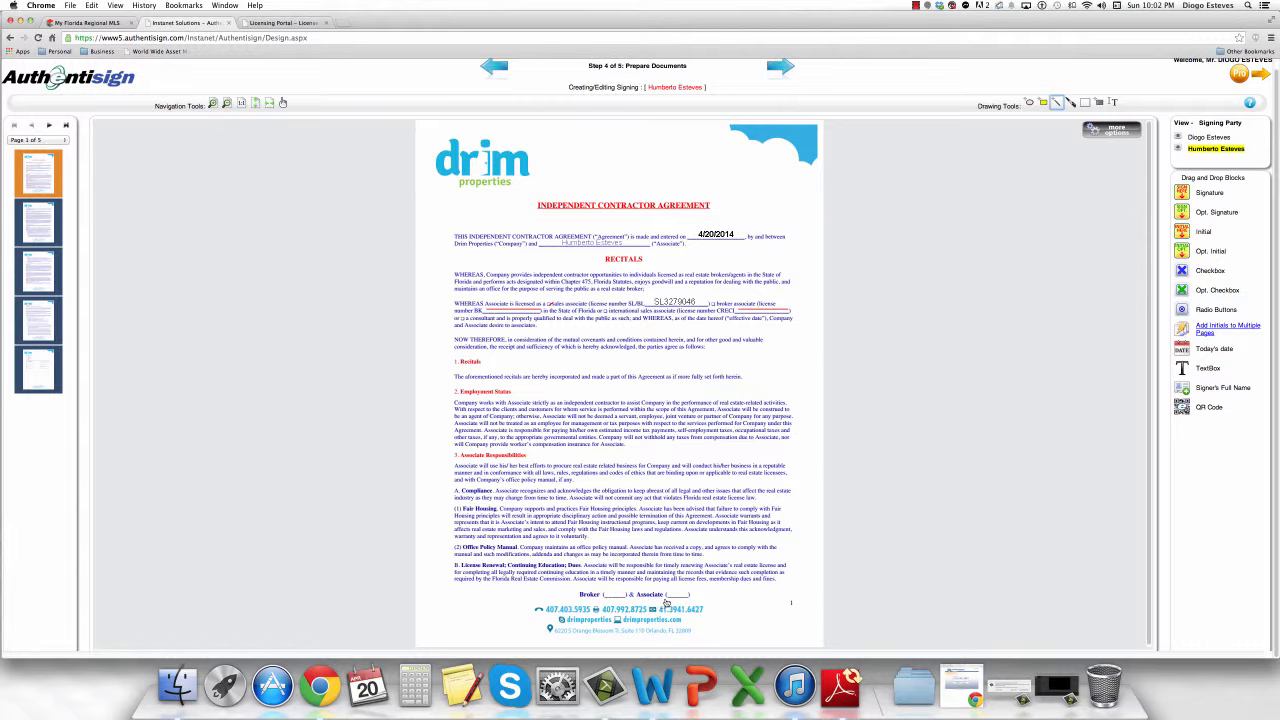
Add associate and broker initial blocks to the footers of pages 1 and 2.
scroll(680, 580, up, 1)
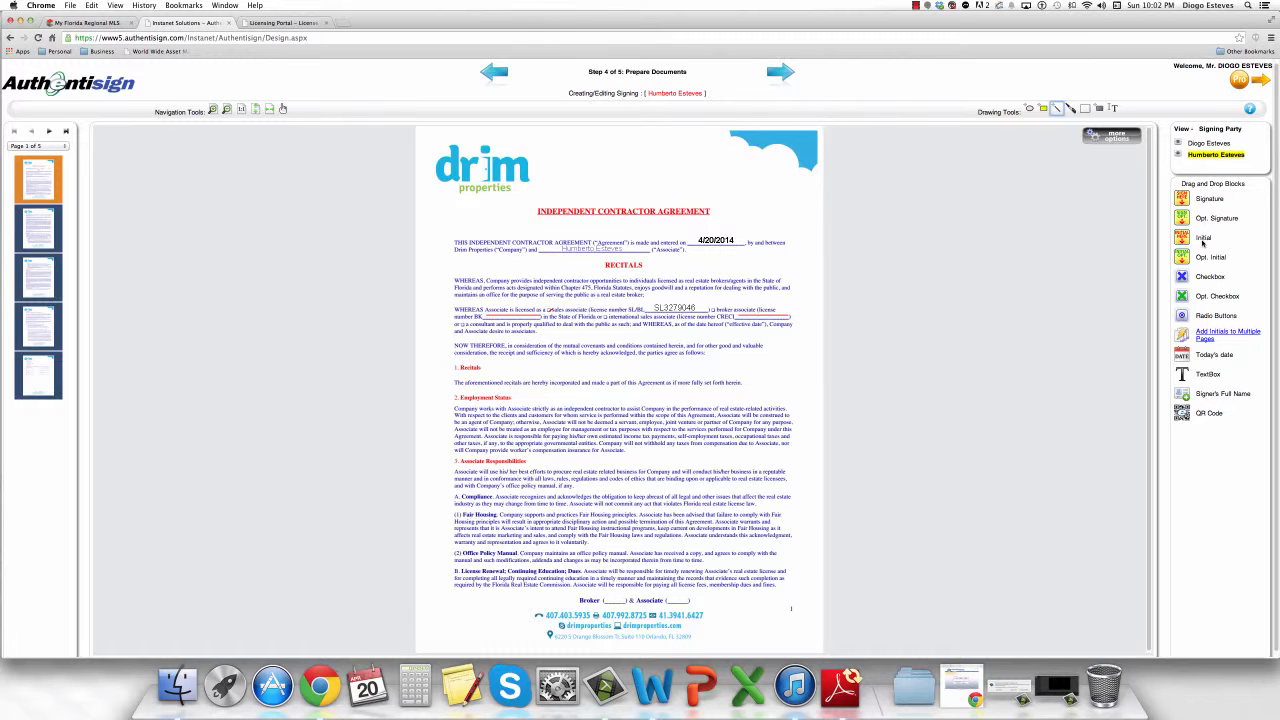
drag(1182, 238, 679, 595)
click(1204, 143)
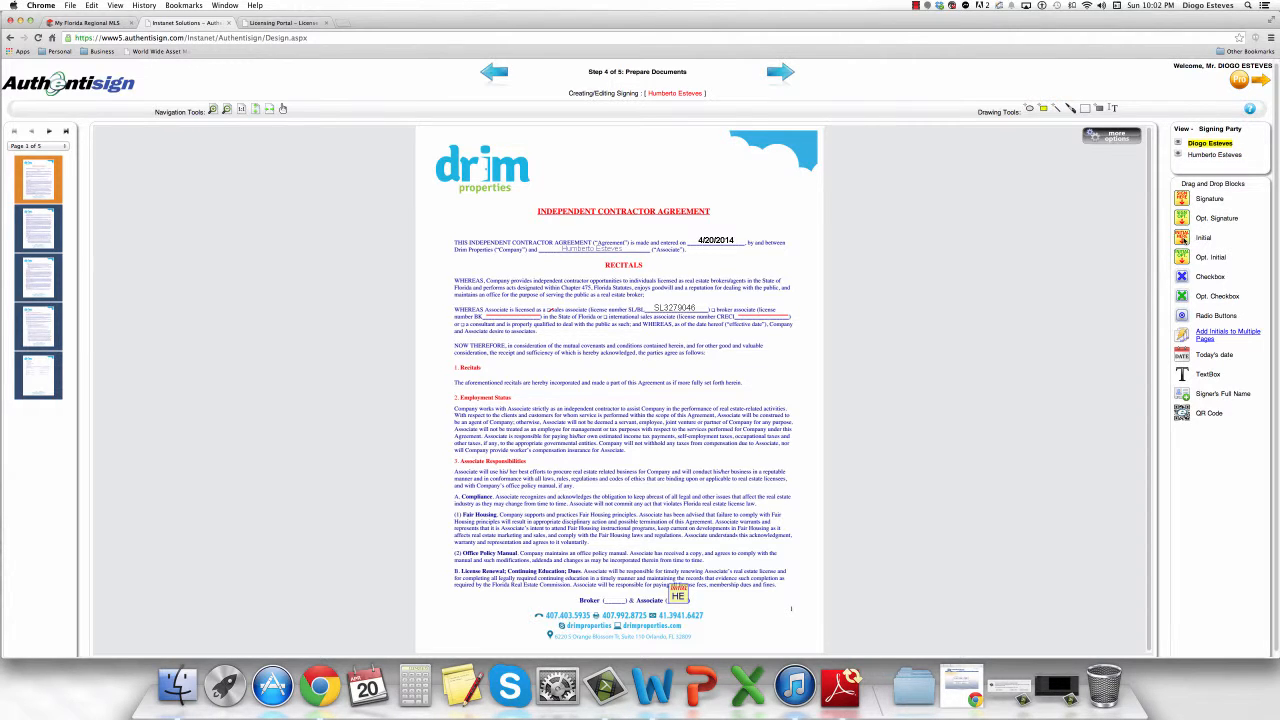
drag(1182, 238, 615, 595)
click(37, 222)
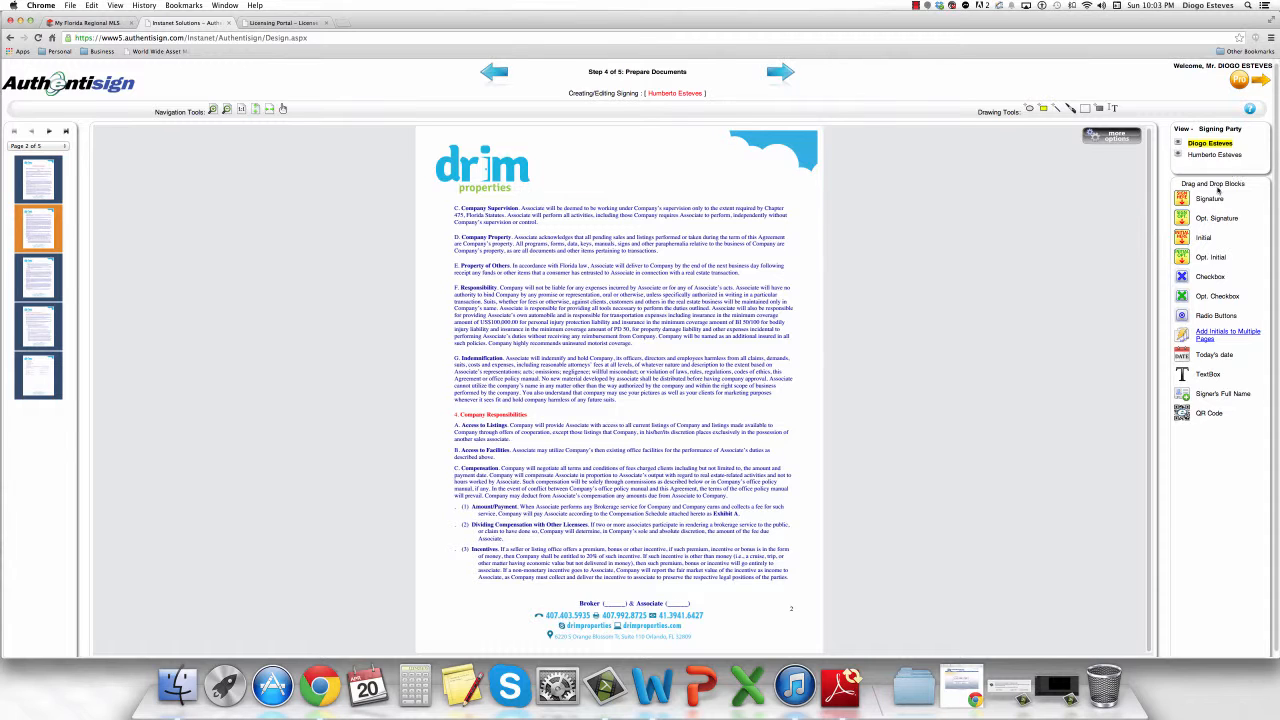
drag(1184, 240, 615, 596)
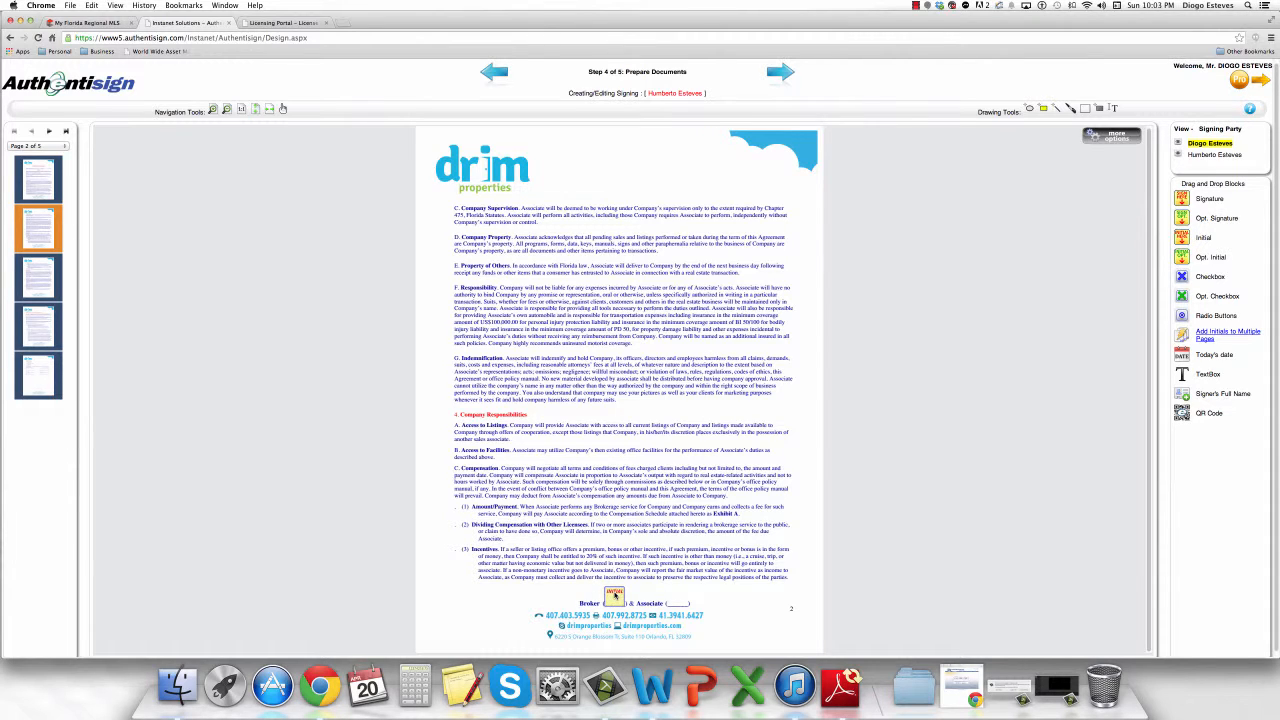
click(1200, 156)
drag(1183, 242, 678, 597)
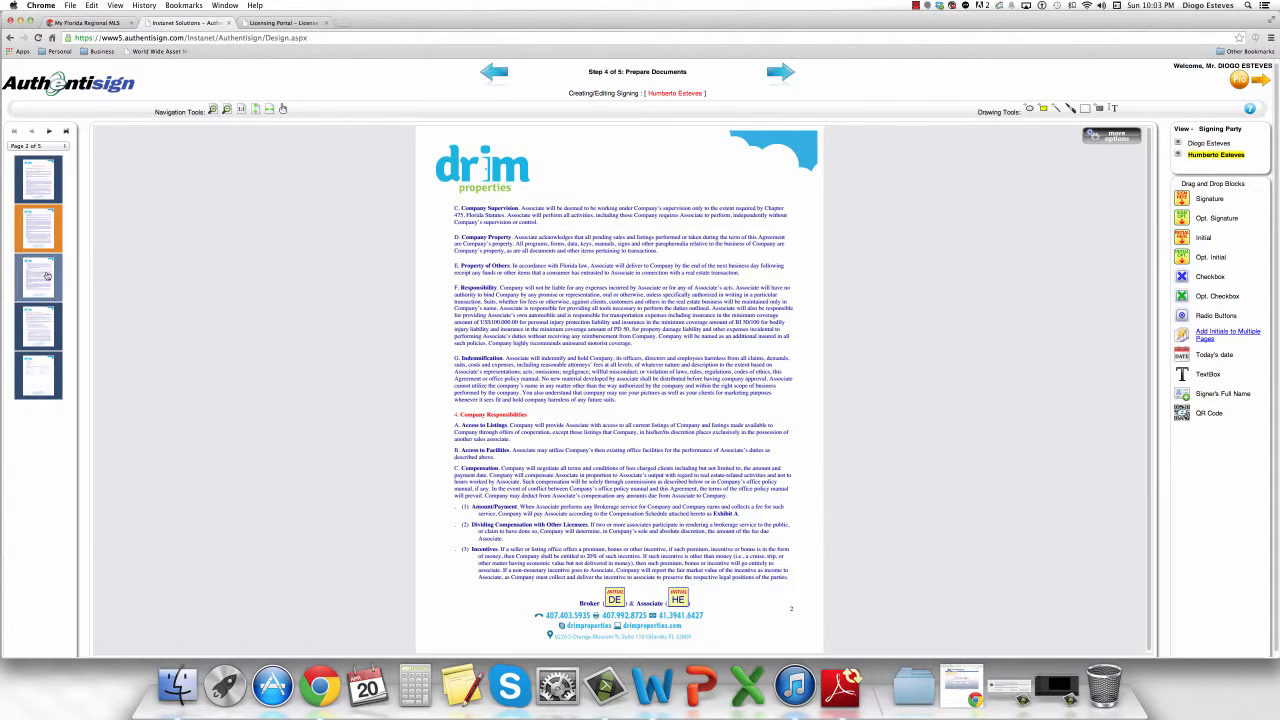
Add associate and broker initial blocks to the footers of pages 3 and 4.
click(42, 275)
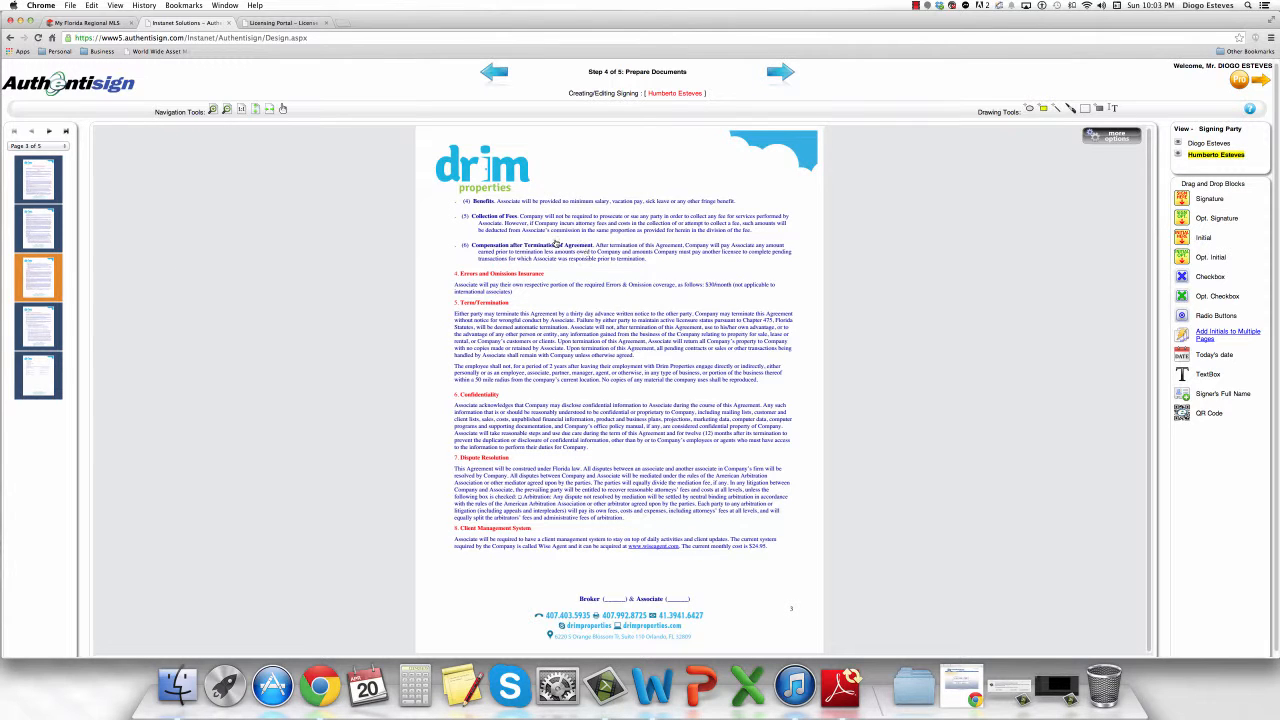
drag(1190, 233, 675, 590)
click(1214, 143)
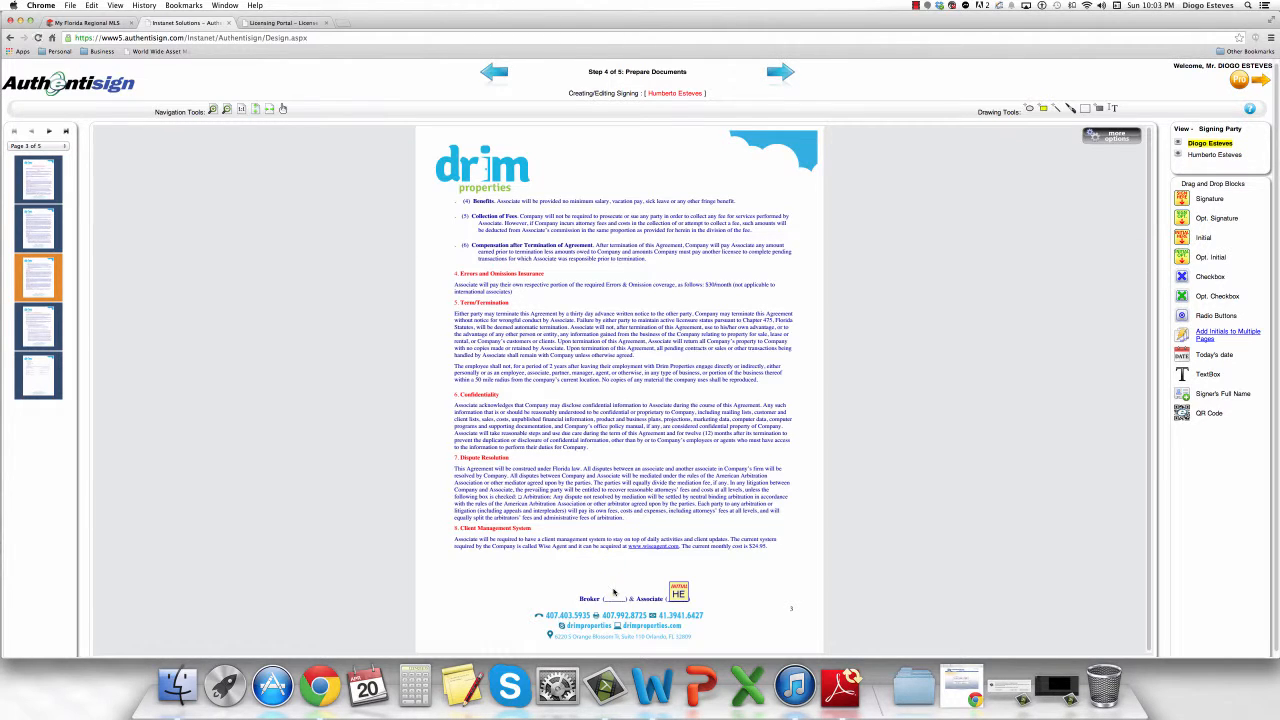
click(614, 593)
click(38, 326)
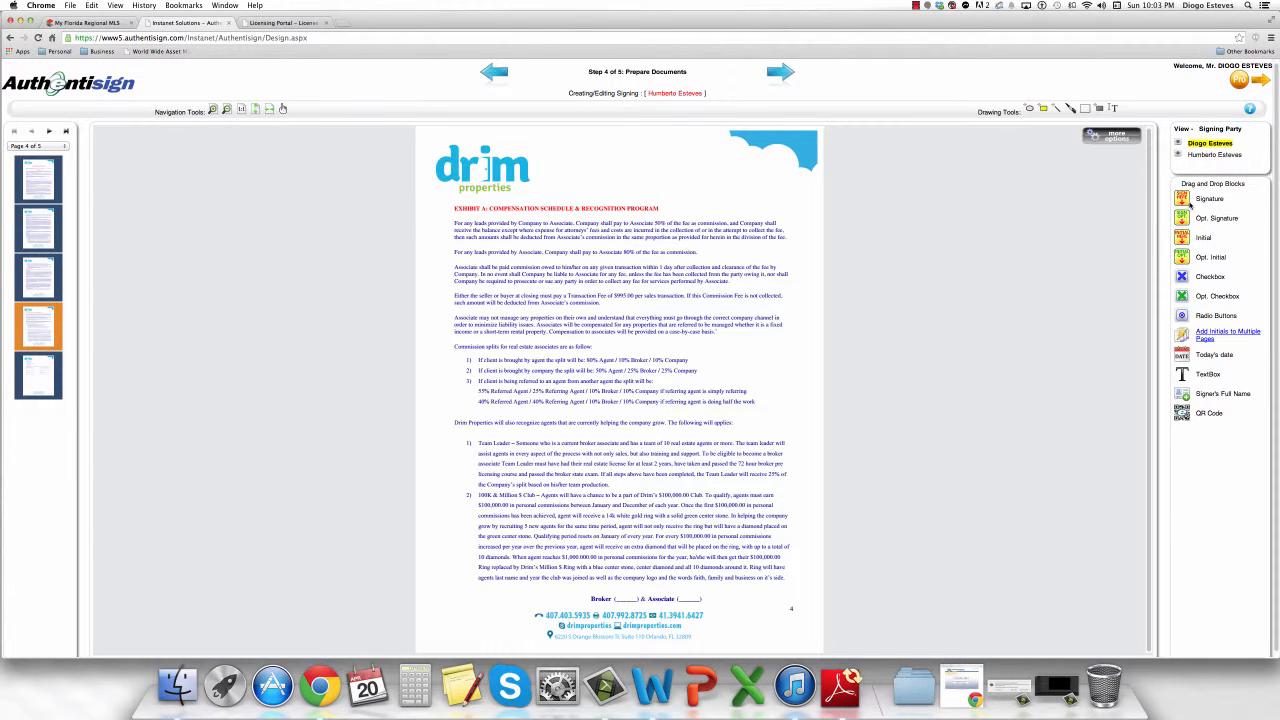
drag(1181, 236, 626, 587)
click(1210, 155)
drag(1181, 238, 687, 592)
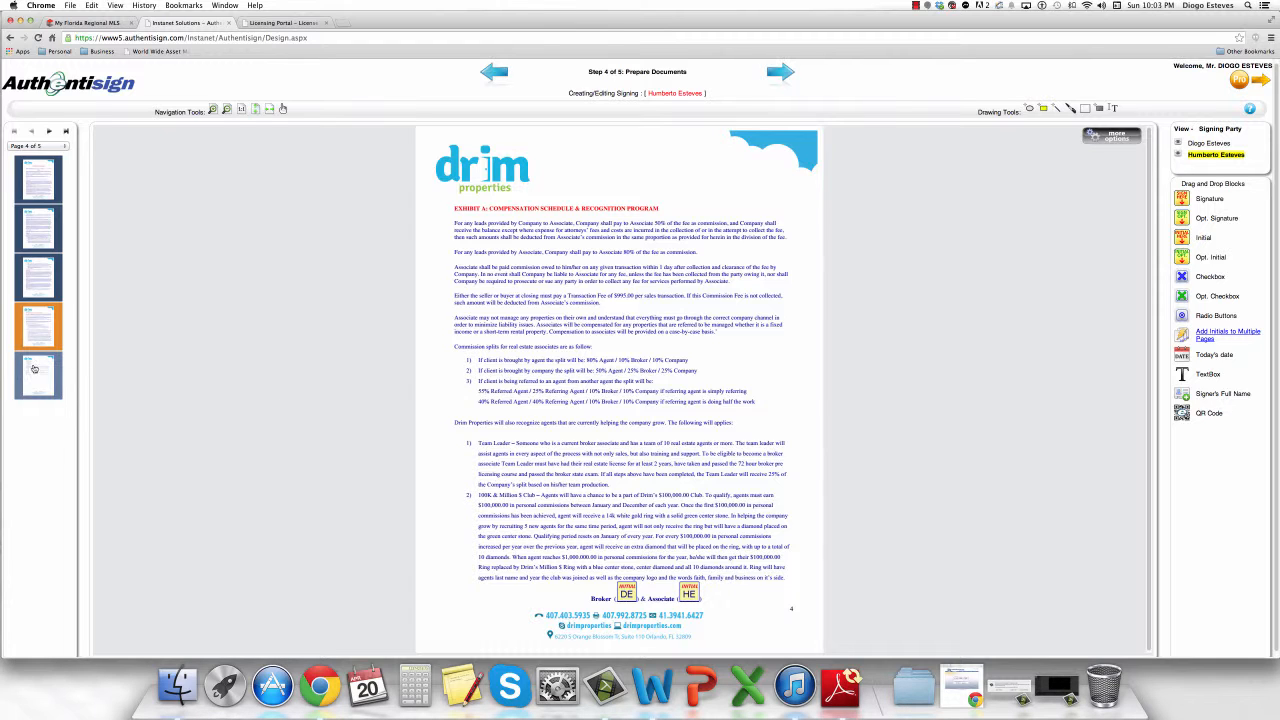
click(37, 369)
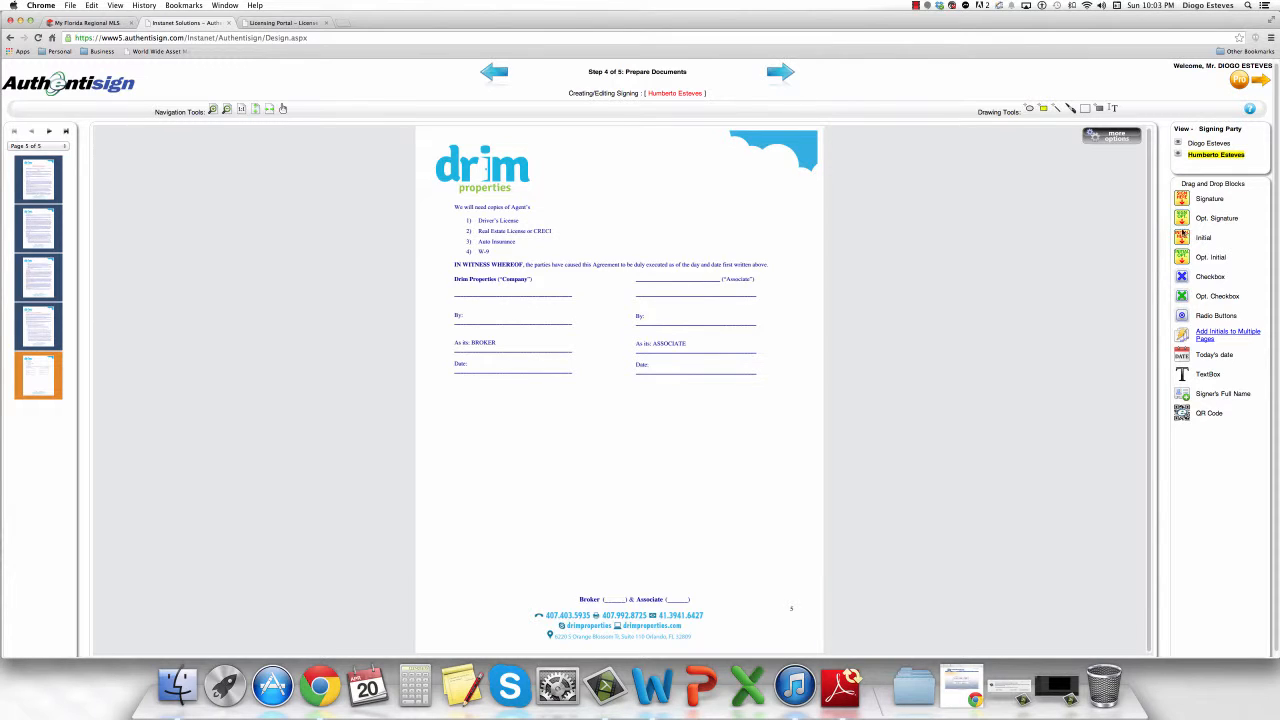
Add the associate's initial, full name, signature and date fields on page 5.
drag(1182, 238, 678, 596)
drag(663, 276, 670, 276)
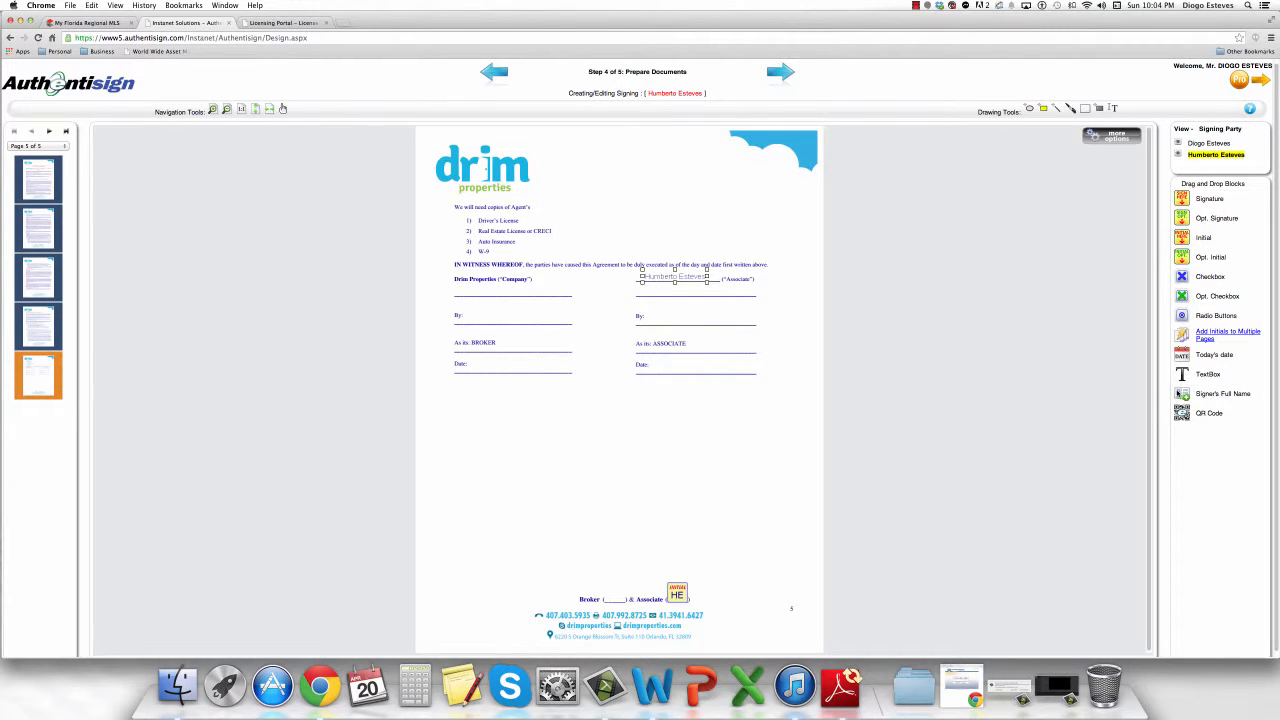
drag(627, 321, 670, 318)
mouse_move(1185, 199)
mouse_down()
mouse_move(1170, 243)
mouse_move(651, 243)
mouse_up()
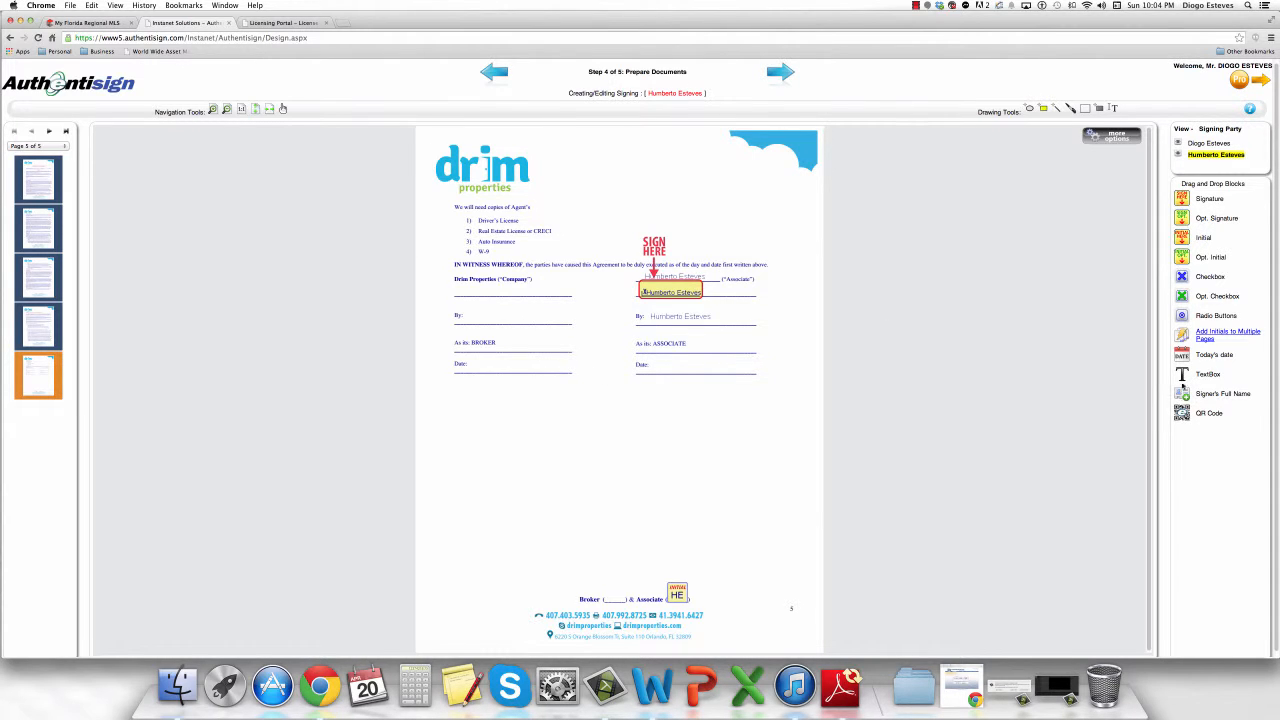
drag(1182, 354, 657, 363)
click(686, 364)
Add the broker's Company signature, By-line full name, 4/20/2014 date and footer initial.
click(1207, 144)
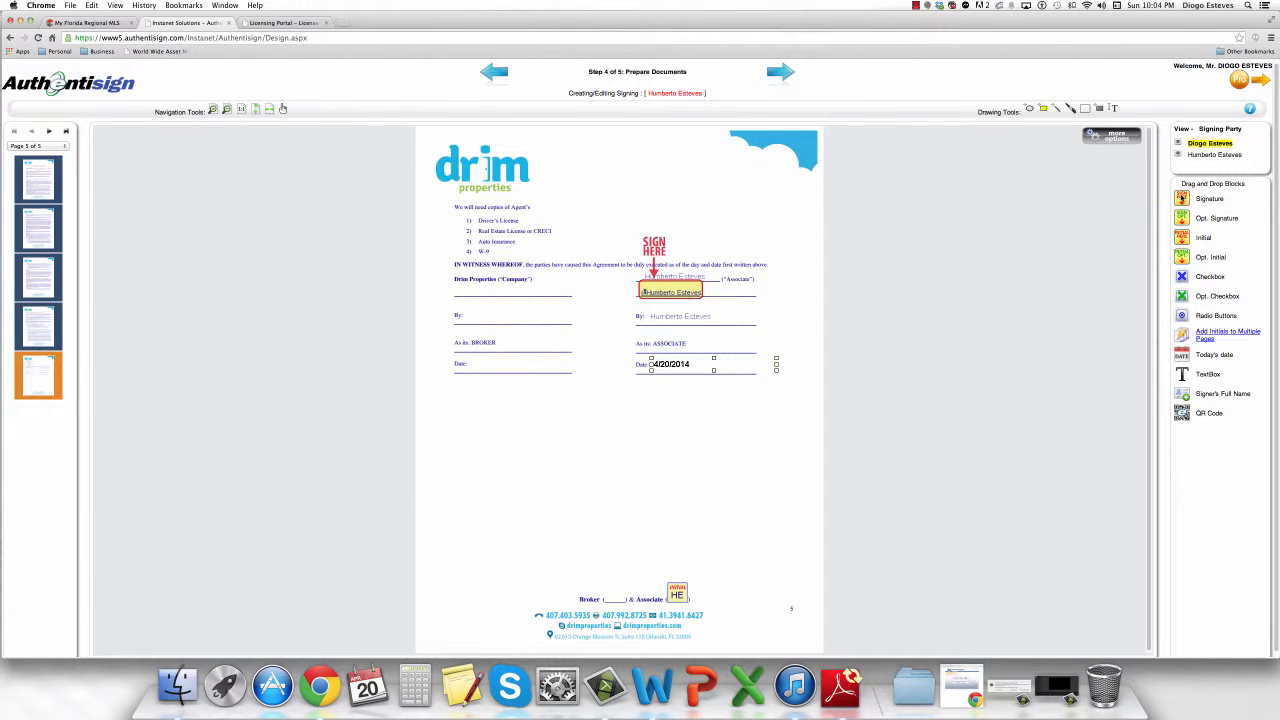
mouse_move(1200, 198)
mouse_down()
mouse_move(1190, 215)
mouse_move(485, 290)
mouse_up()
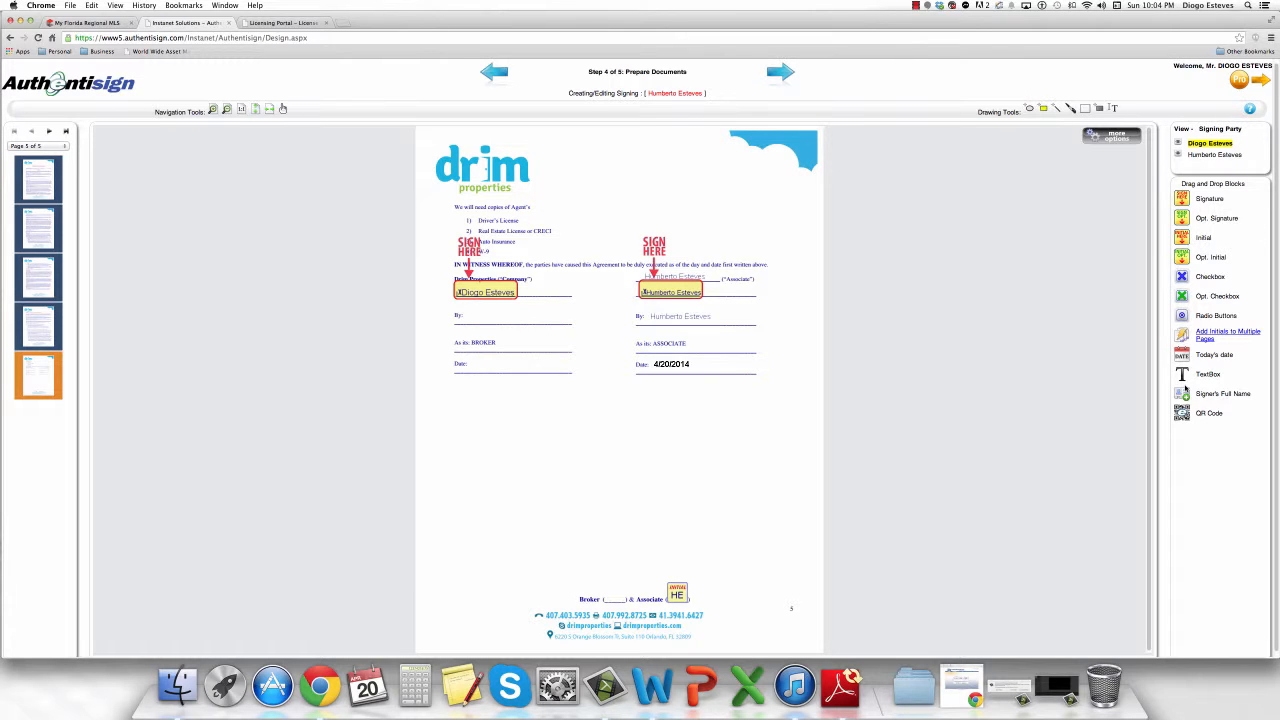
click(466, 325)
drag(1178, 362, 513, 363)
drag(1181, 235, 614, 594)
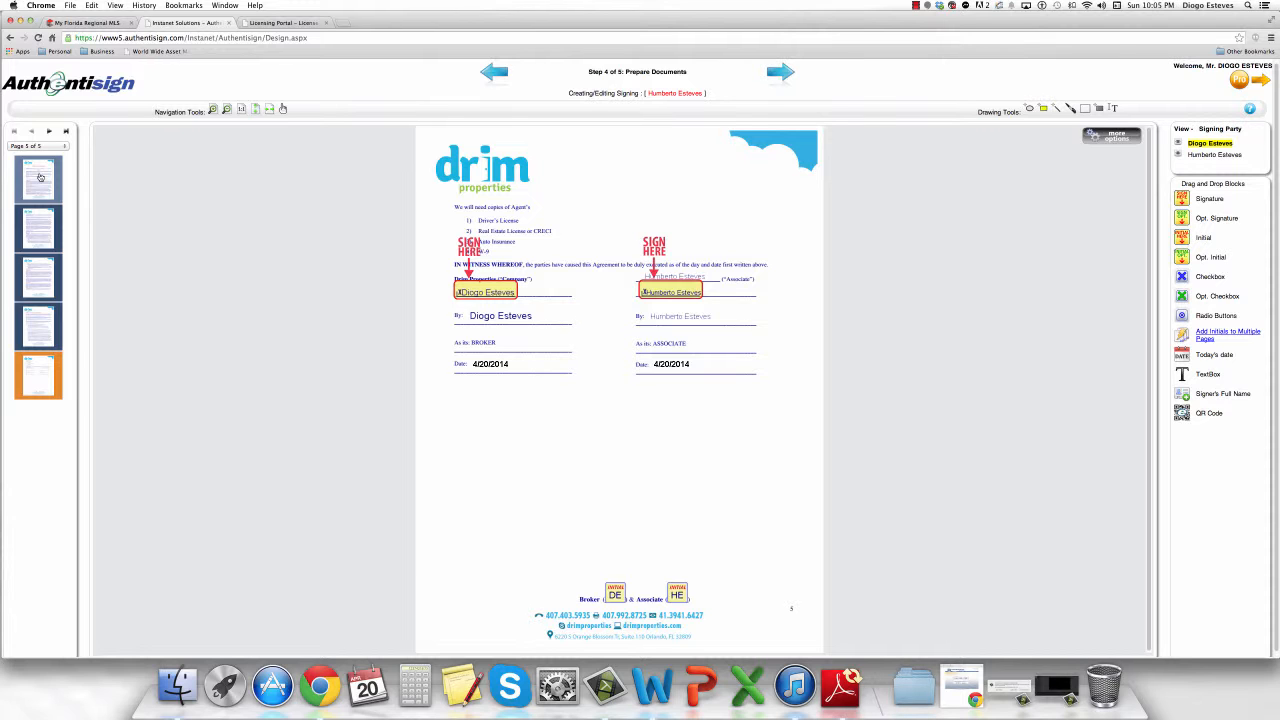
click(40, 177)
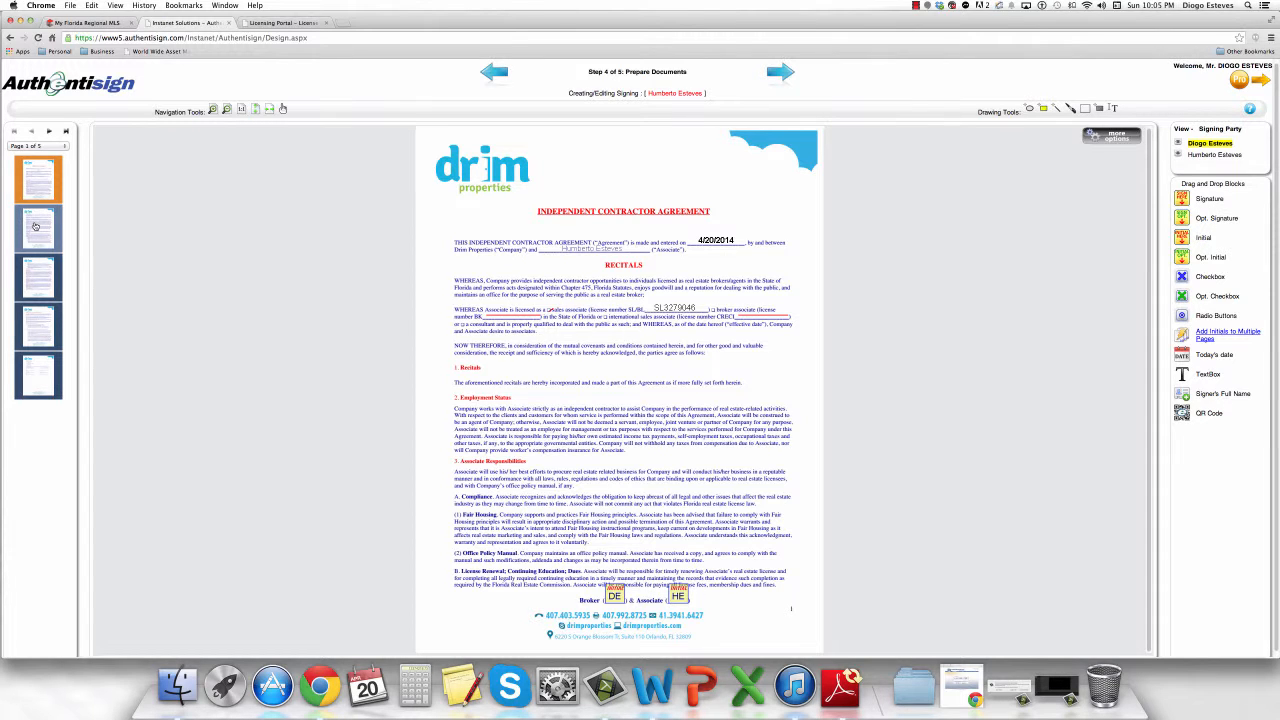
click(36, 226)
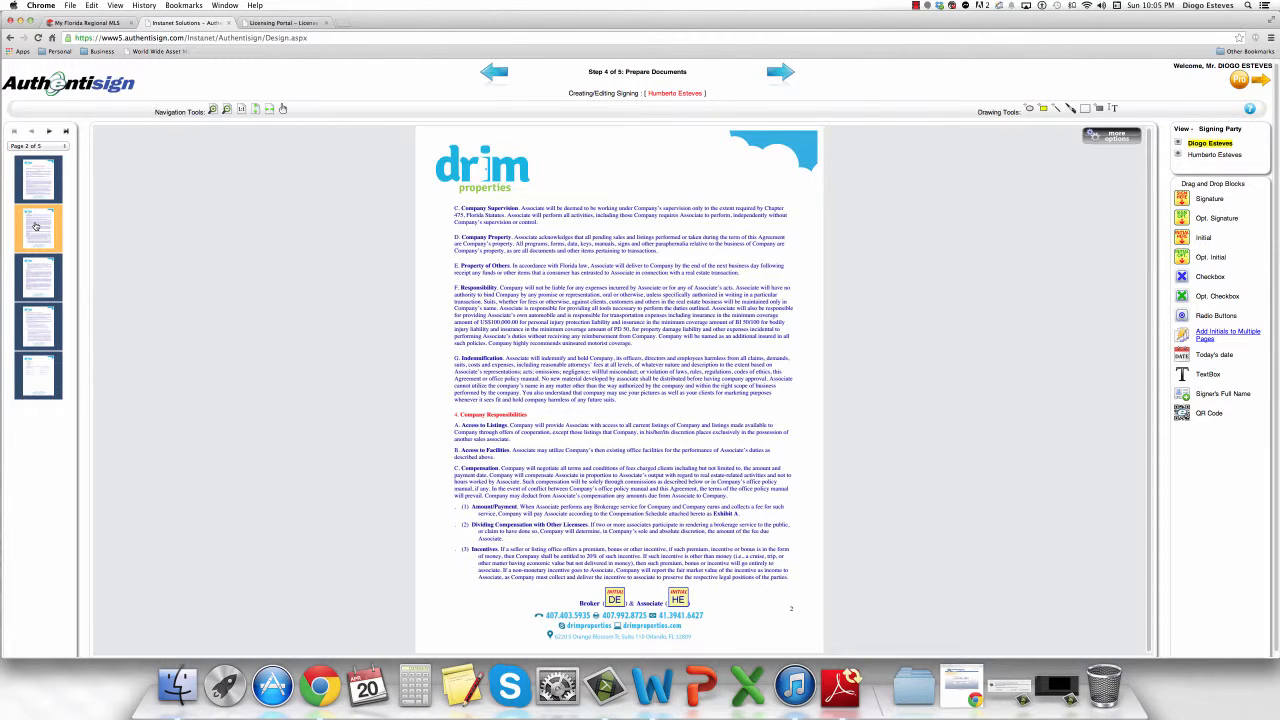
click(46, 280)
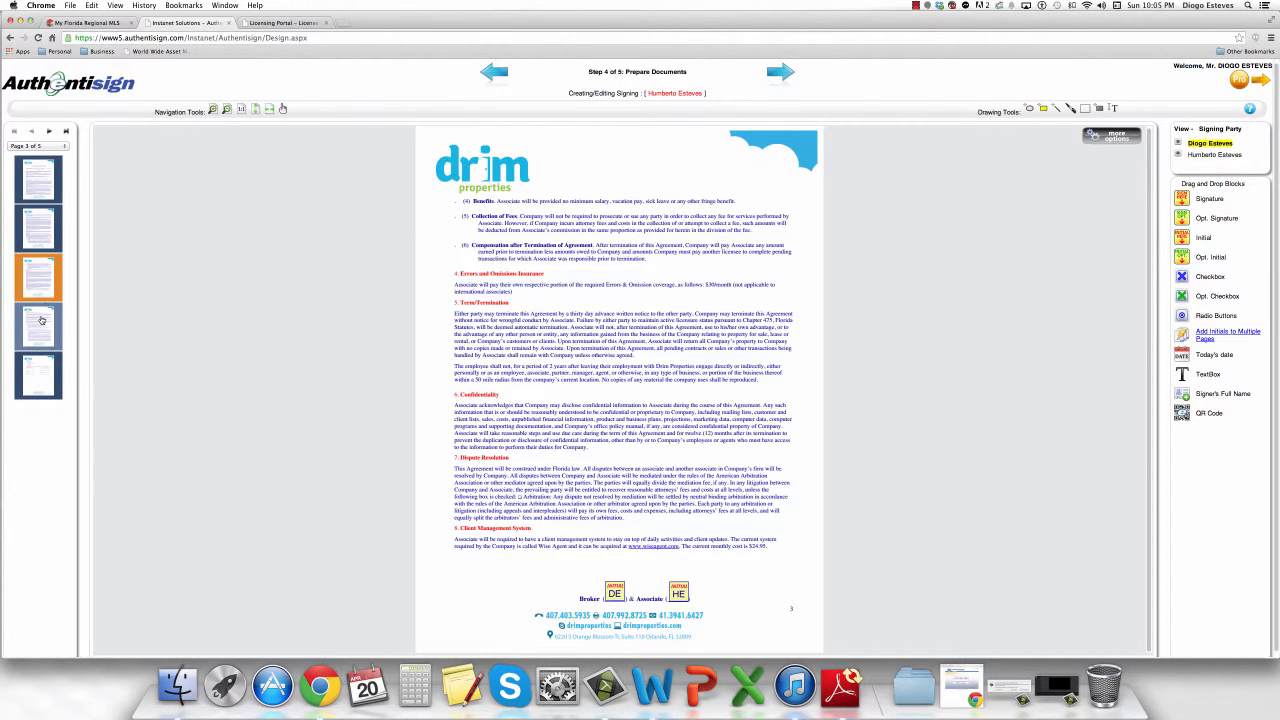
click(41, 320)
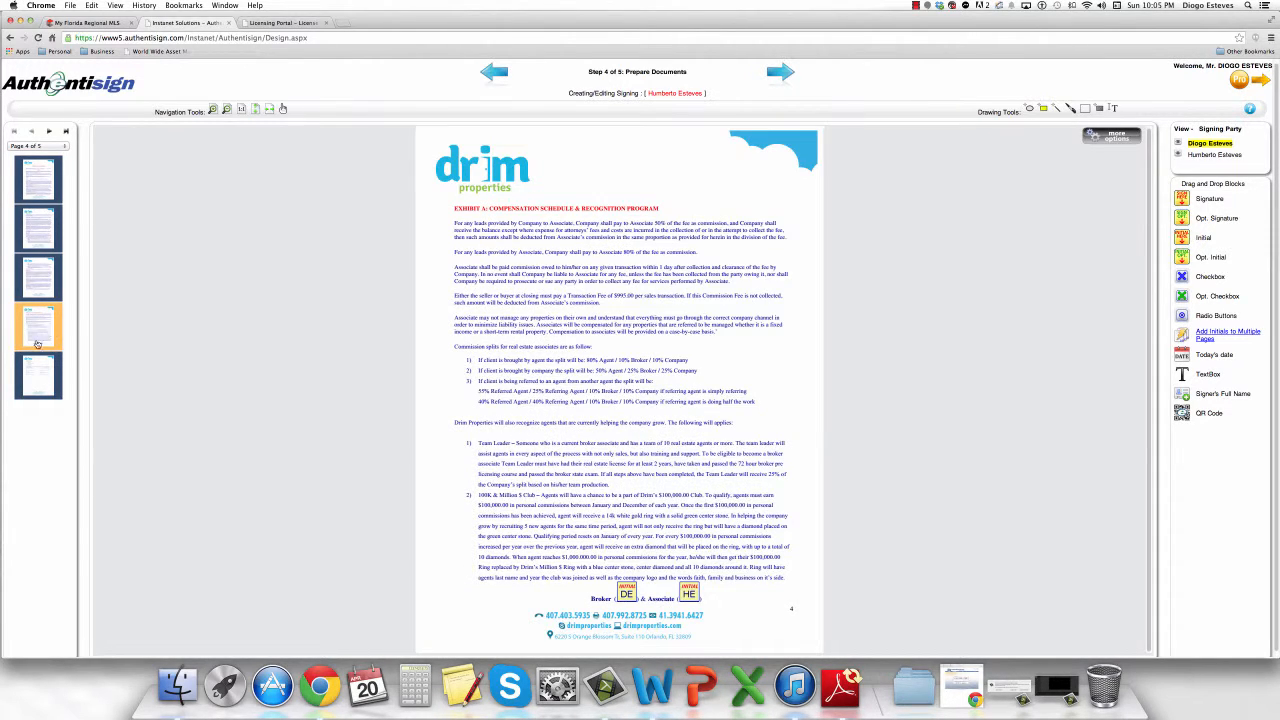
click(35, 368)
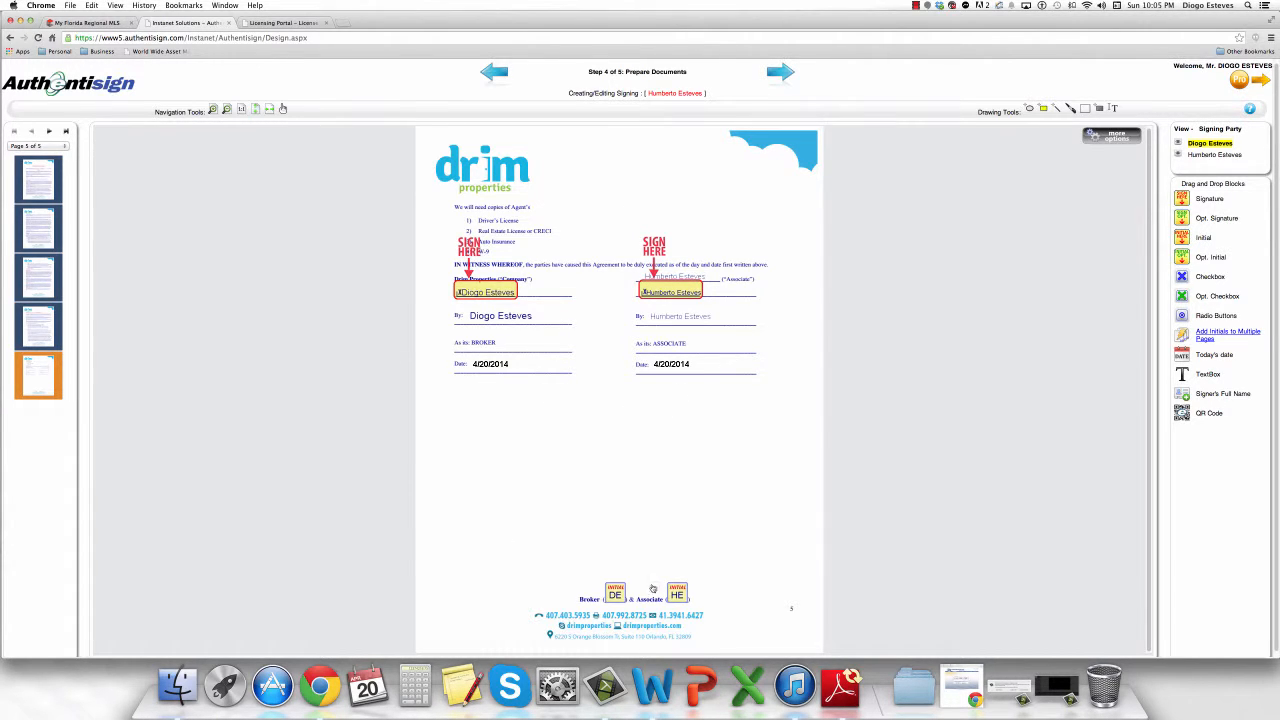
Review the three participants, finalize the signing and send the invitations.
click(785, 74)
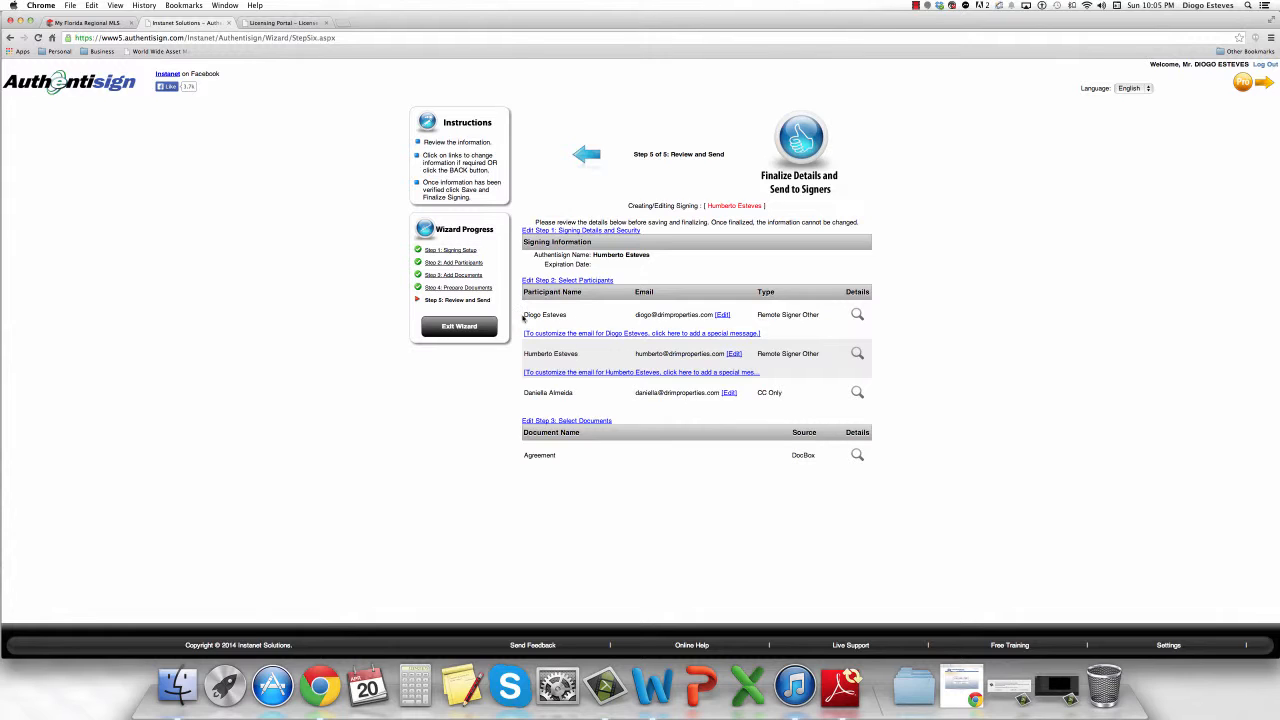
drag(522, 316, 566, 315)
drag(519, 358, 584, 353)
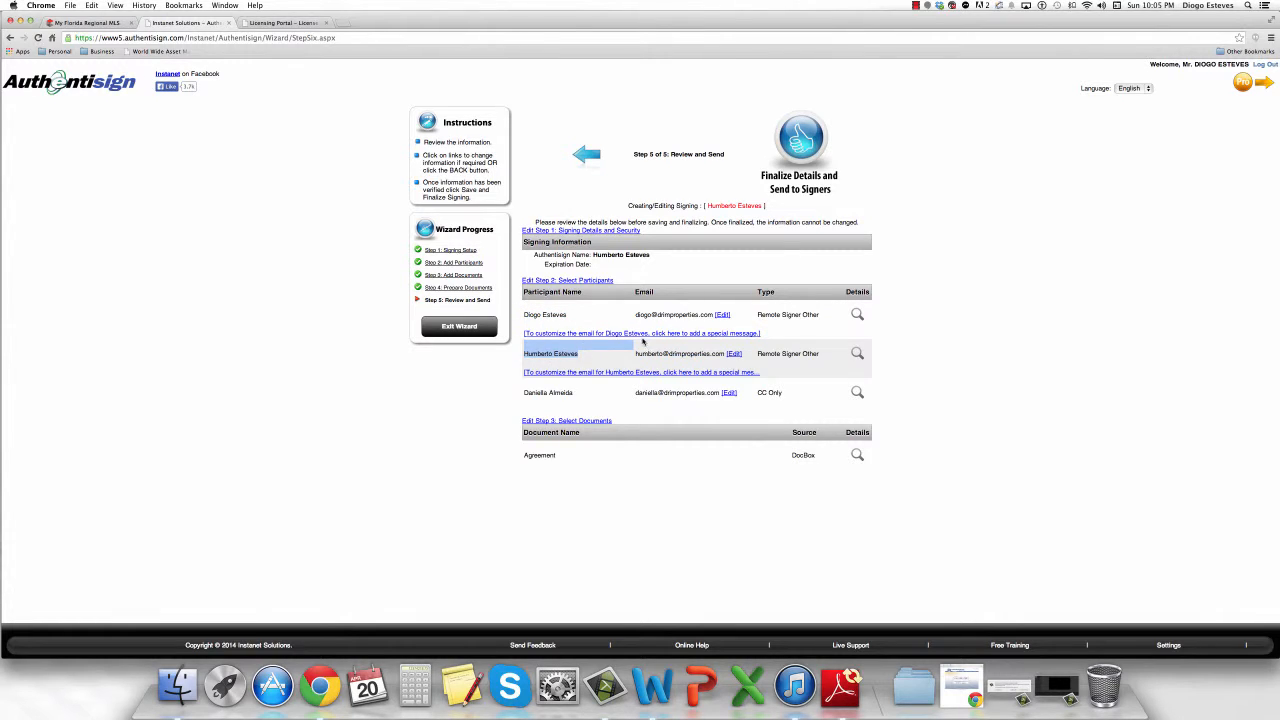
drag(572, 401, 529, 396)
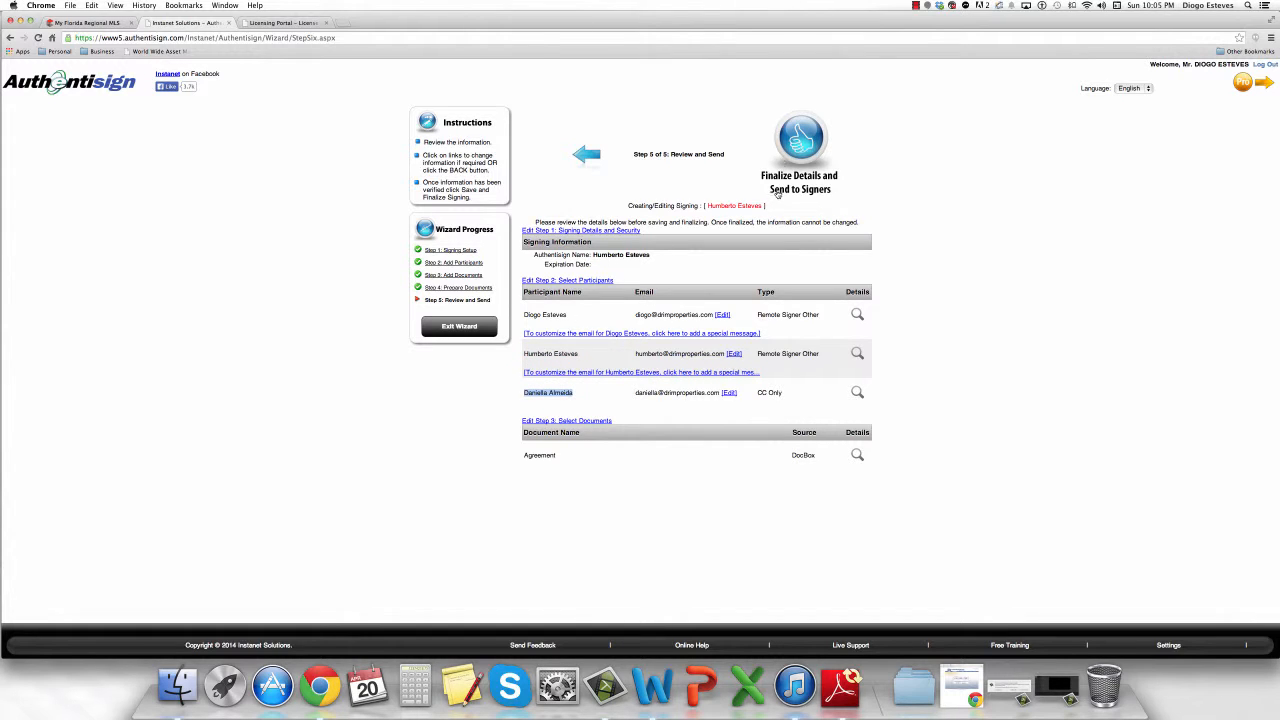
click(806, 143)
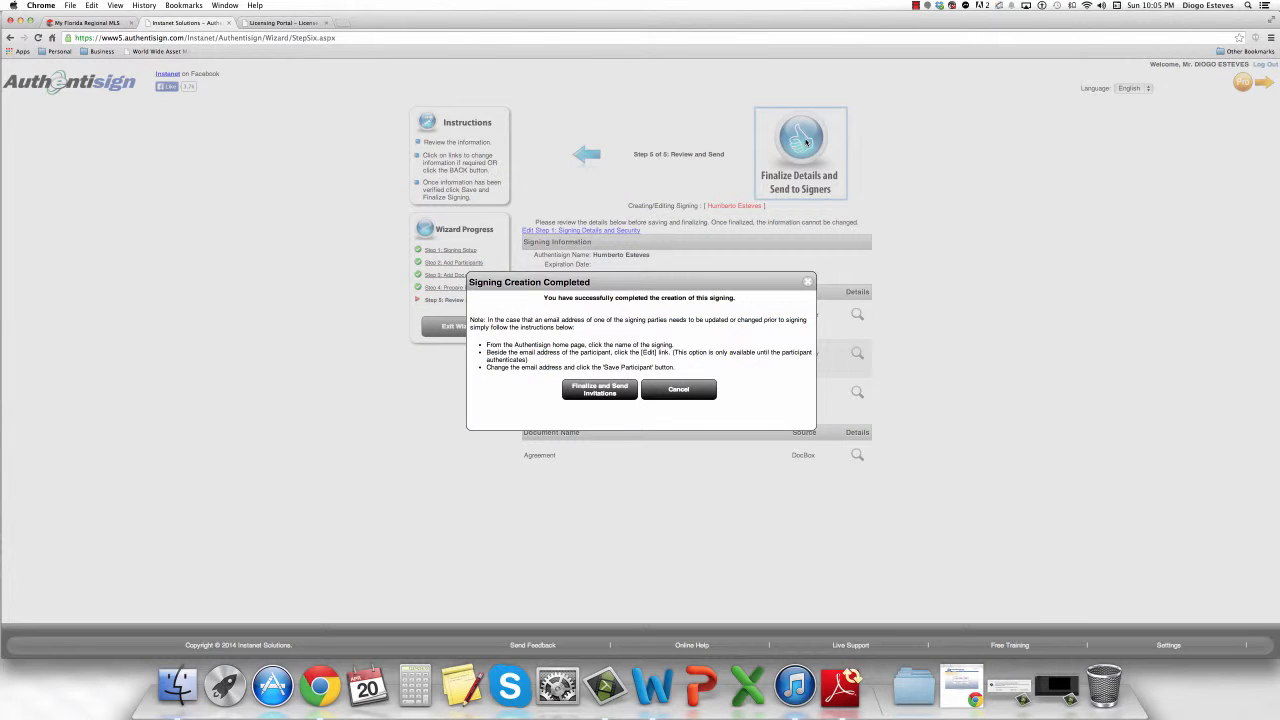
click(601, 392)
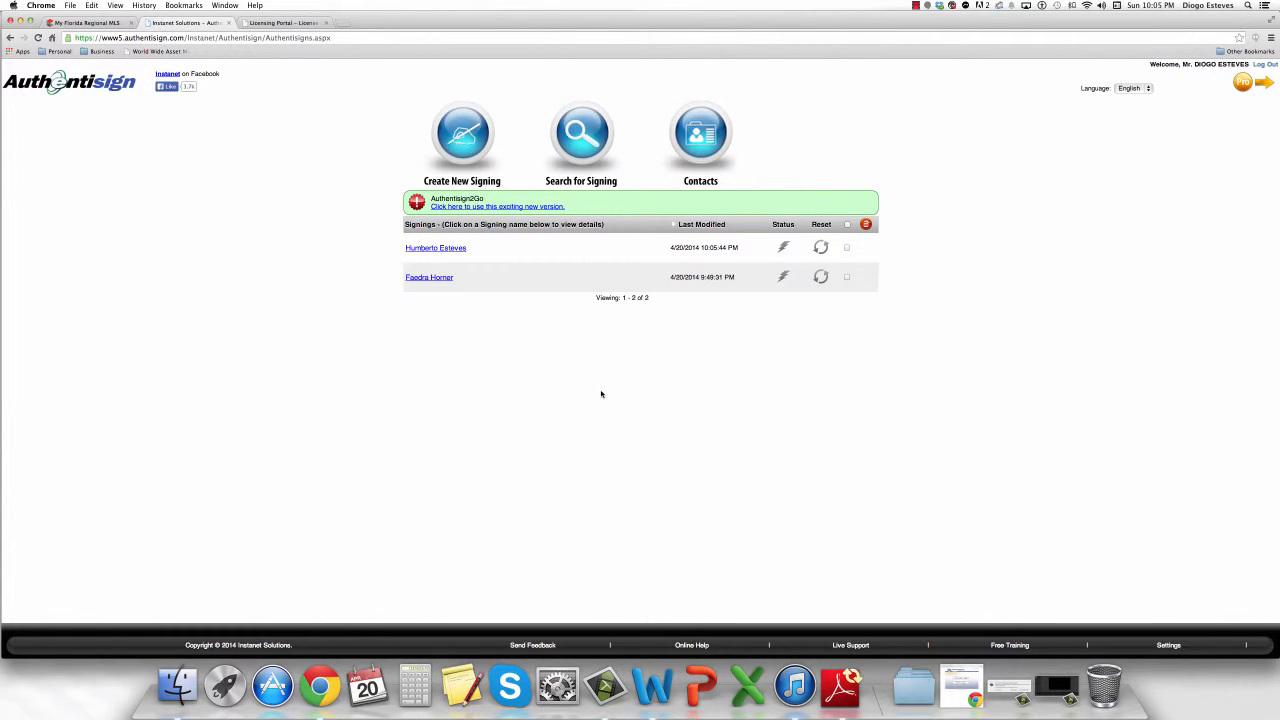
Sign in to gmail.com, open the Authentisign invitation and follow its 'Click here to Sign' link.
click(341, 22)
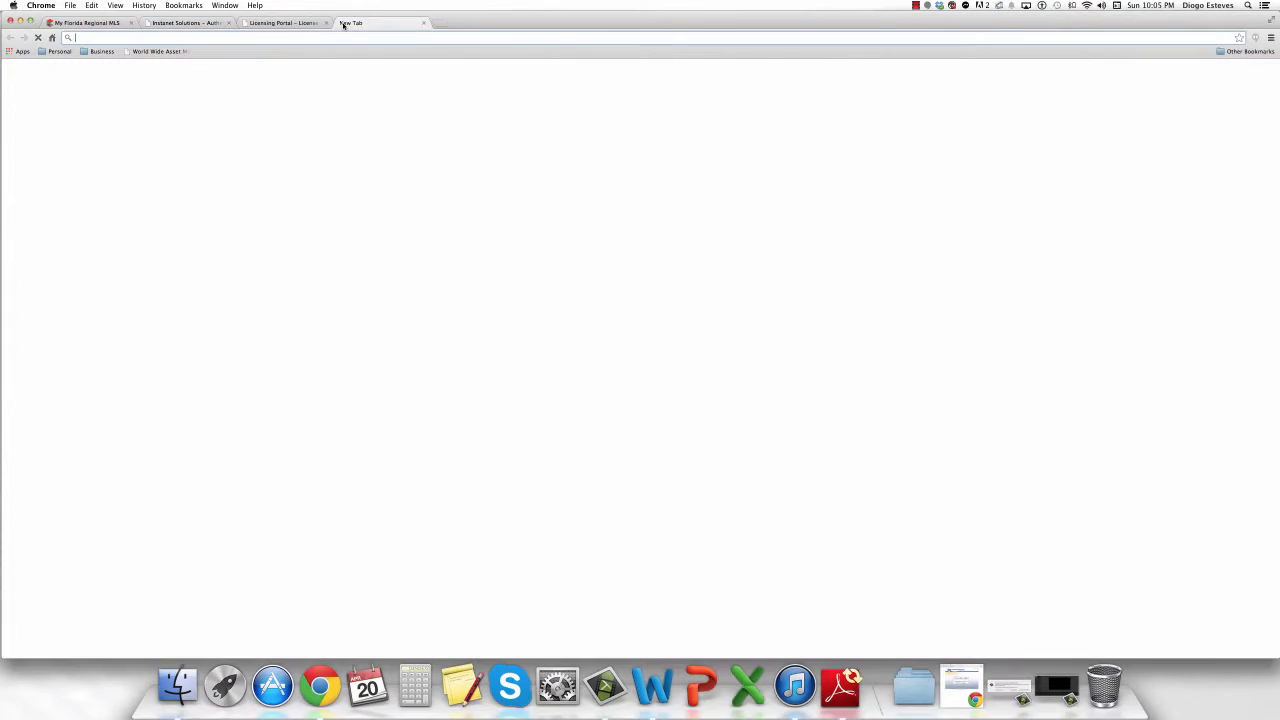
text(gmail.com)
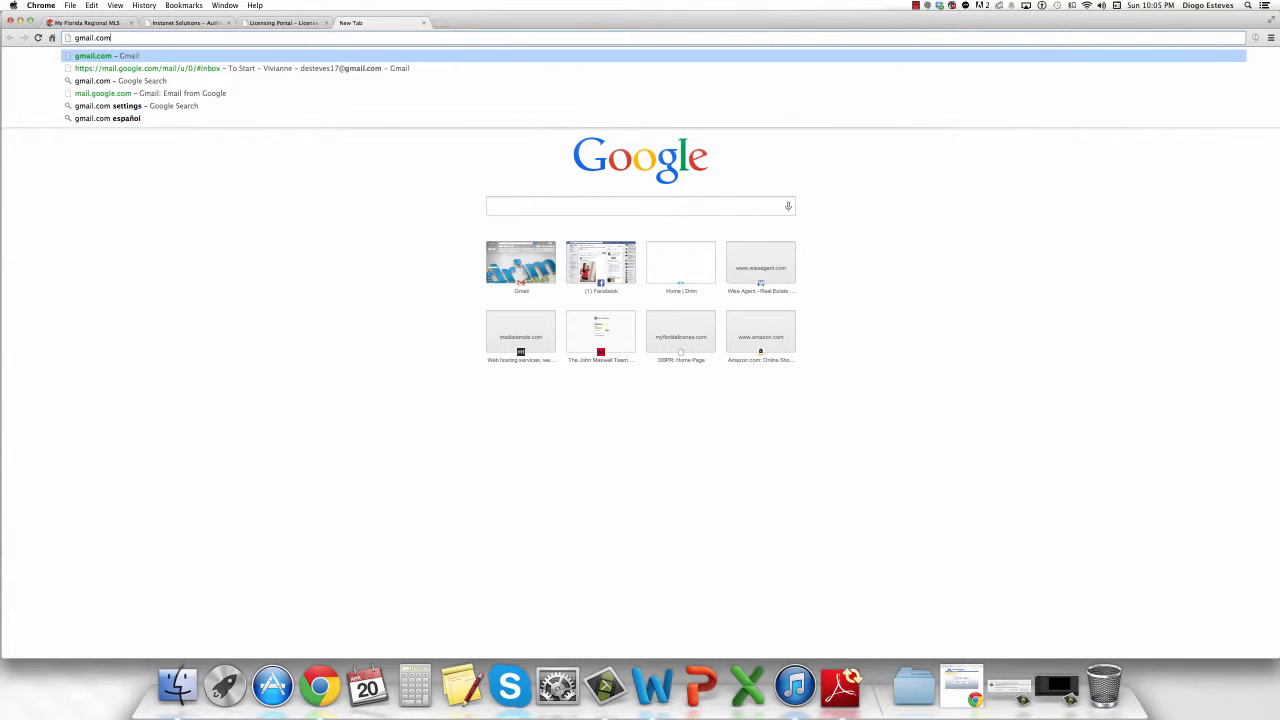
key(Return)
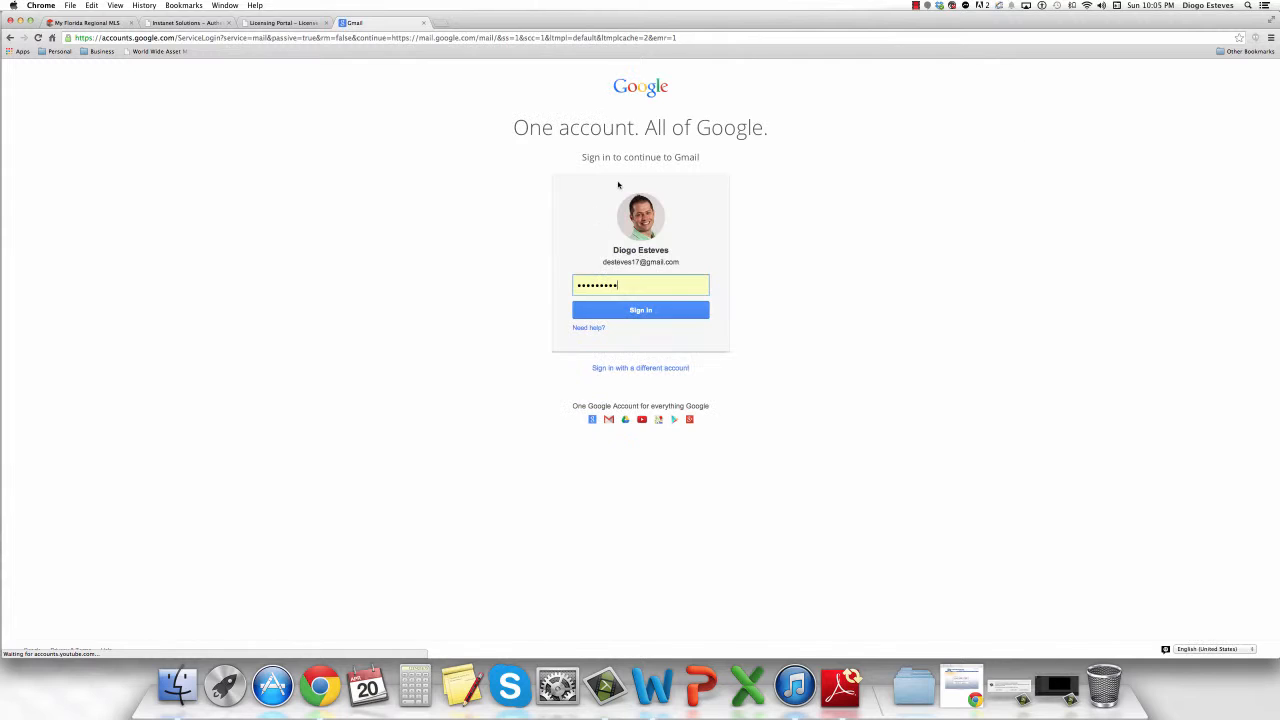
click(636, 311)
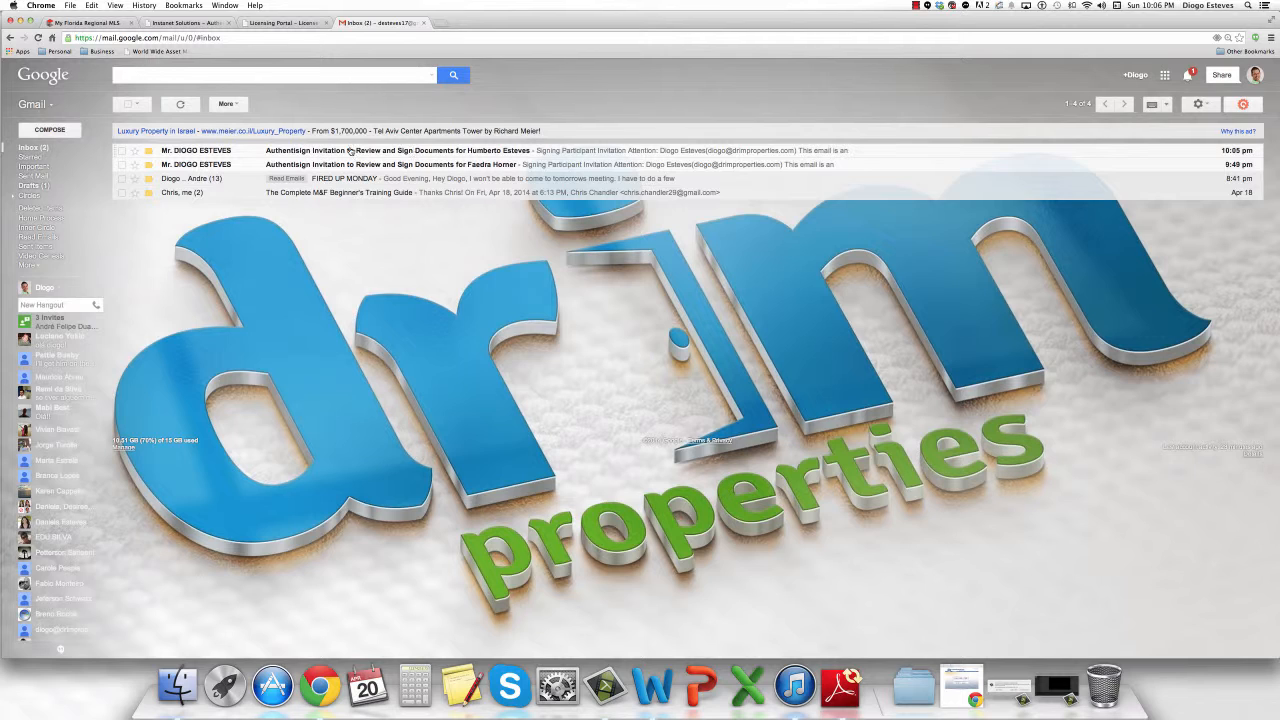
mouse_move(206, 151)
click(205, 152)
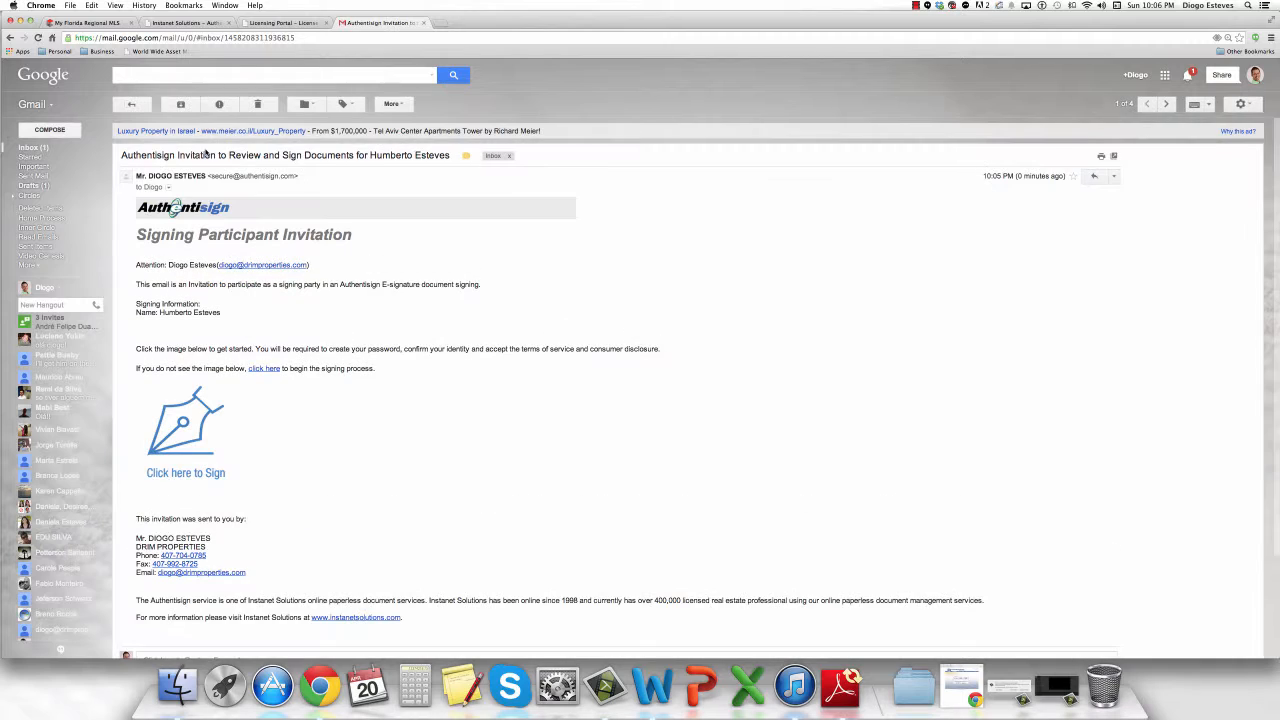
click(190, 433)
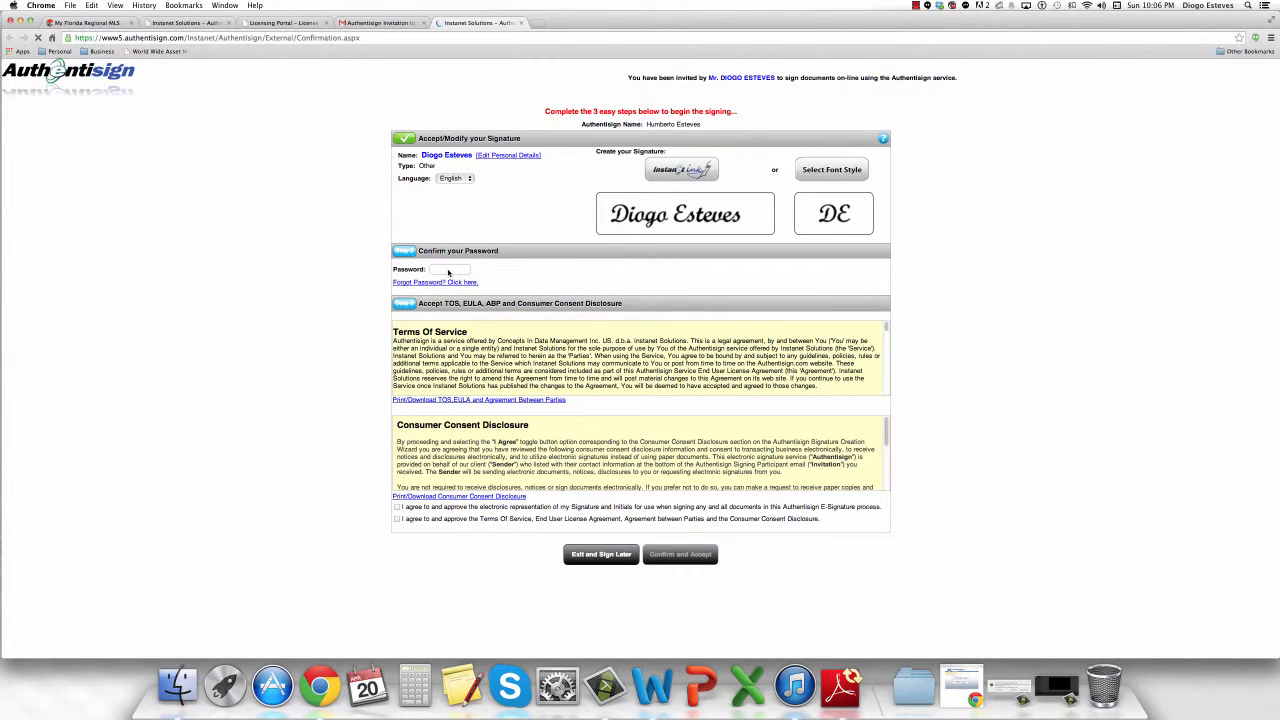
Enter the password, tick both terms checkboxes with English kept, and confirm and accept.
click(450, 270)
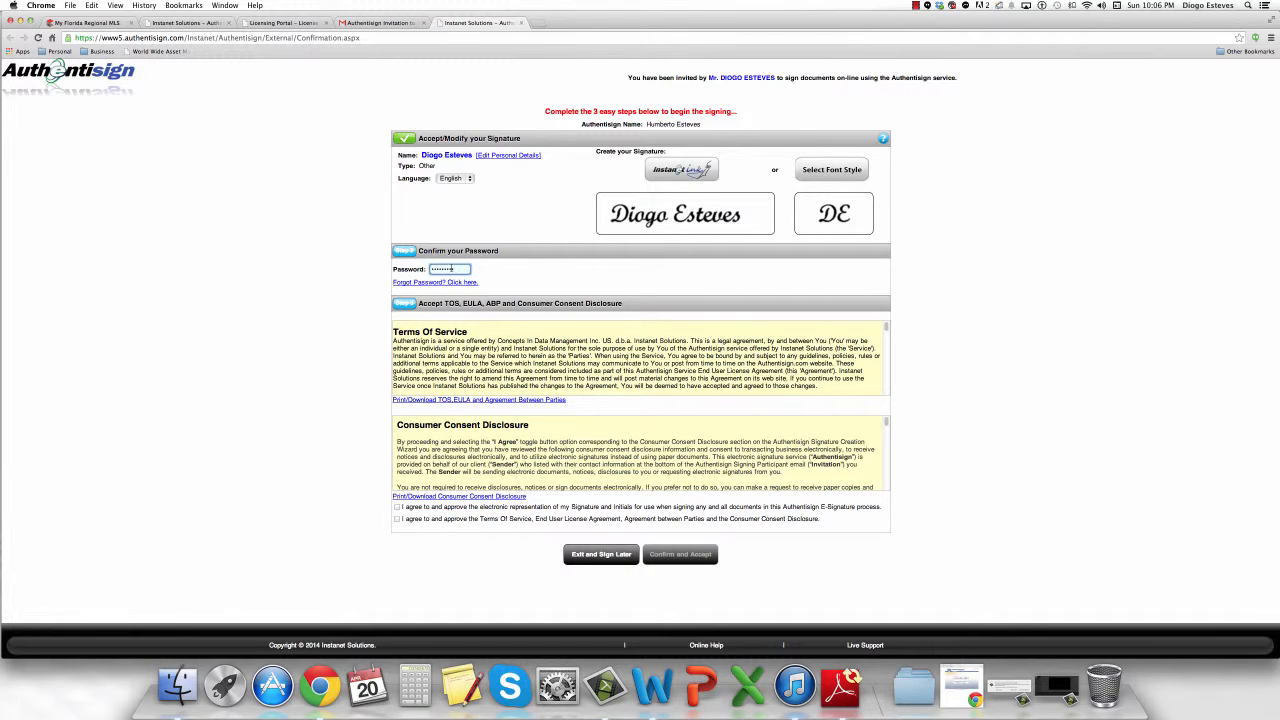
click(397, 507)
click(397, 519)
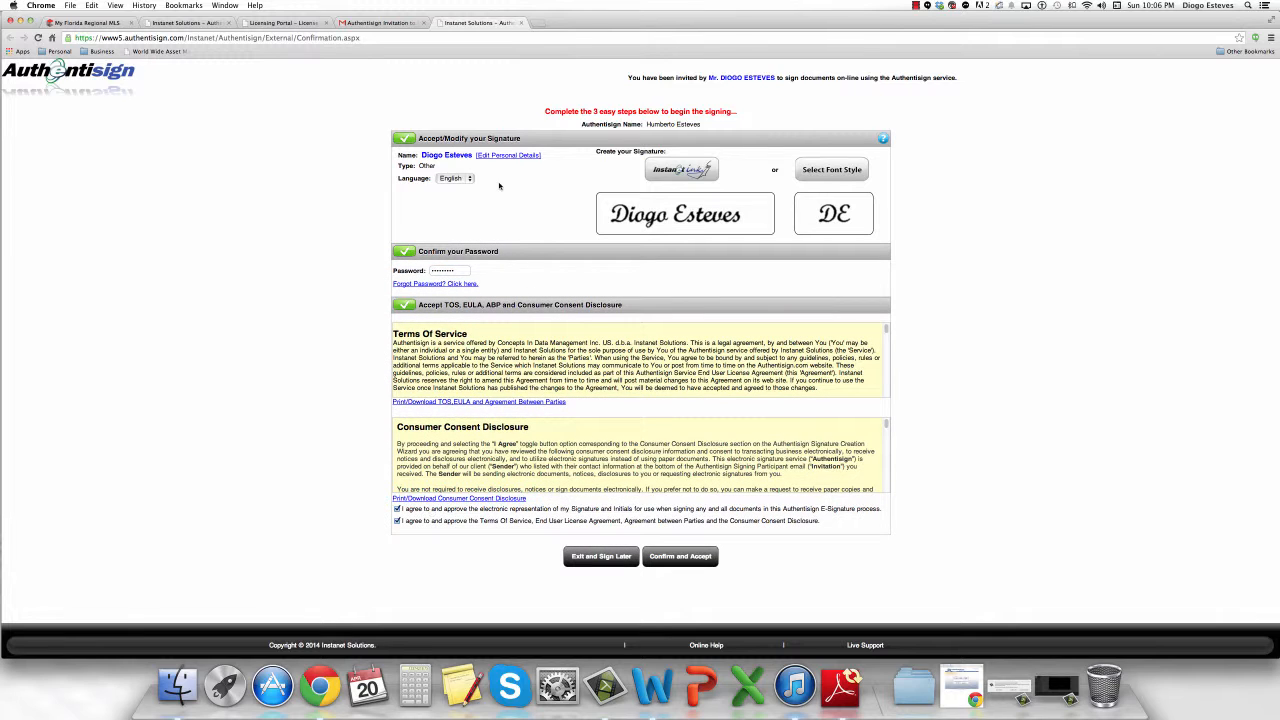
click(463, 180)
click(463, 181)
click(691, 563)
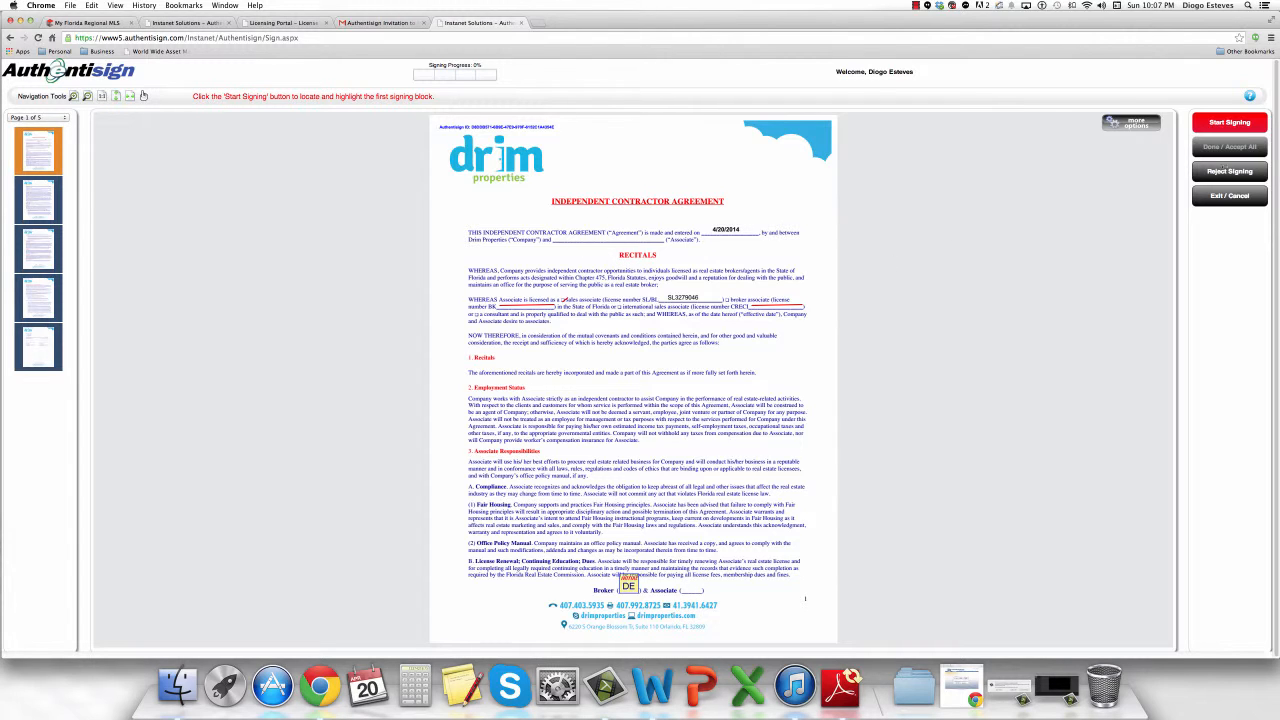
Start guided signing and initial pages 1 through 4 of the Agreement.
click(1235, 125)
click(1219, 124)
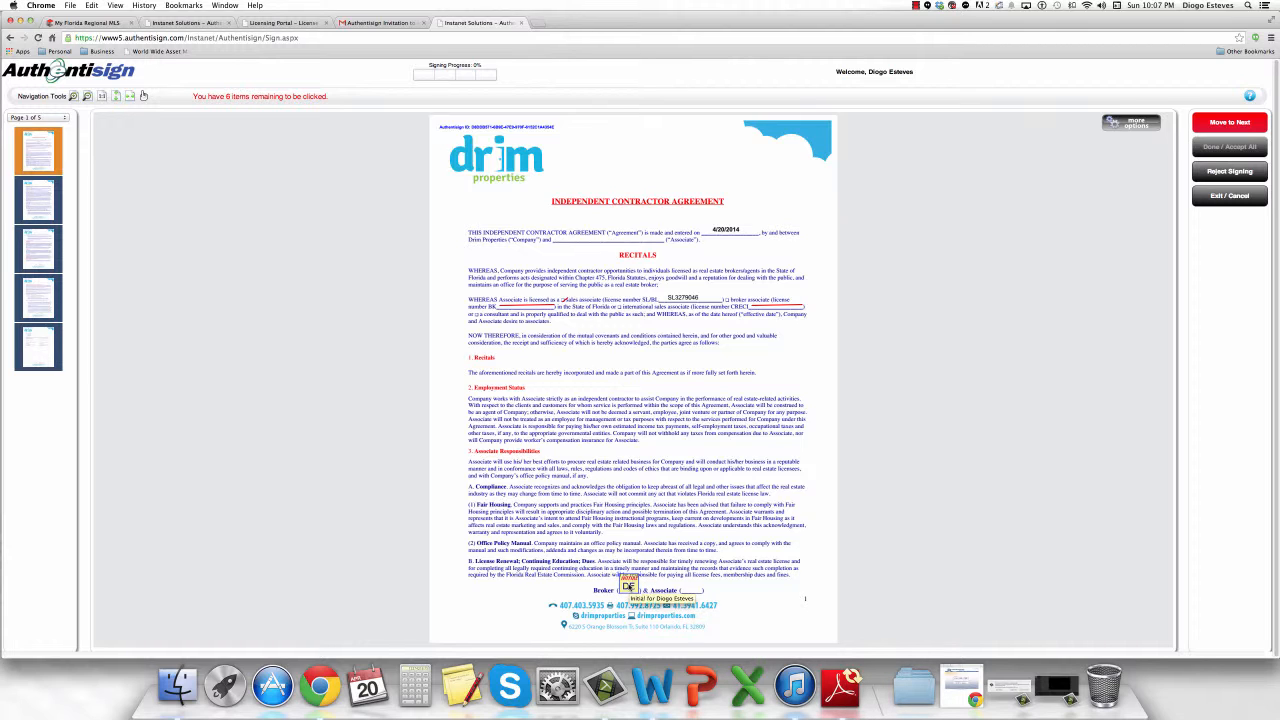
click(627, 587)
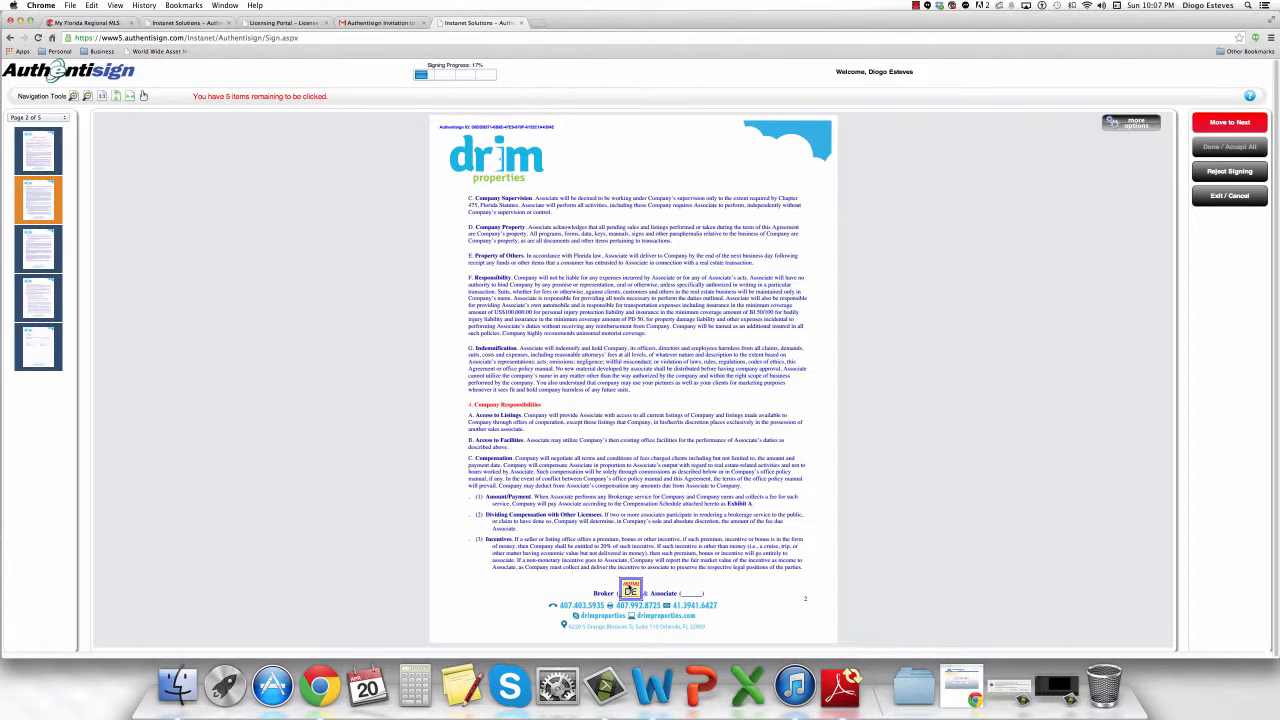
click(628, 588)
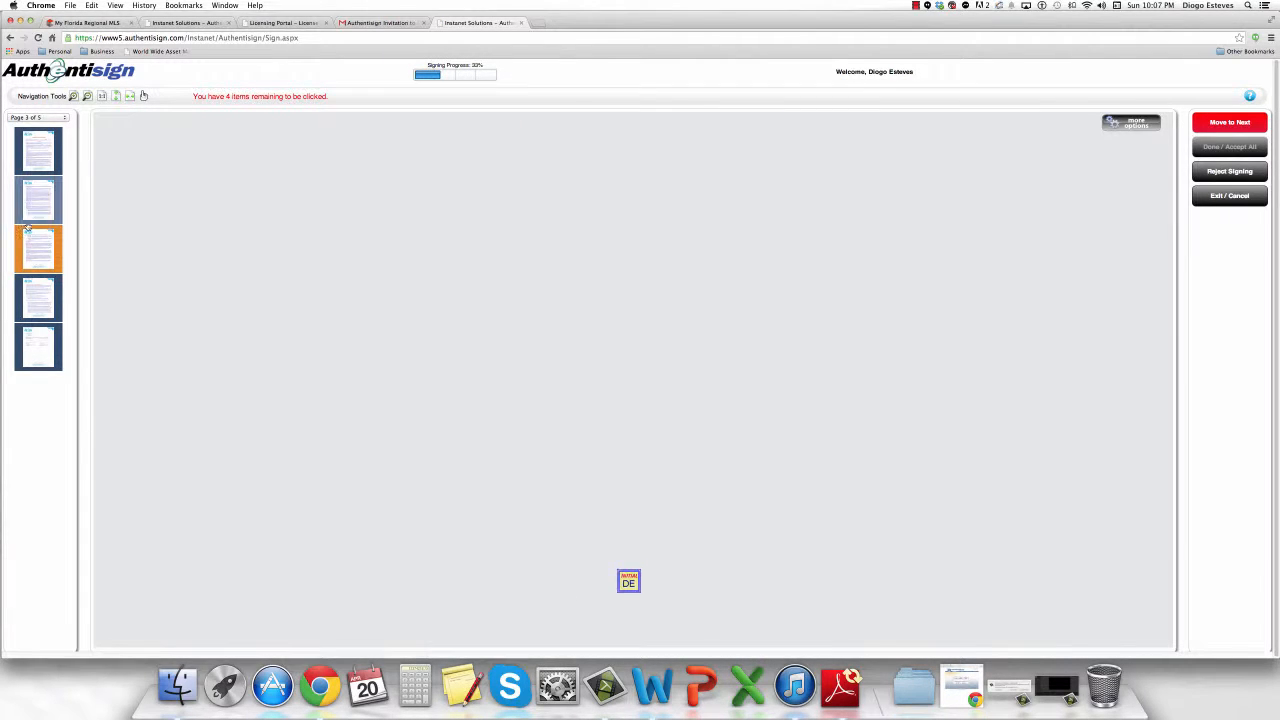
click(628, 582)
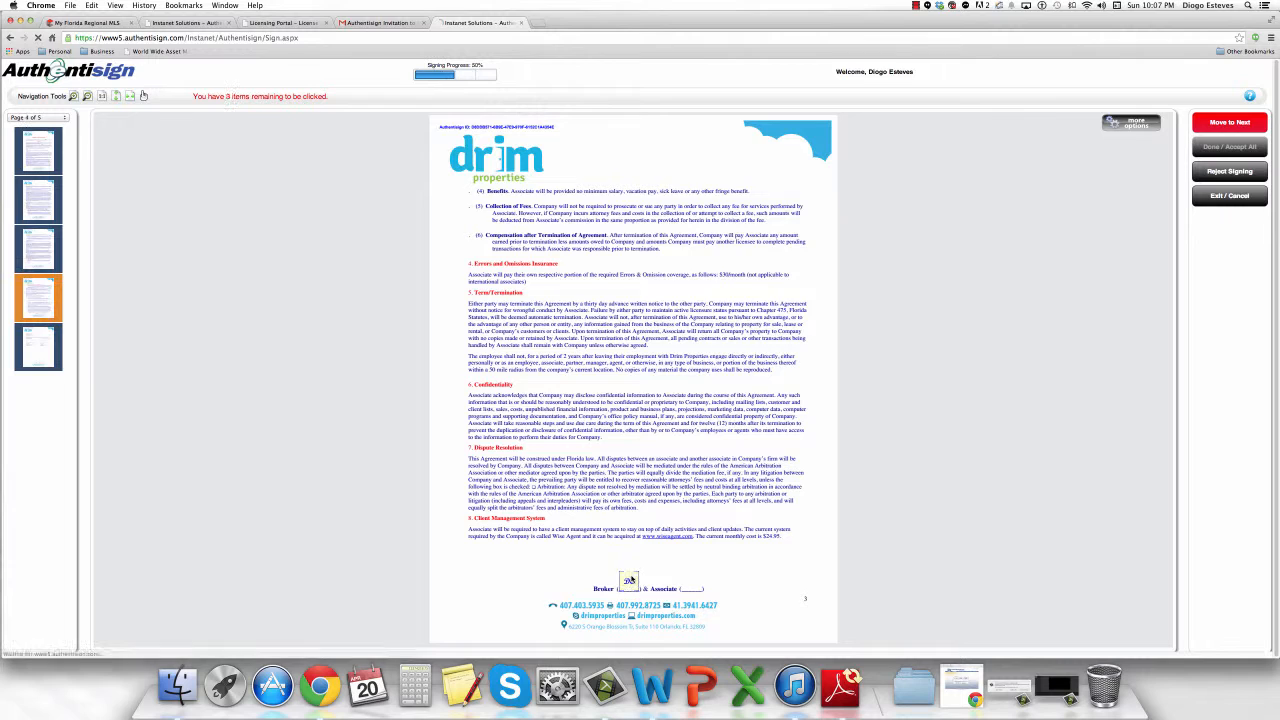
click(642, 584)
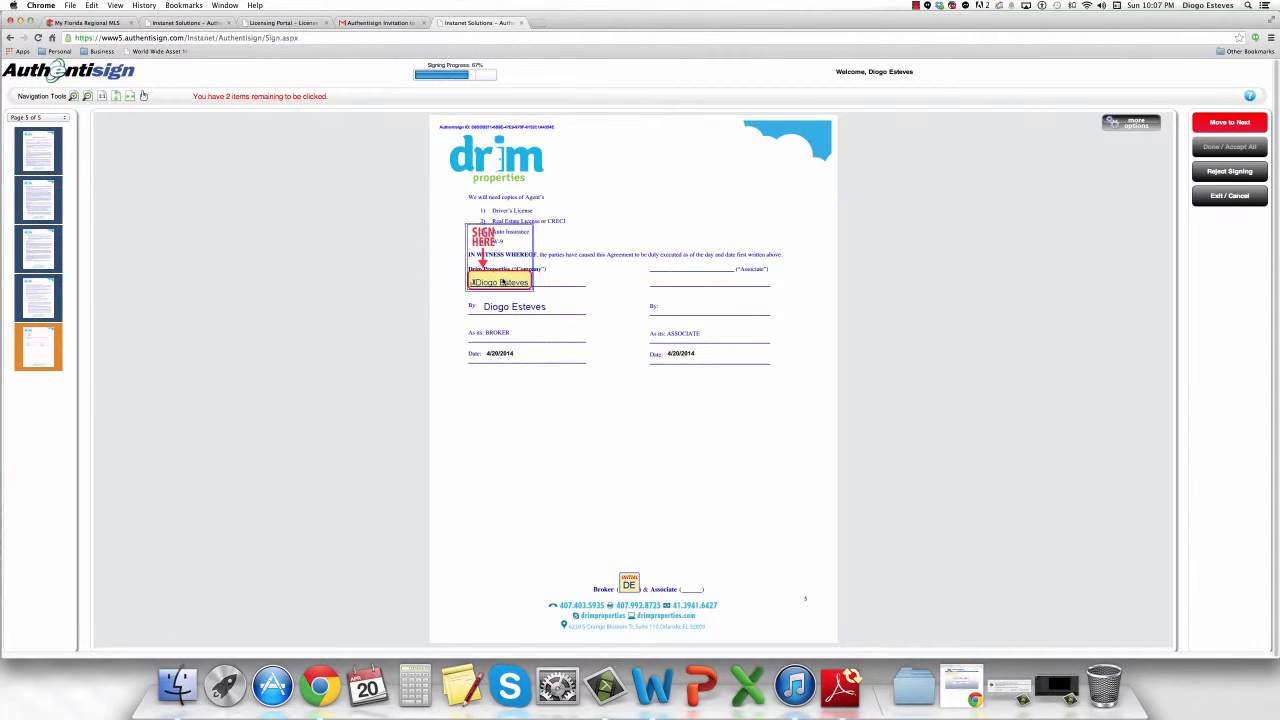
Sign the Company line, initial the Broker line on page 5, and accept all.
click(500, 282)
click(629, 583)
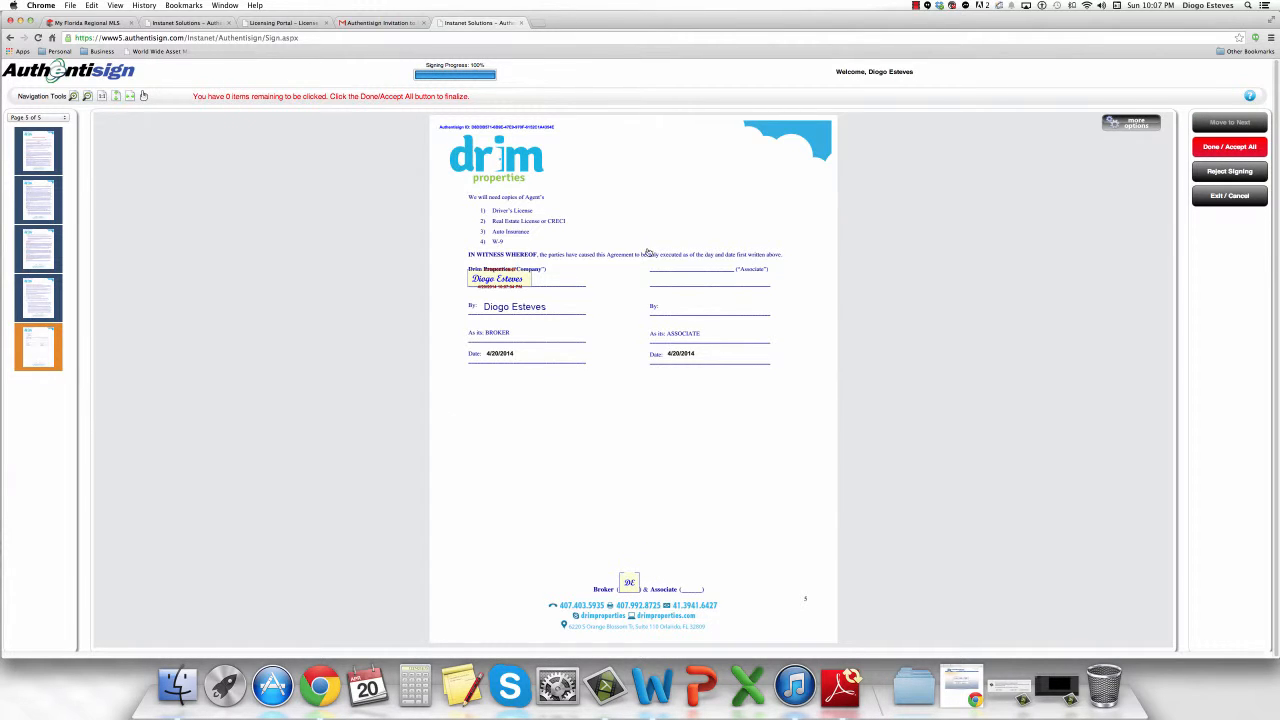
click(1131, 122)
click(1212, 150)
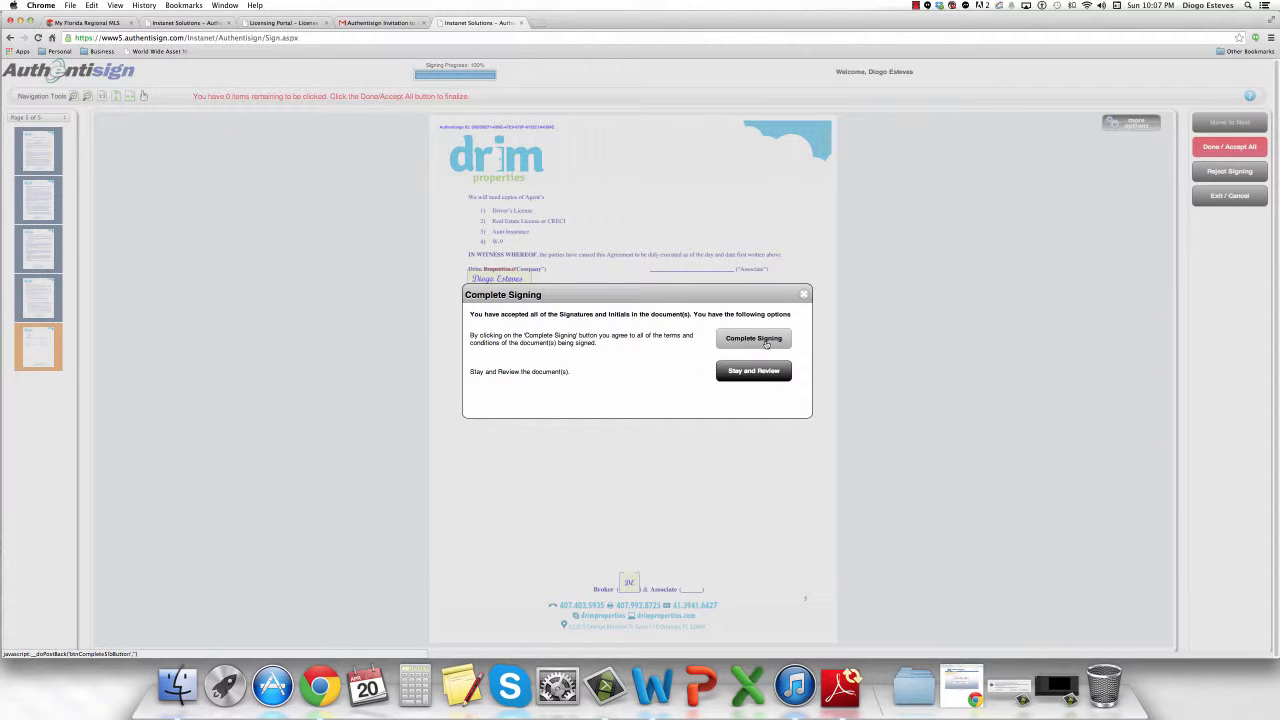
Confirm Complete Signing, then check the signing's name and ID on the thank-you page.
click(767, 342)
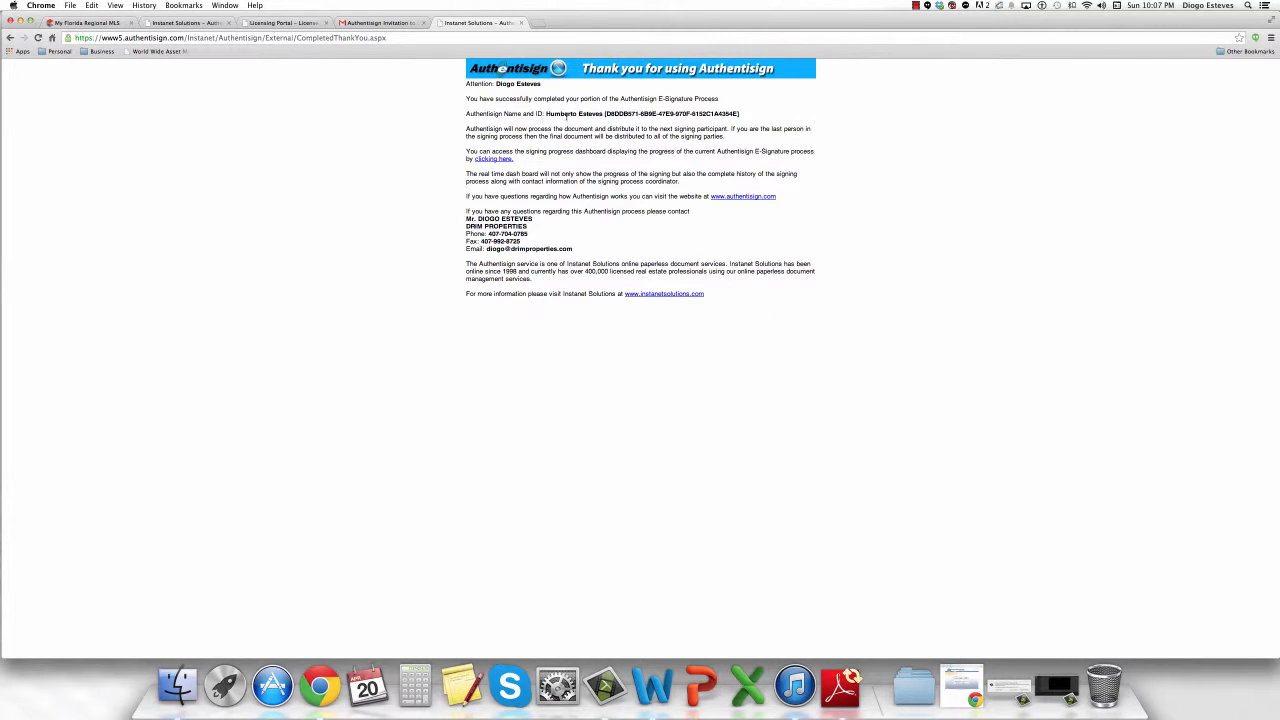
drag(547, 114, 743, 115)
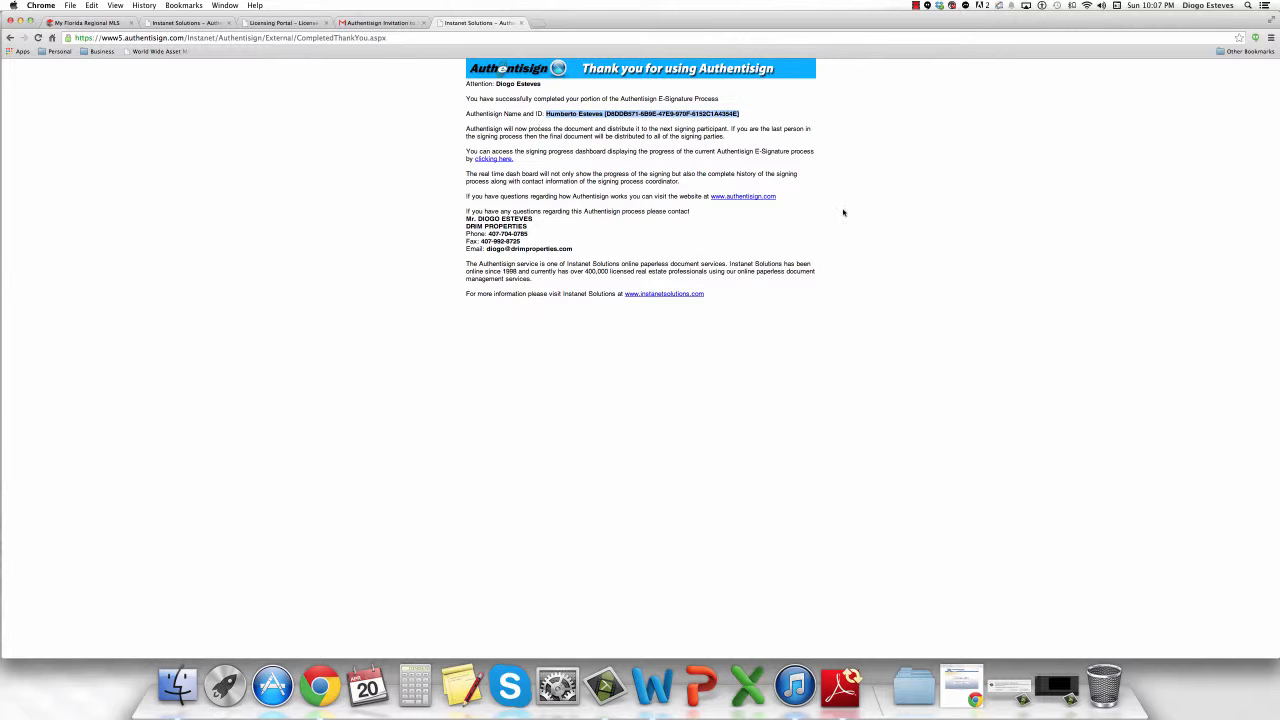
click(809, 217)
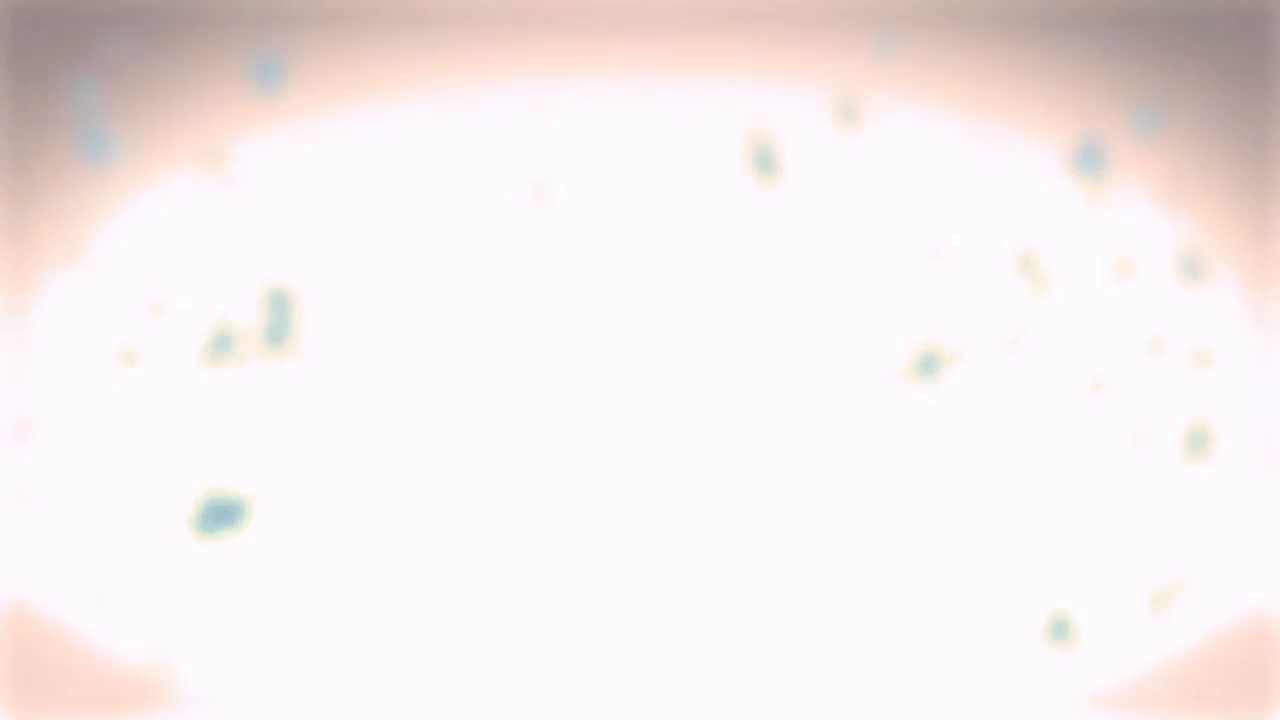